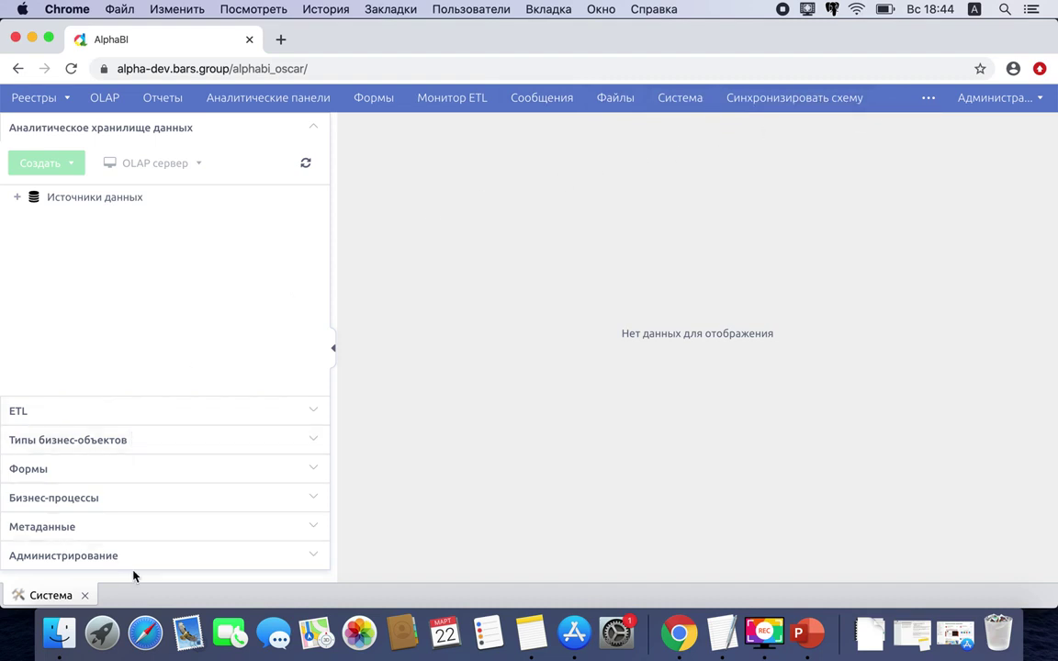
Step: In the business object types, open the genre storage of the Жанры object in the справочники group and view its fields
click(146, 450)
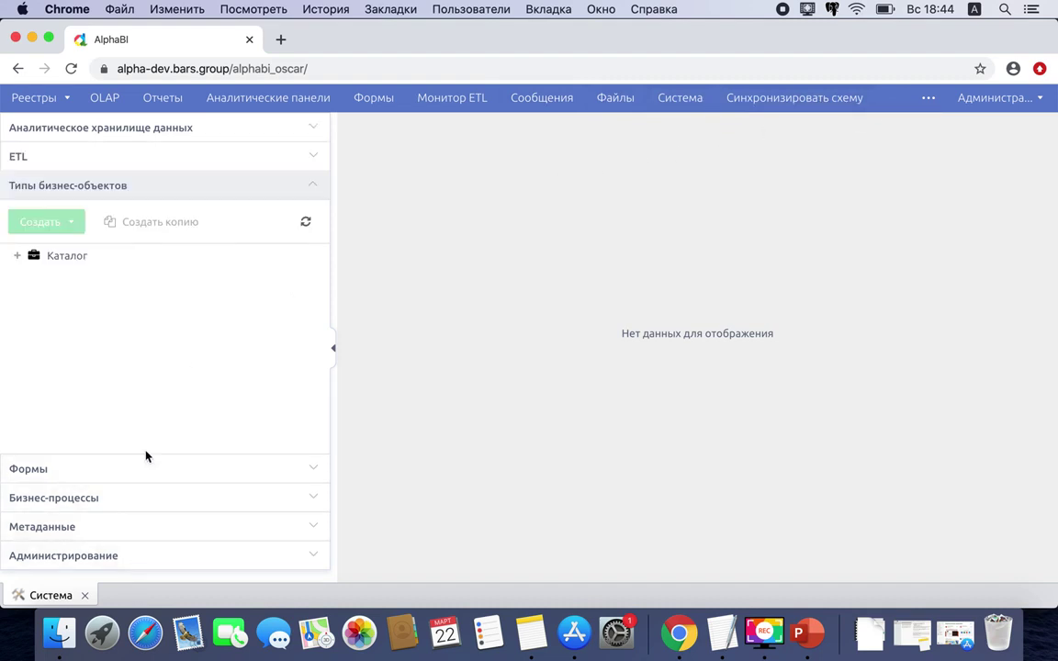
click(140, 261)
click(16, 256)
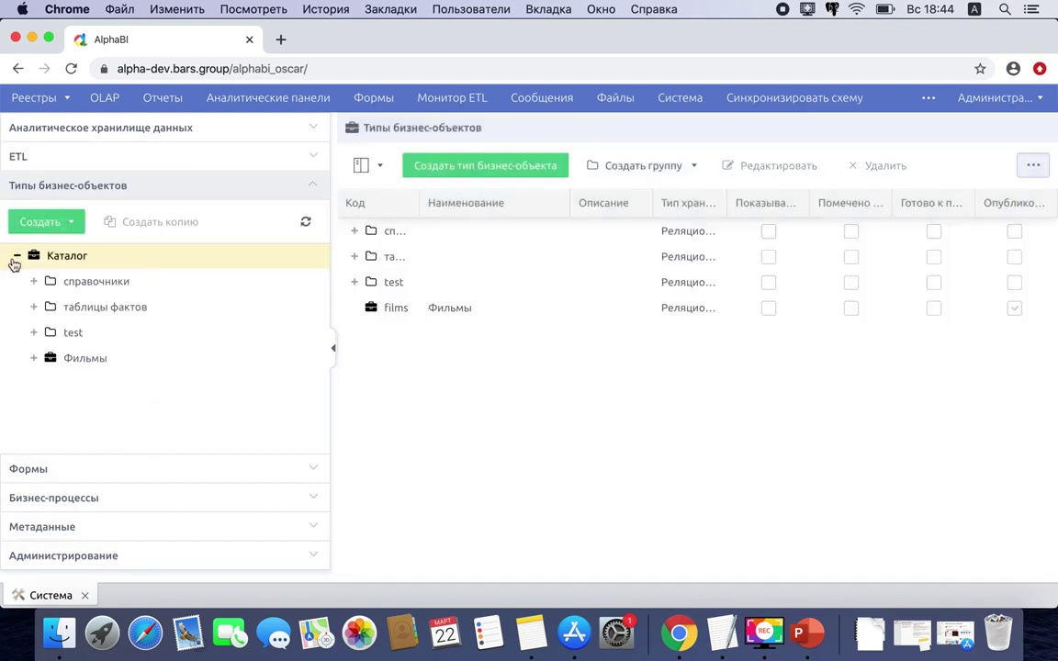
click(34, 282)
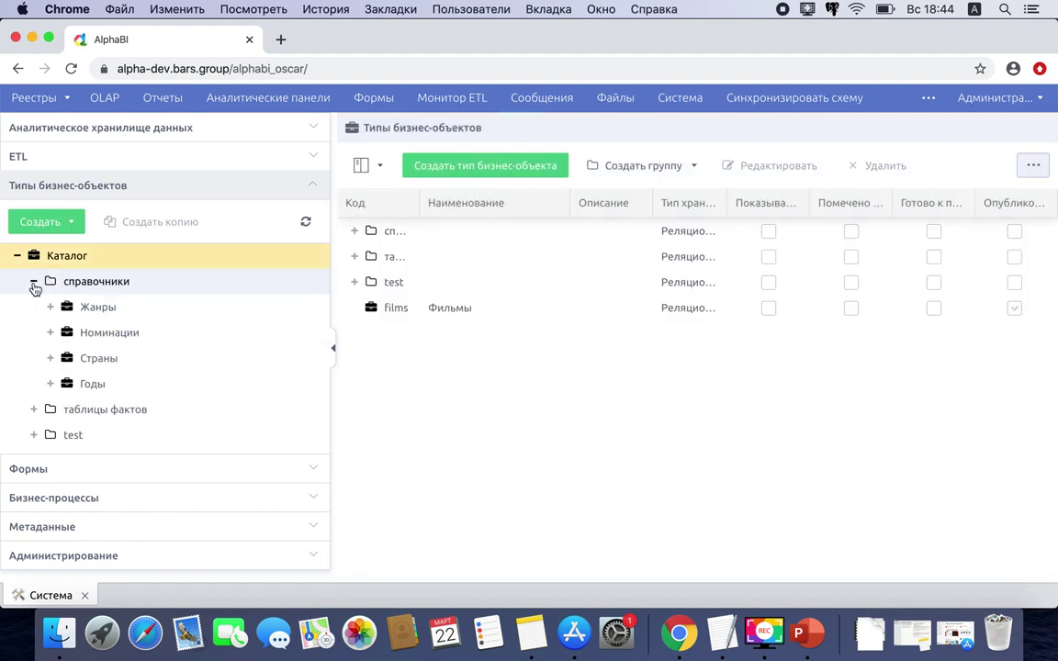
click(95, 308)
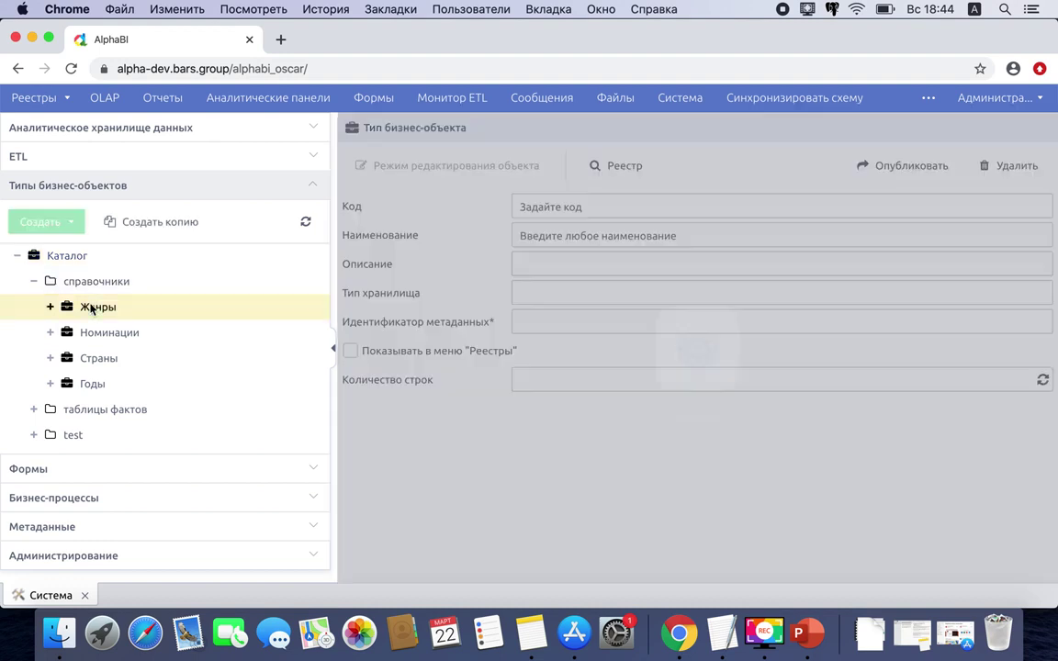
click(49, 307)
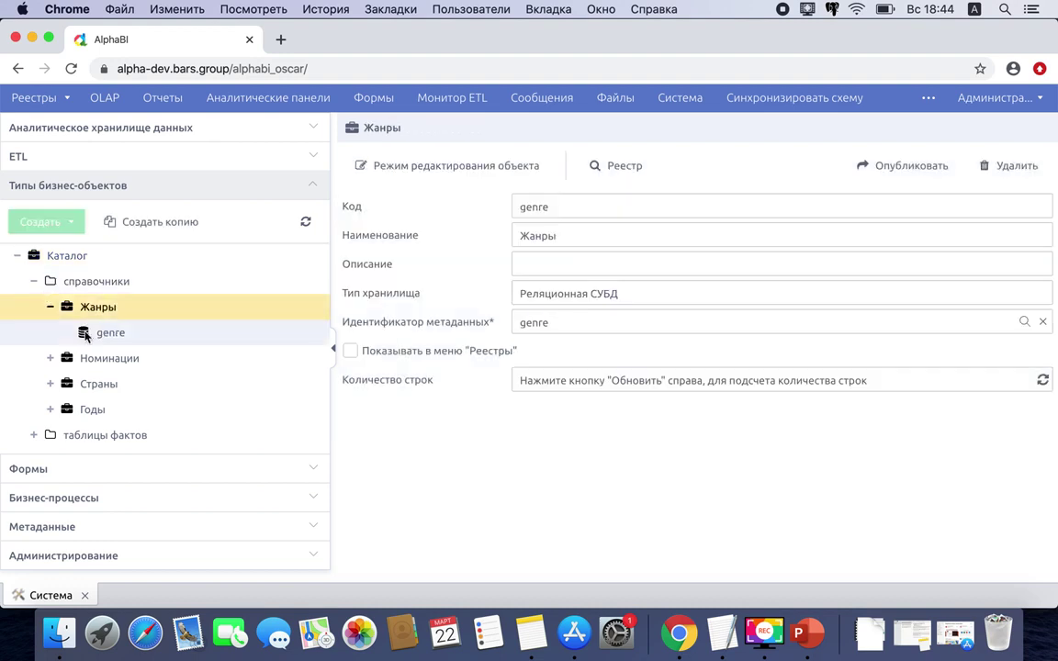
click(88, 335)
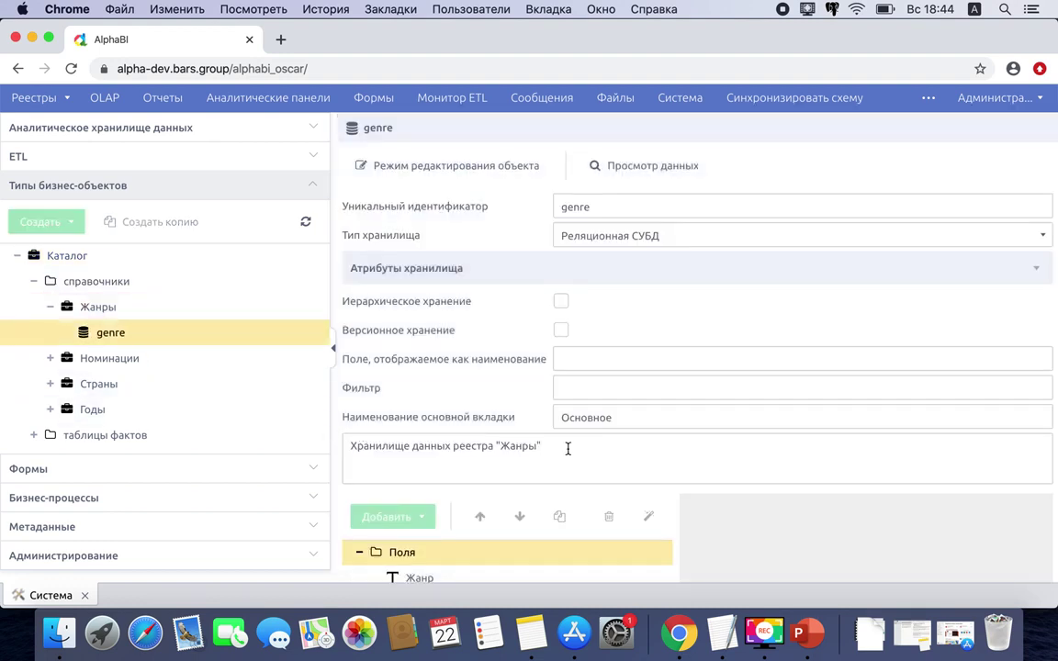
scroll(568, 448, down, 1)
scroll(568, 448, down, 3)
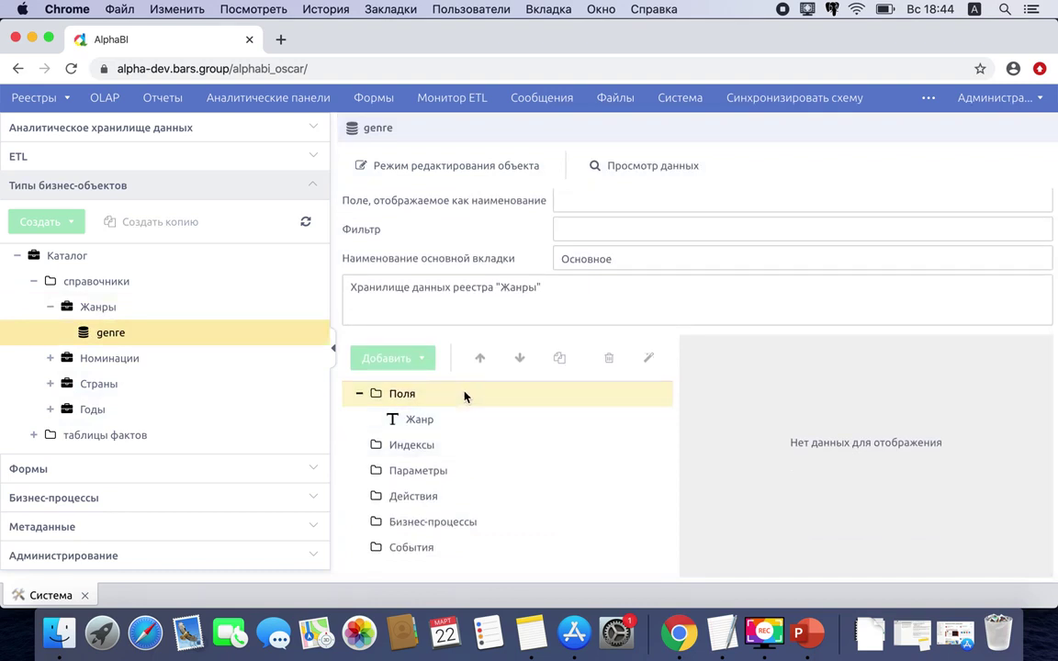
Step: Put the genre storage into editing mode, add a new field and view its available value types
click(456, 167)
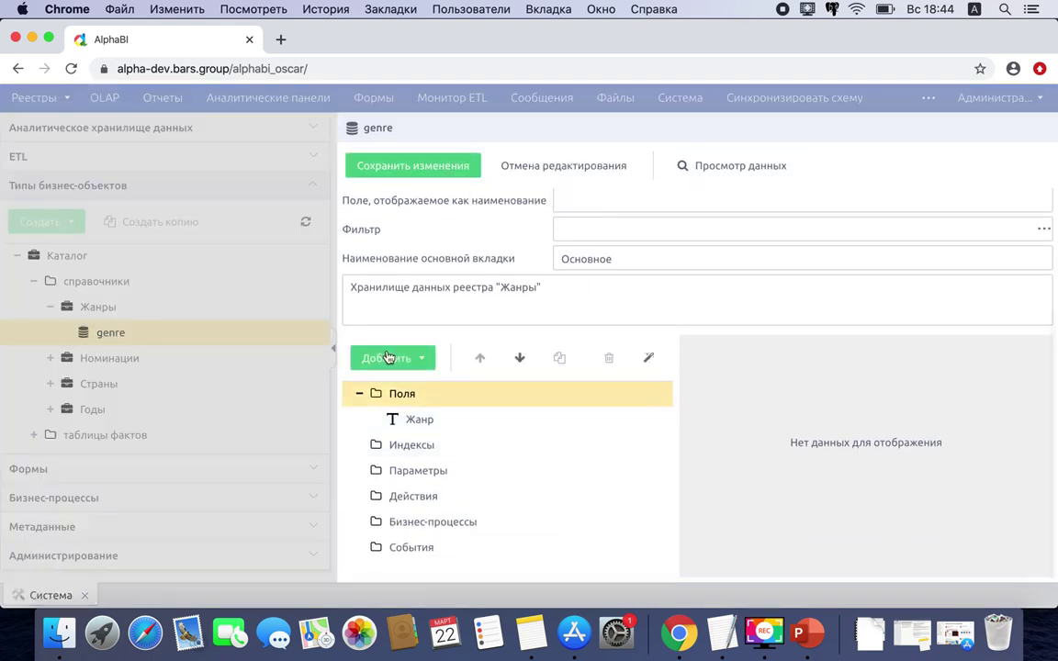
click(387, 360)
click(368, 391)
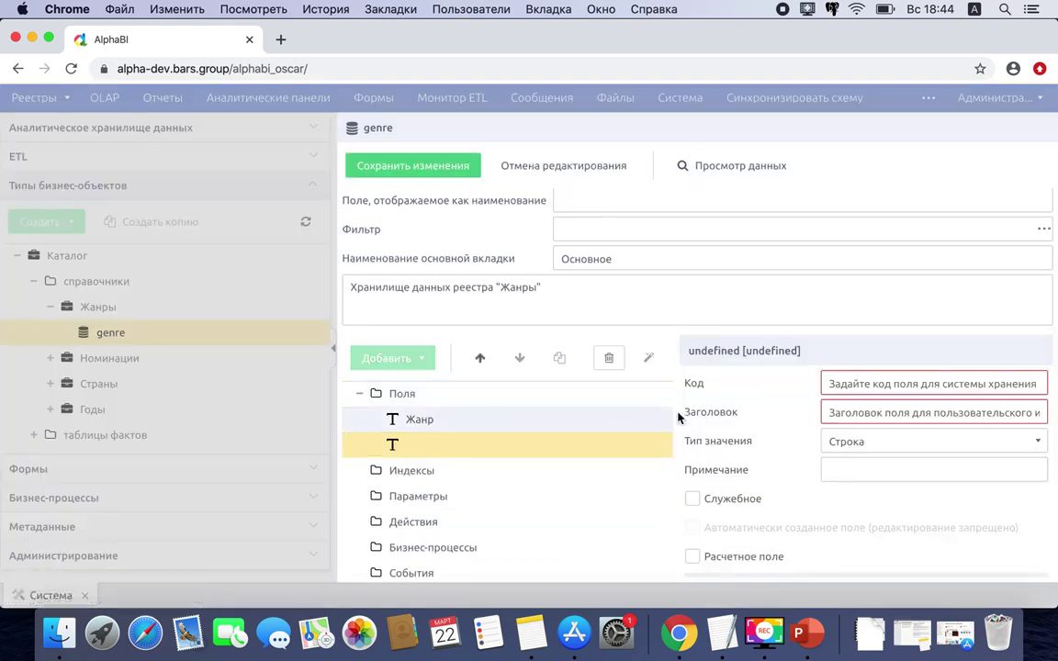
scroll(796, 440, down, 2)
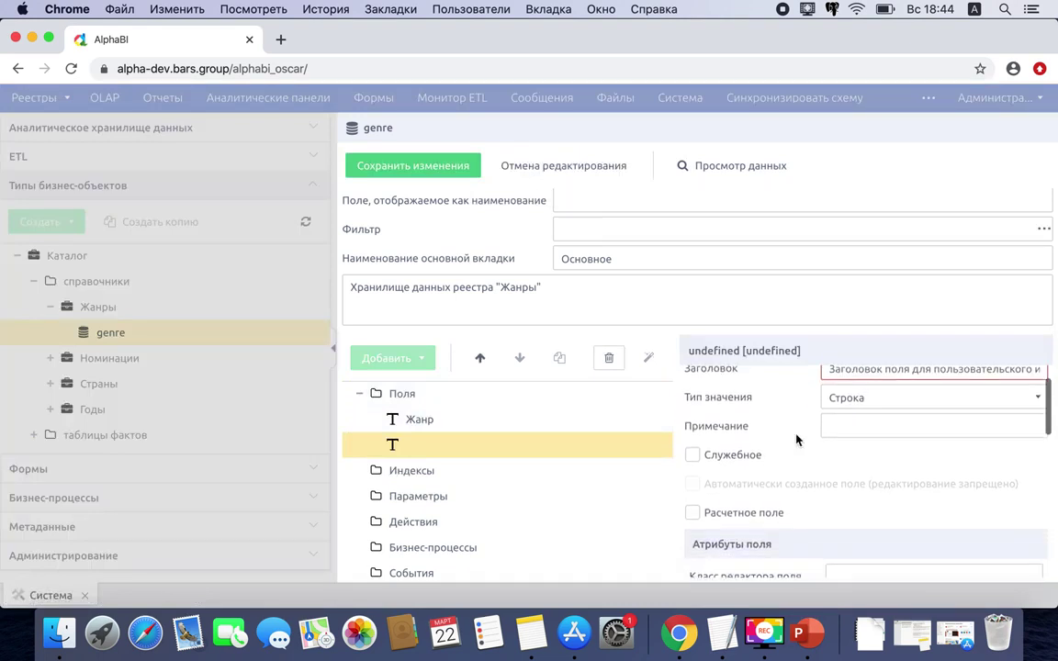
click(877, 388)
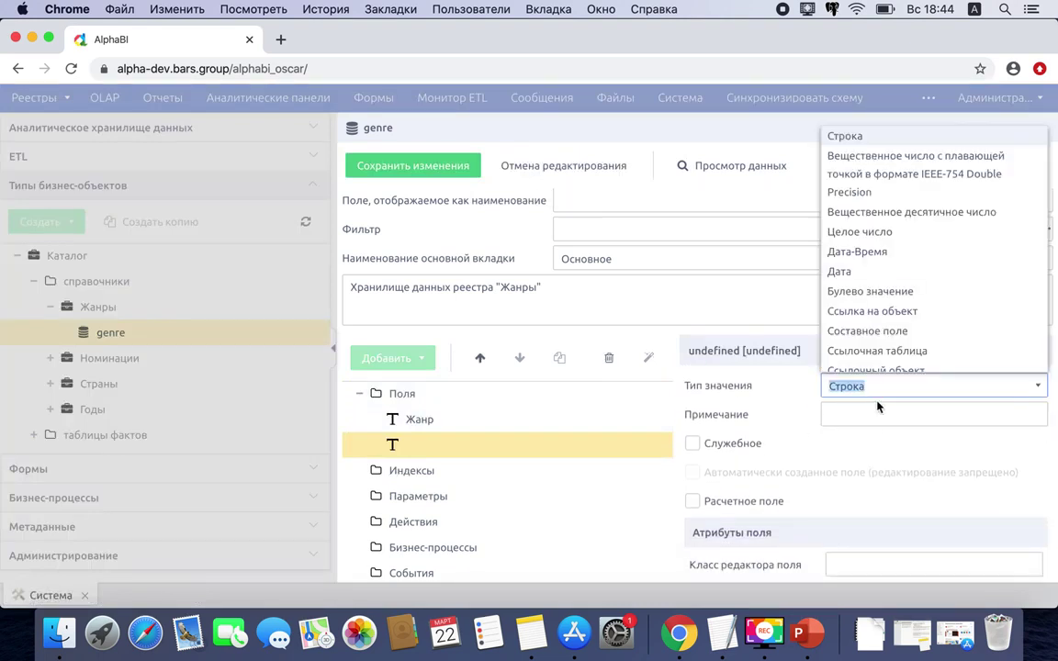
click(875, 451)
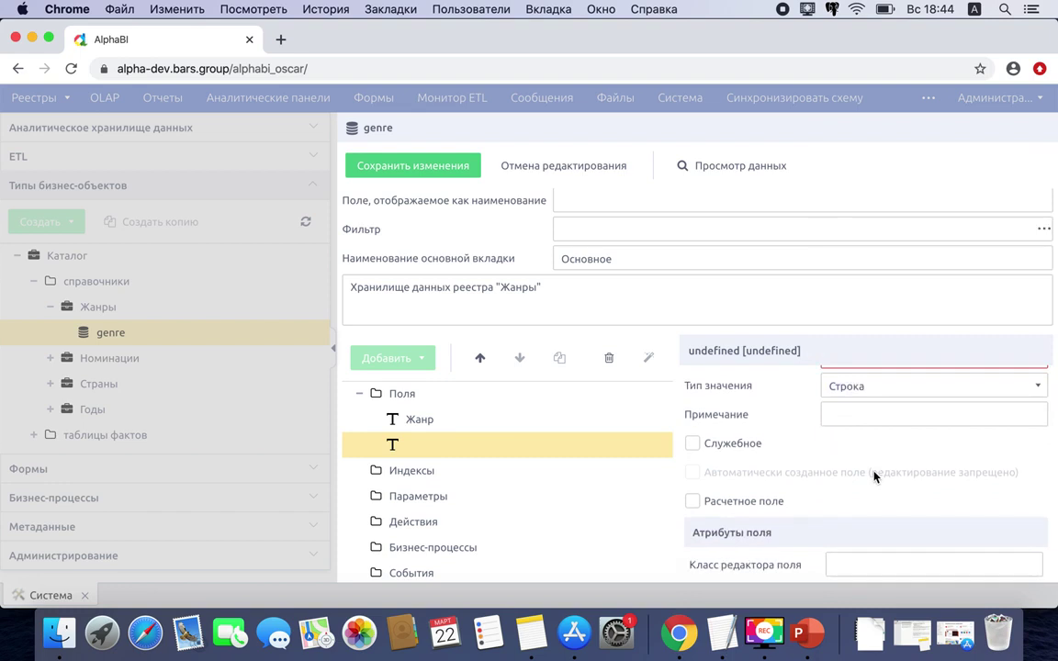
Step: Mark the new field as calculated (Расчетное поле) and examine the formula editor in its Blockly and text modes
scroll(874, 474, down, 3)
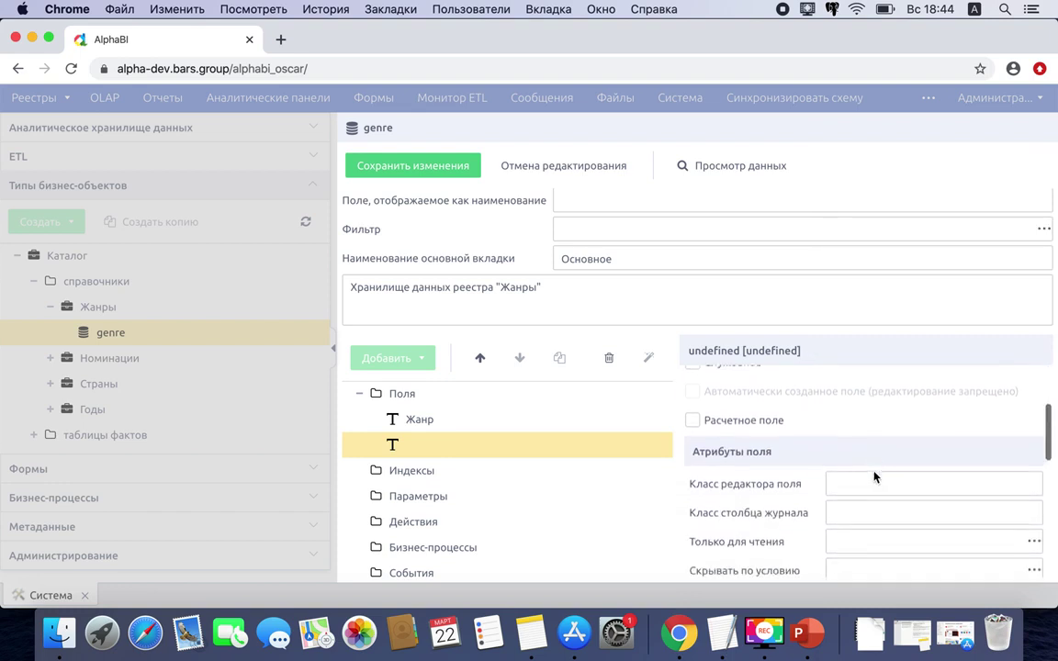
click(763, 422)
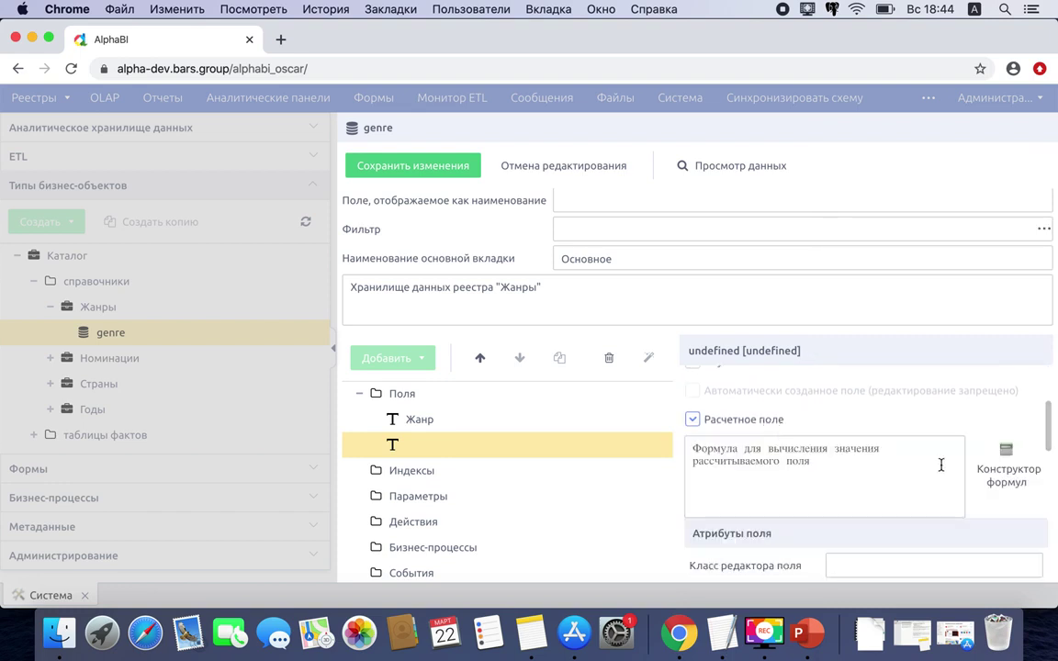
click(1006, 466)
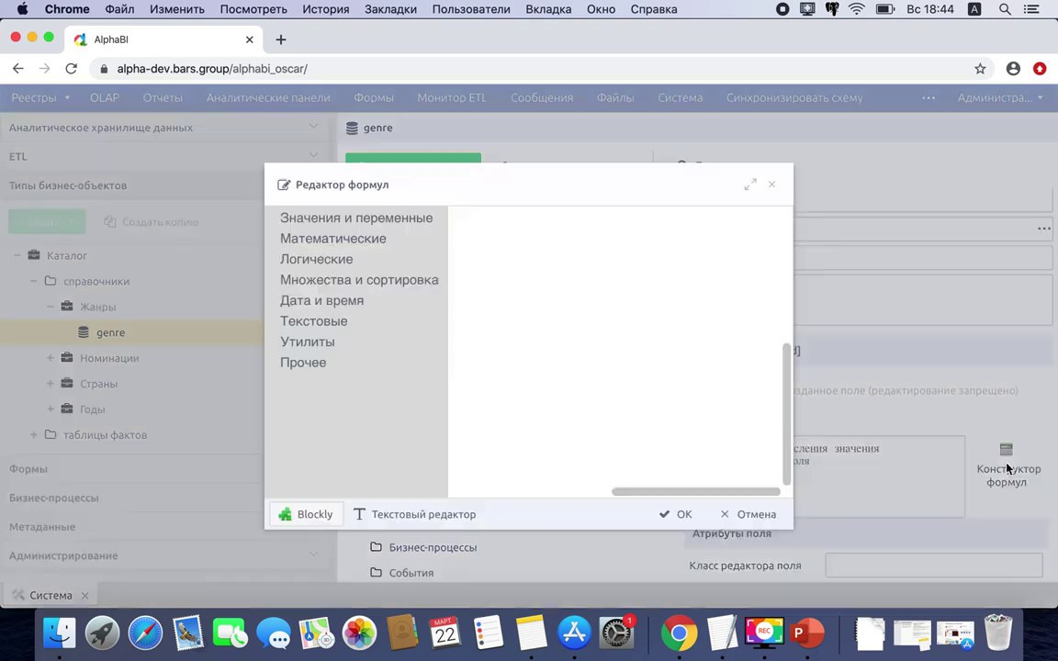
click(441, 220)
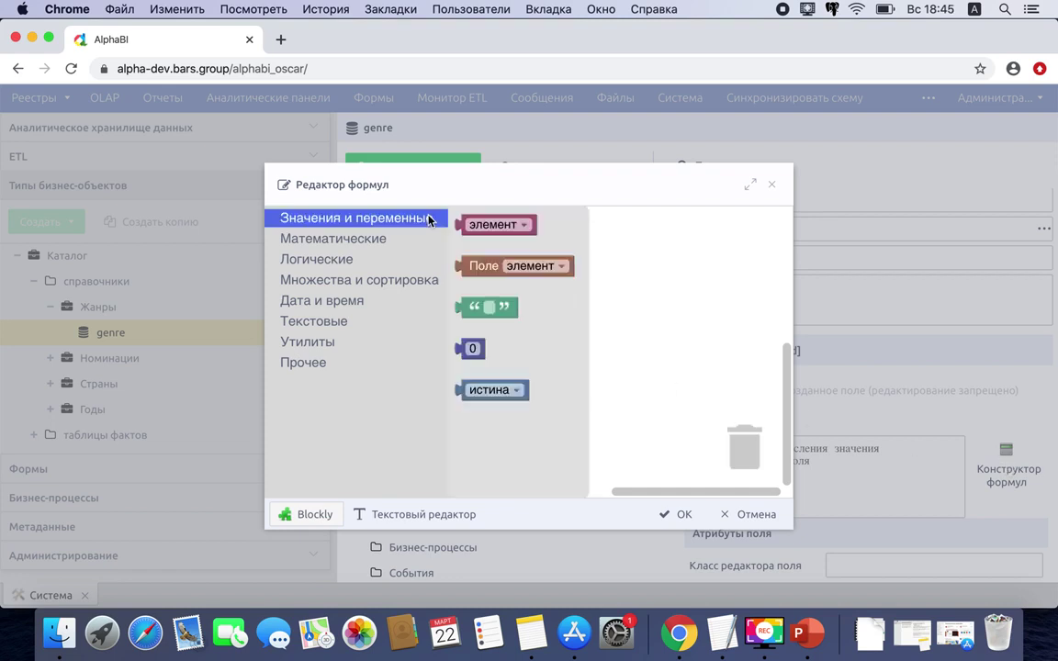
click(389, 516)
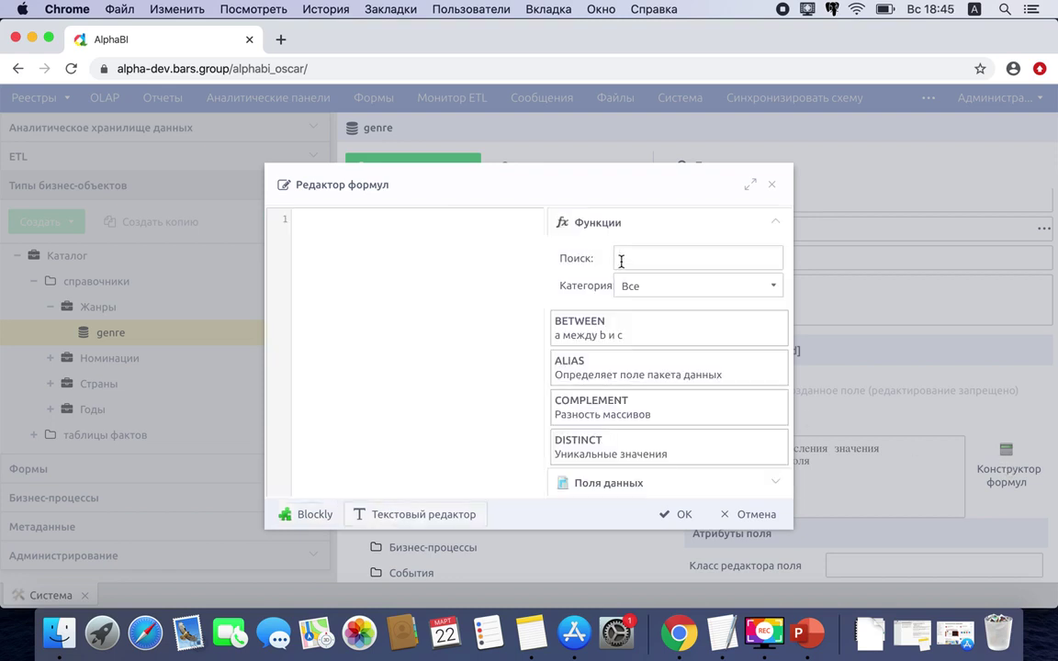
click(771, 190)
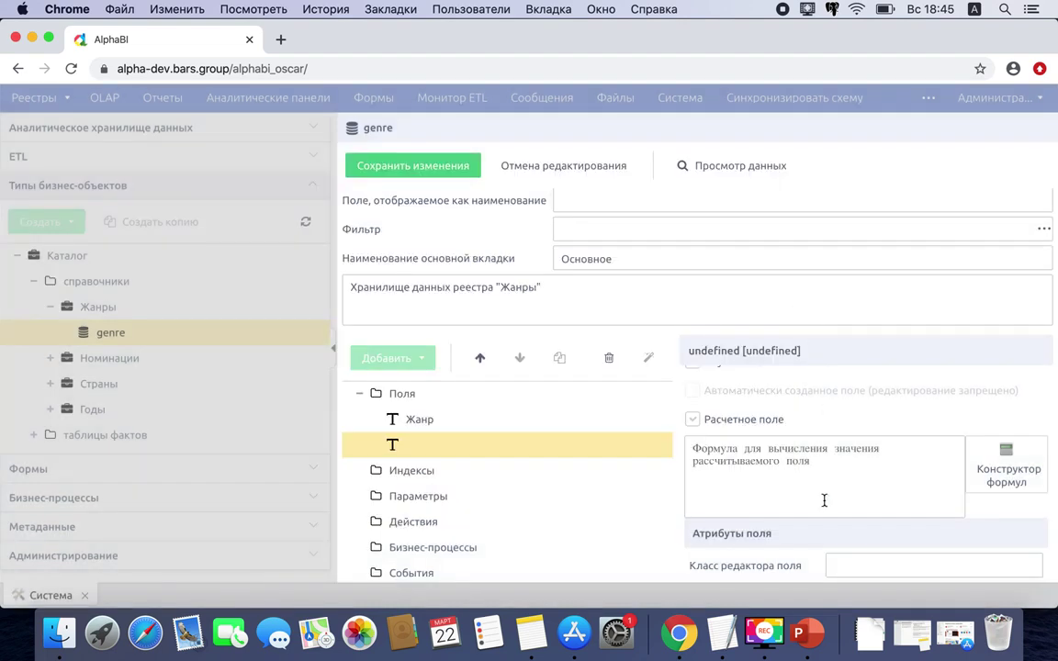
Step: Review the new field's attributes down to the validation settings and cancel editing of the genre storage
scroll(826, 505, down, 3)
scroll(826, 507, down, 1)
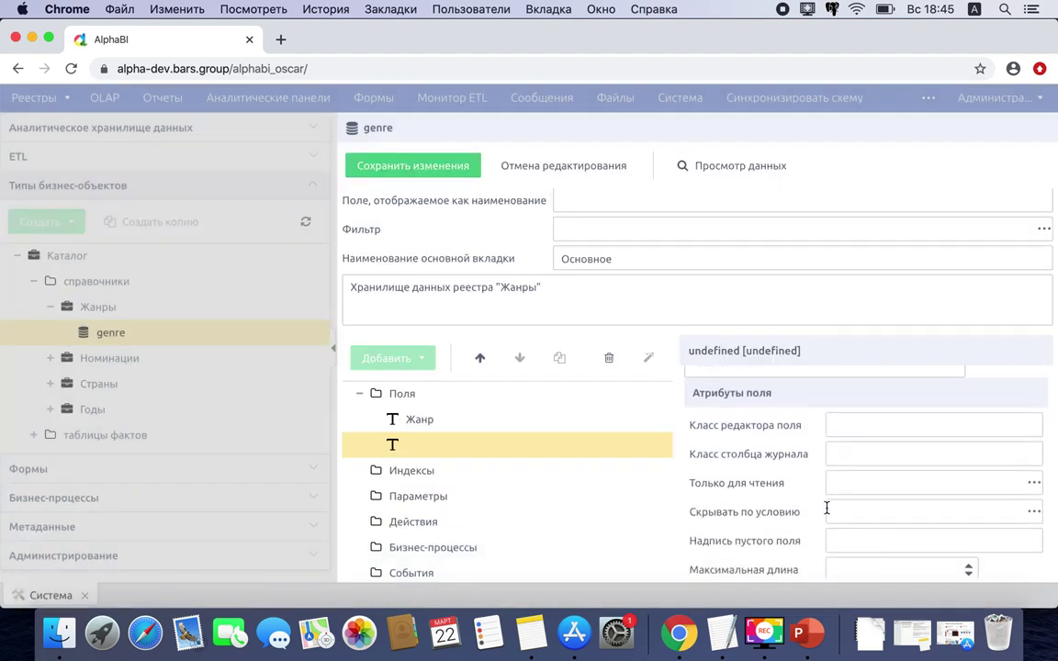
scroll(827, 508, down, 3)
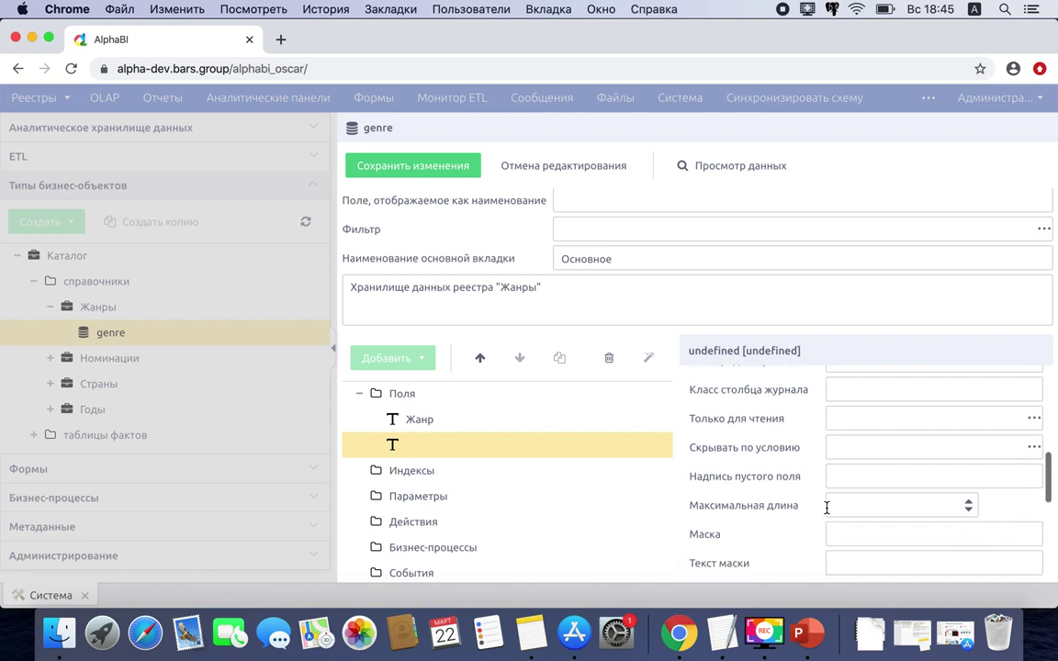
scroll(826, 507, down, 5)
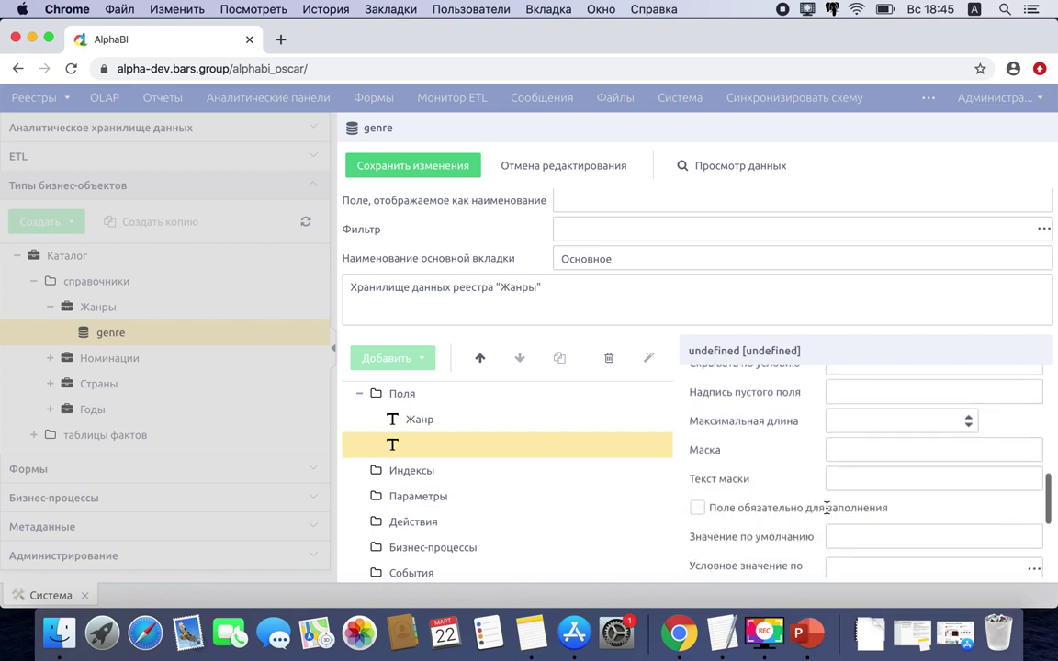
scroll(826, 507, down, 3)
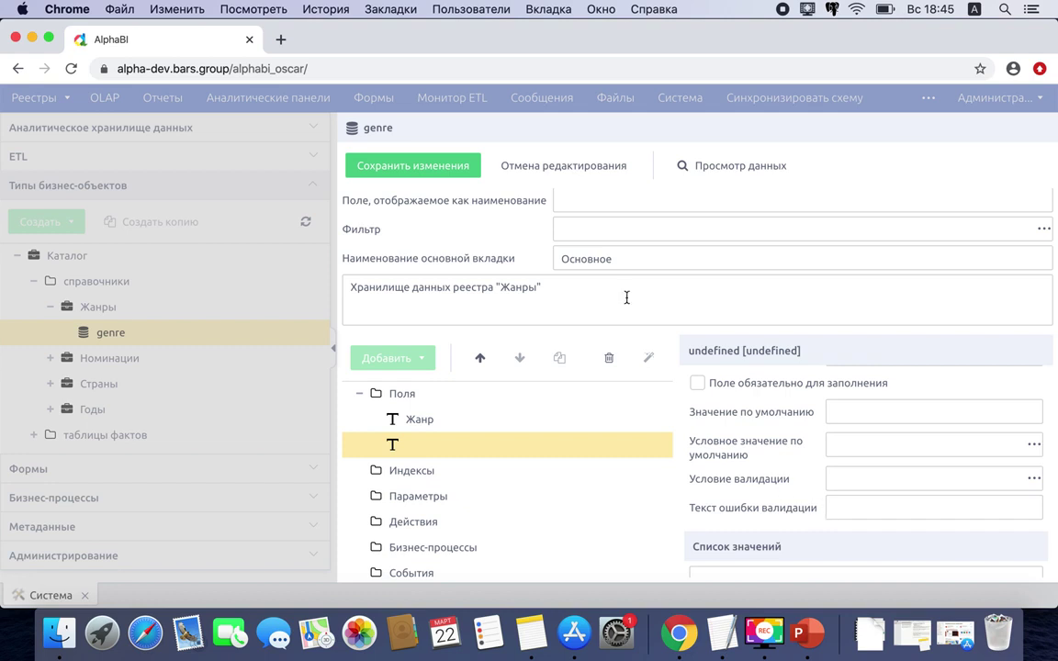
click(567, 166)
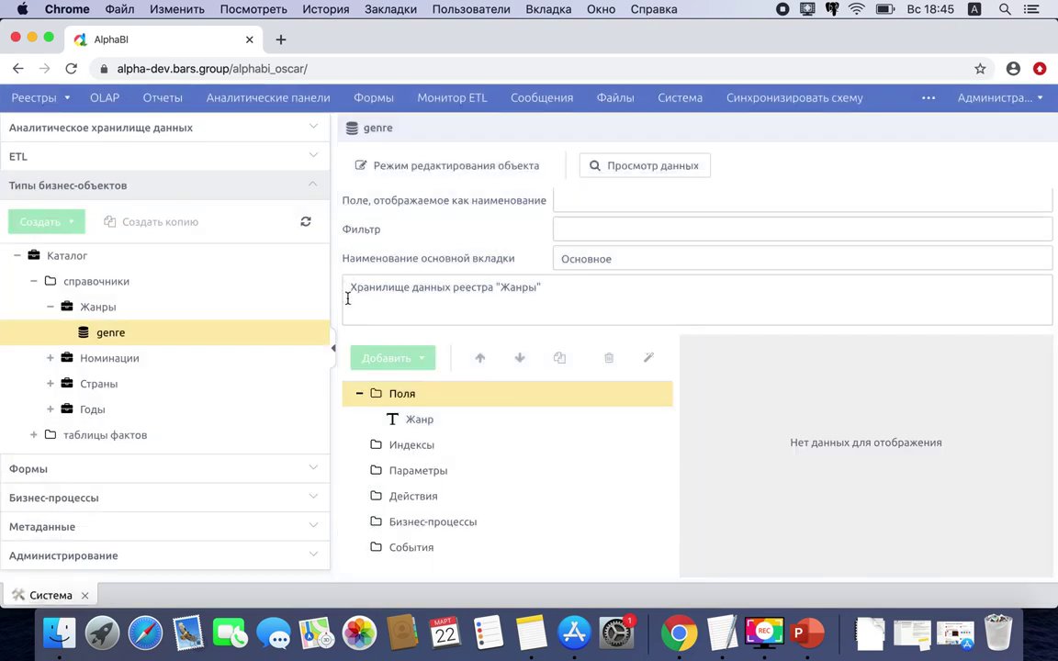
Step: View the records stored in the genre storage and close the data window
click(649, 167)
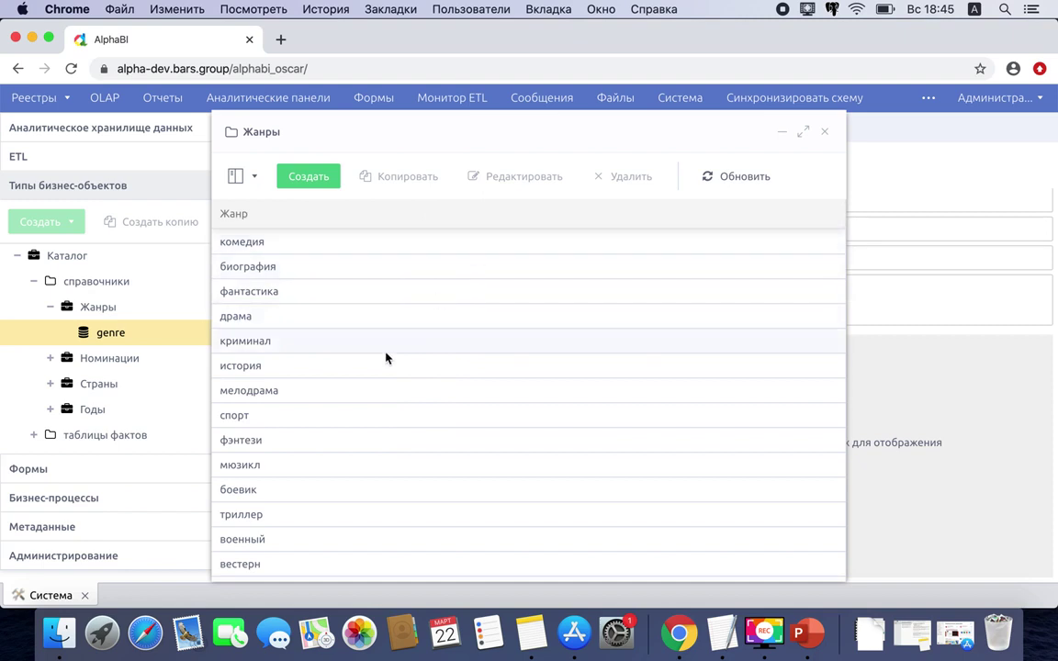
click(824, 133)
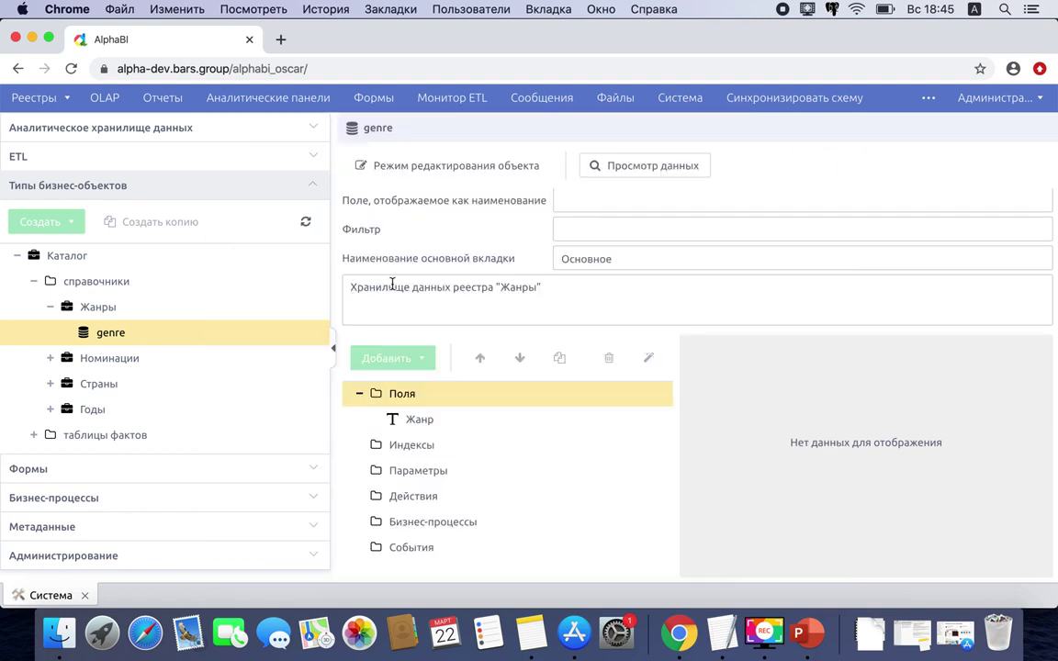
Step: In the analytical data warehouse, expand the Оскар data source and list its shared dimensions (Общие размерности)
click(221, 136)
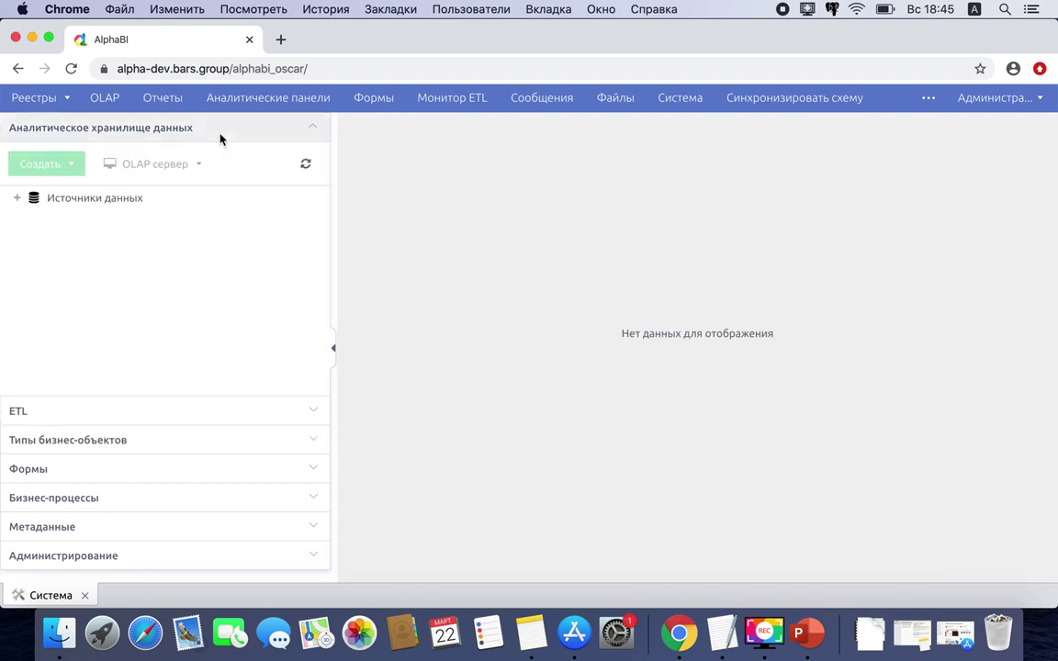
click(146, 208)
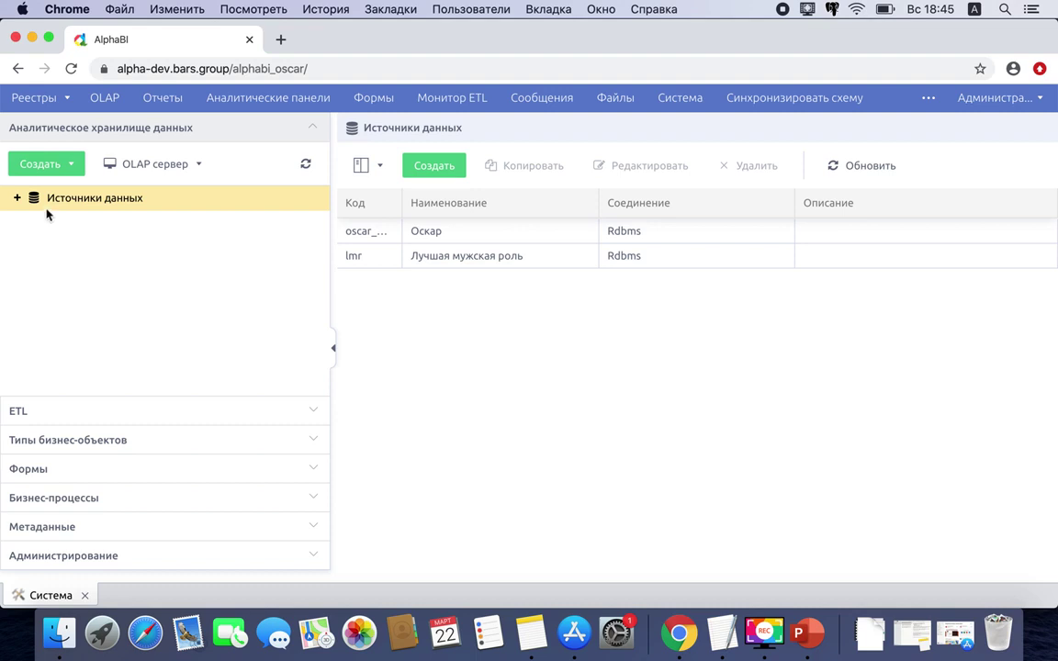
click(17, 198)
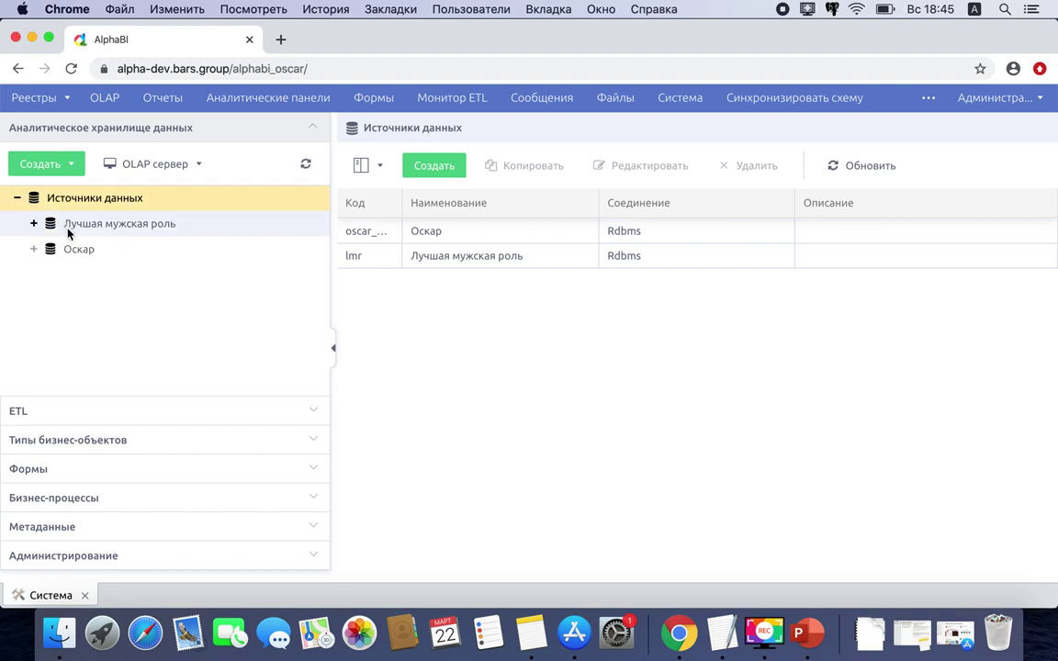
click(34, 249)
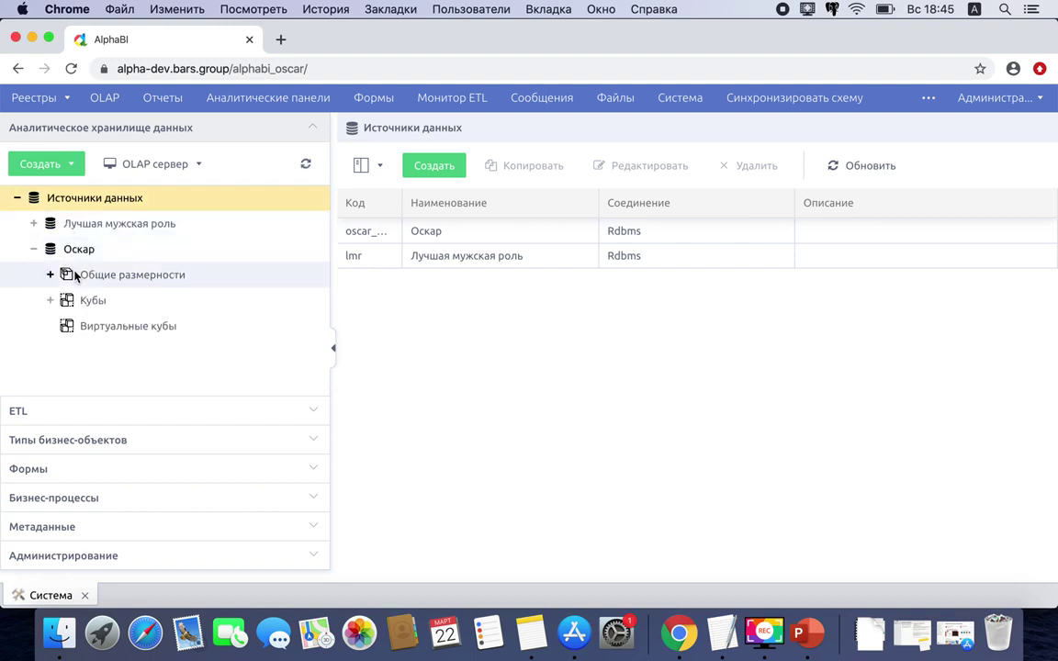
click(78, 276)
click(50, 276)
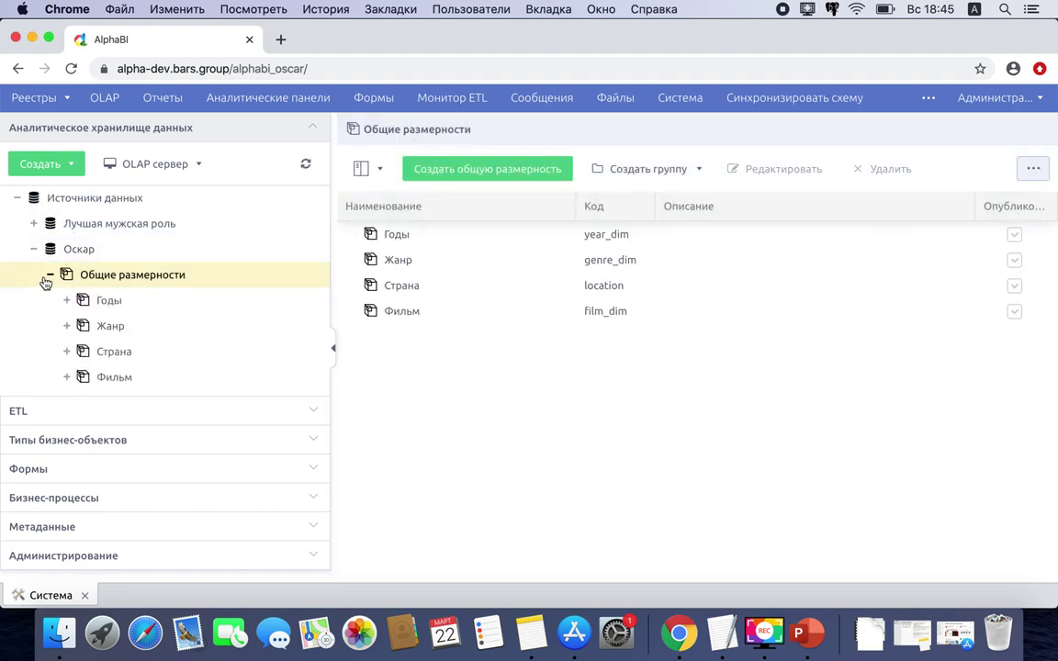
Step: Inspect the Годы and Страна dimensions, including the Континент level of the Страны hierarchy
click(99, 301)
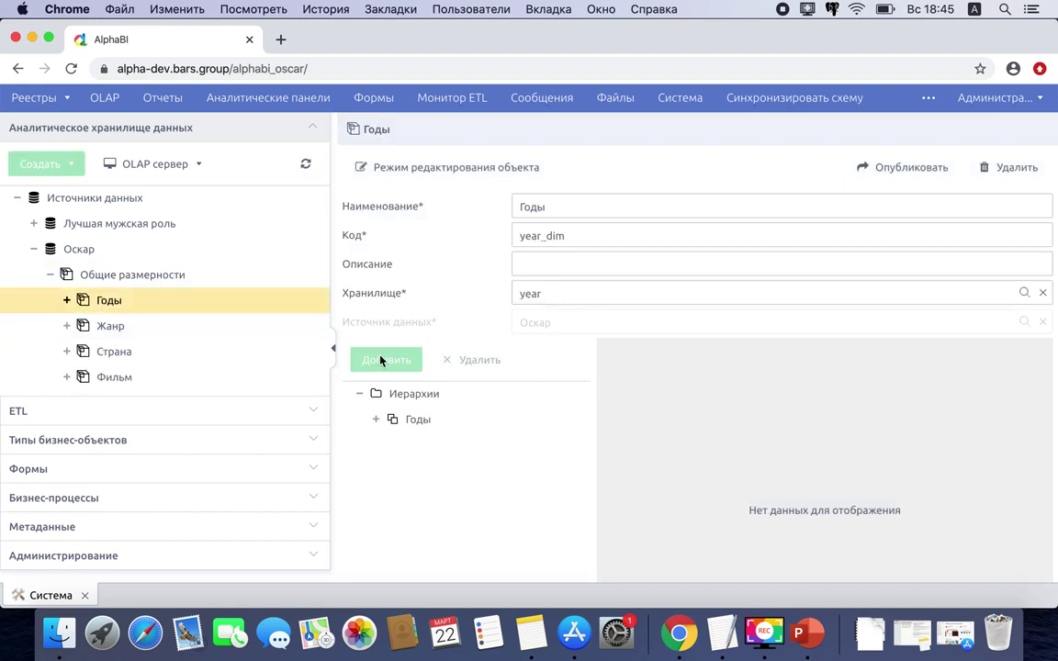
click(173, 358)
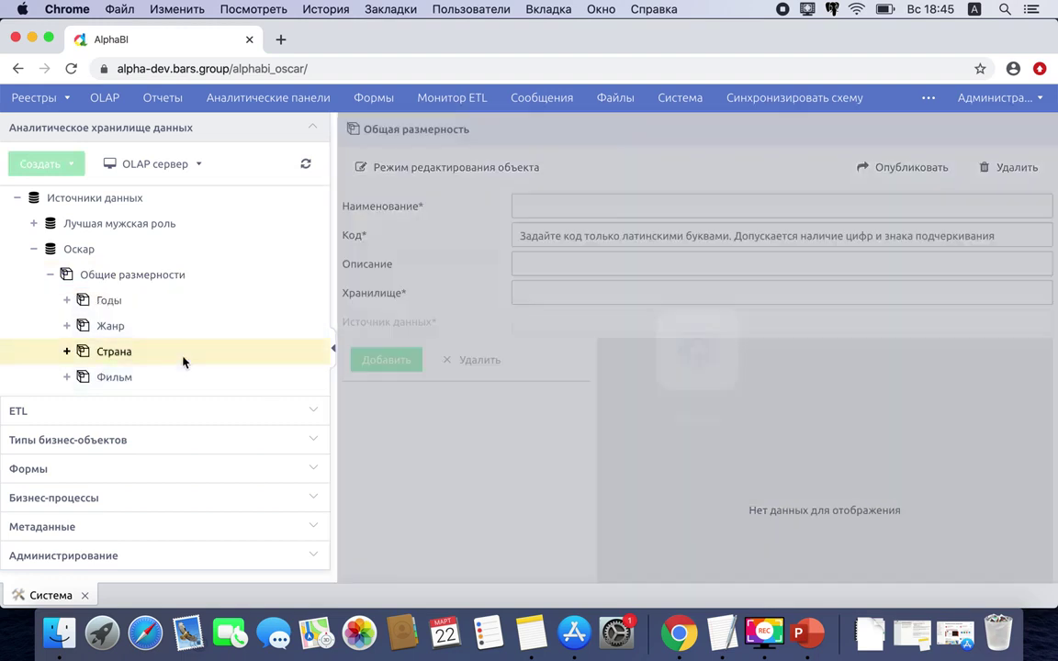
click(370, 424)
click(373, 423)
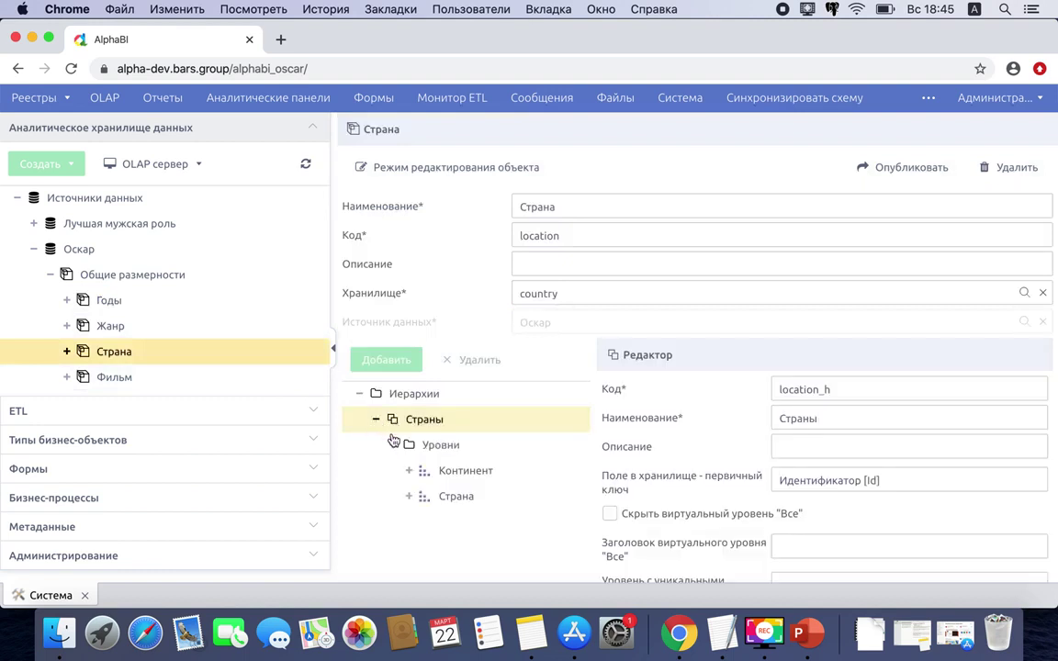
click(445, 472)
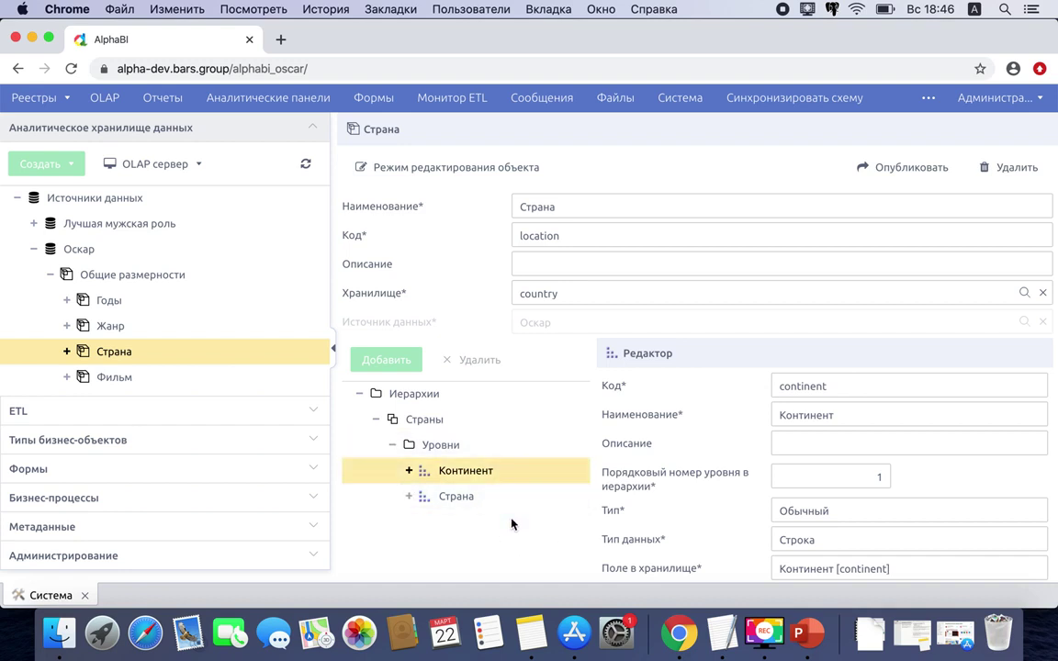
scroll(137, 313, down, 1)
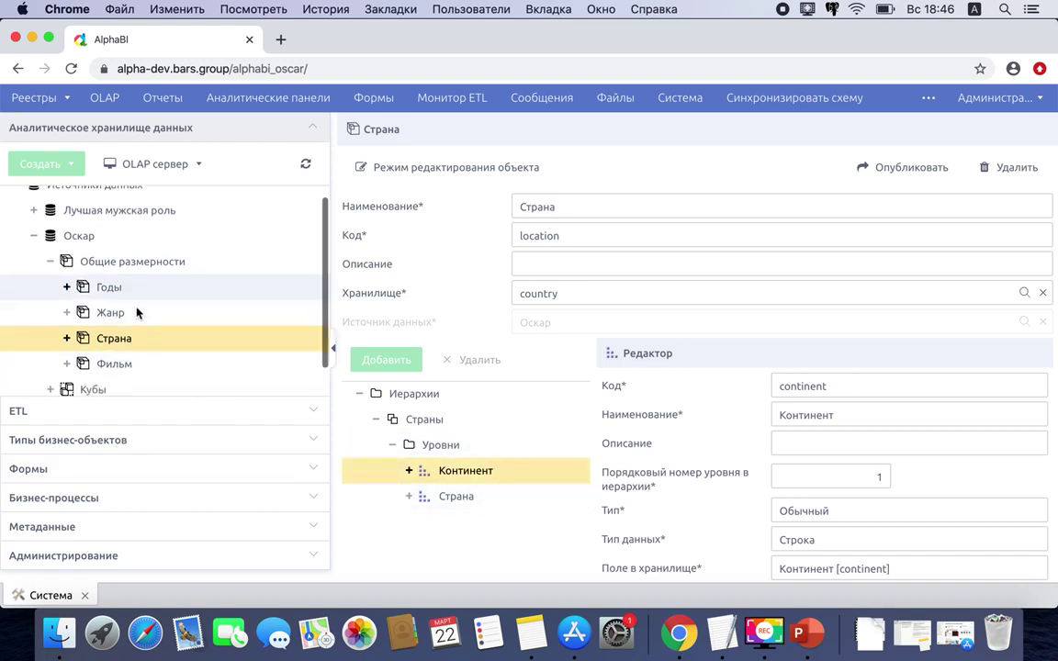
Step: List the cubes (Кубы) of the Оскар data source and expand them in the warehouse tree
scroll(137, 313, down, 2)
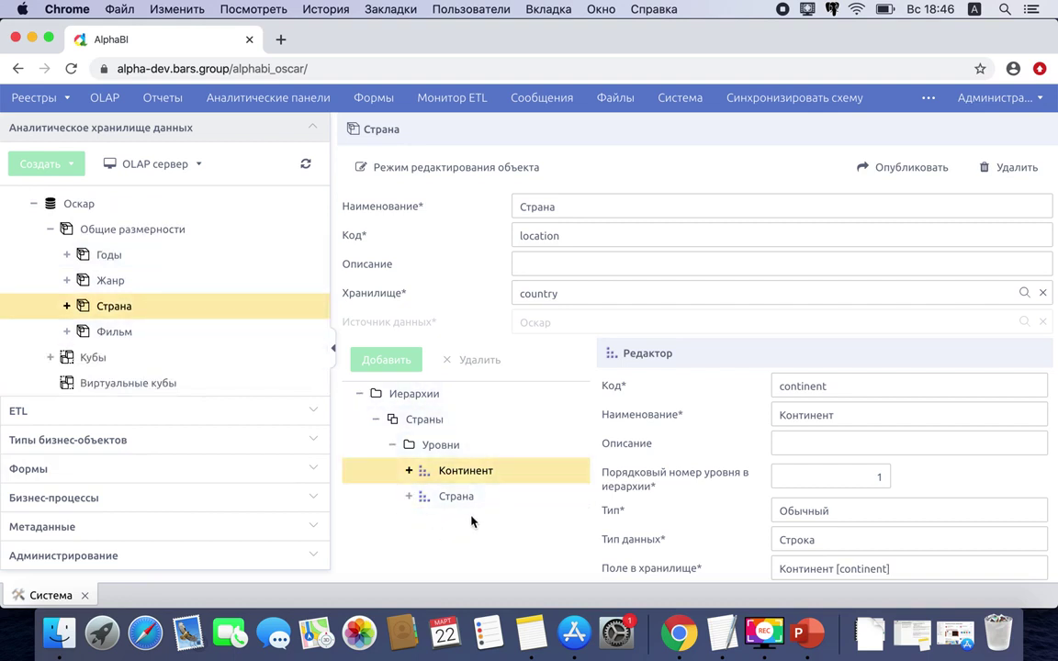
click(103, 366)
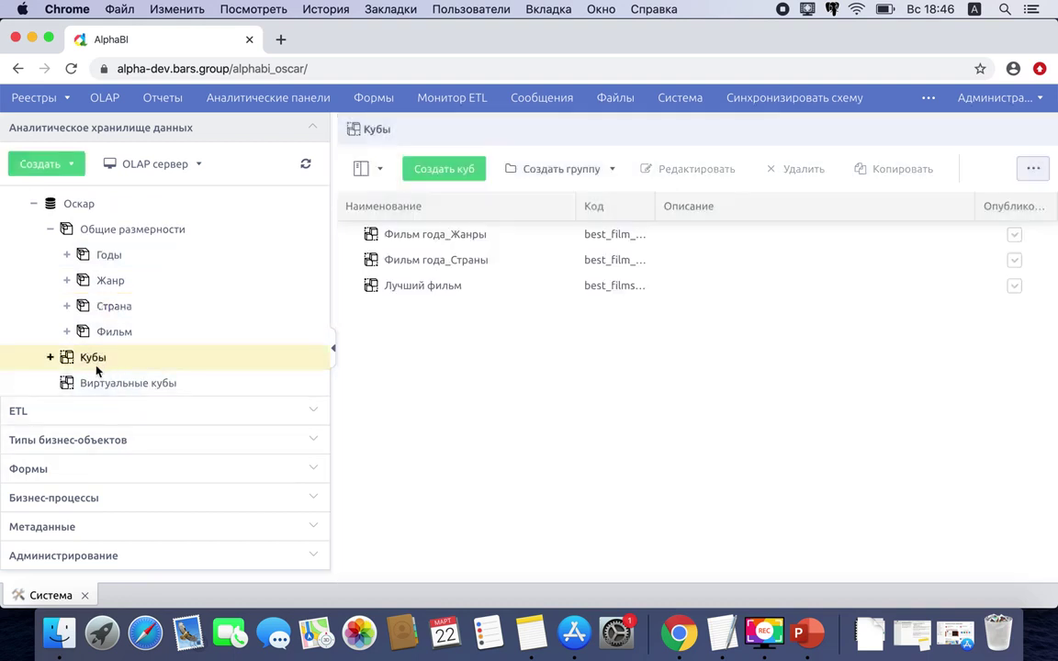
click(50, 357)
scroll(144, 364, down, 2)
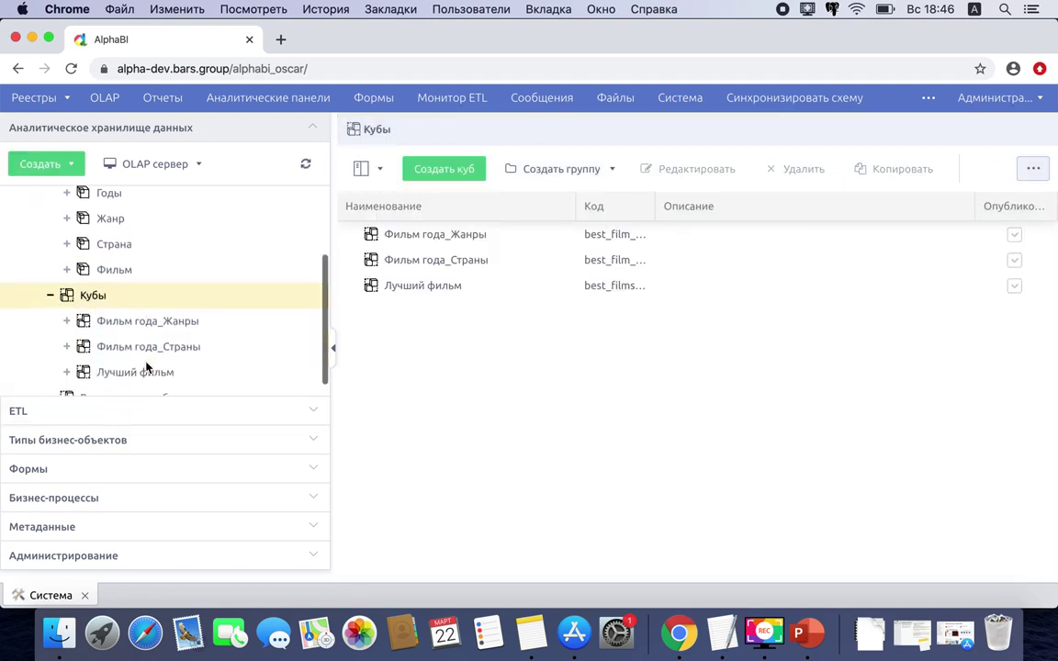
Step: Inspect the Фильм года_Жанры cube, including its shared dimensions, storage and the Количество фильмов measure settings
click(147, 320)
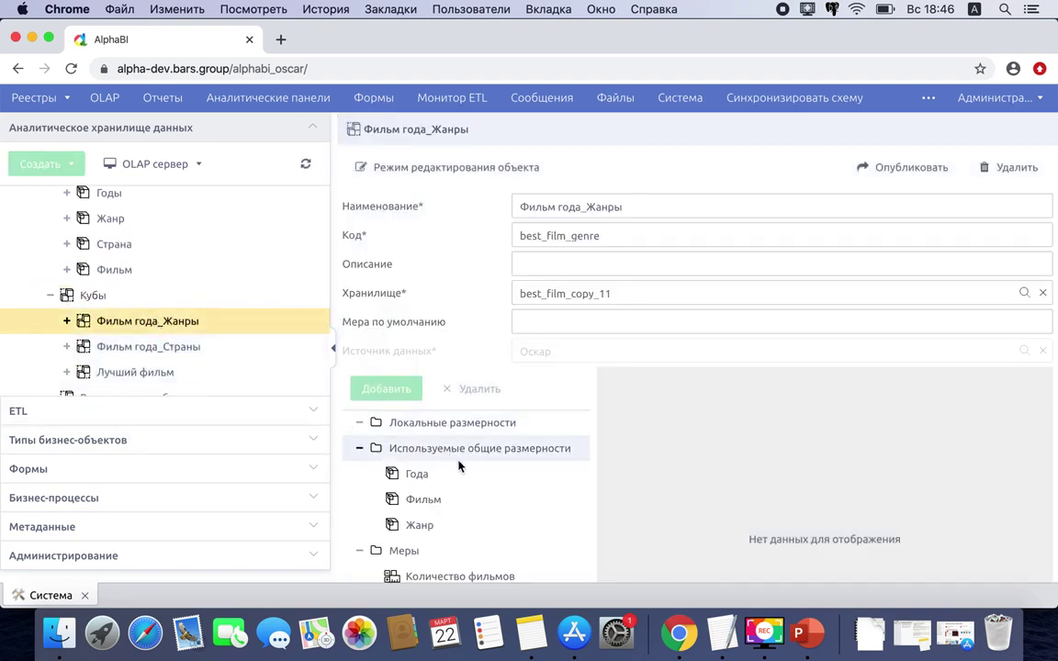
scroll(458, 463, down, 3)
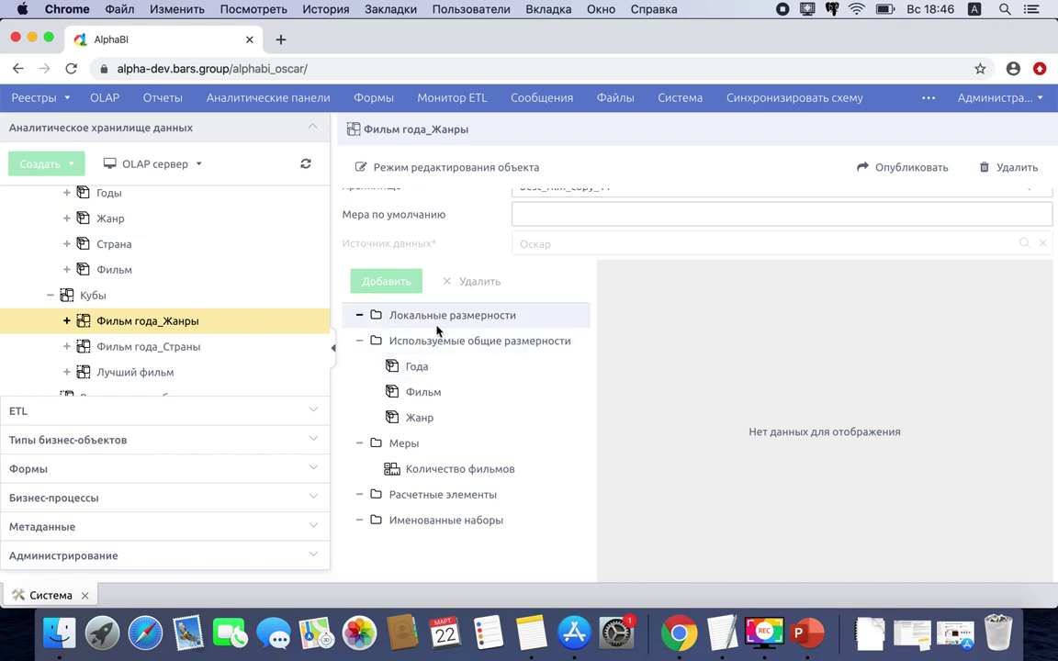
click(460, 468)
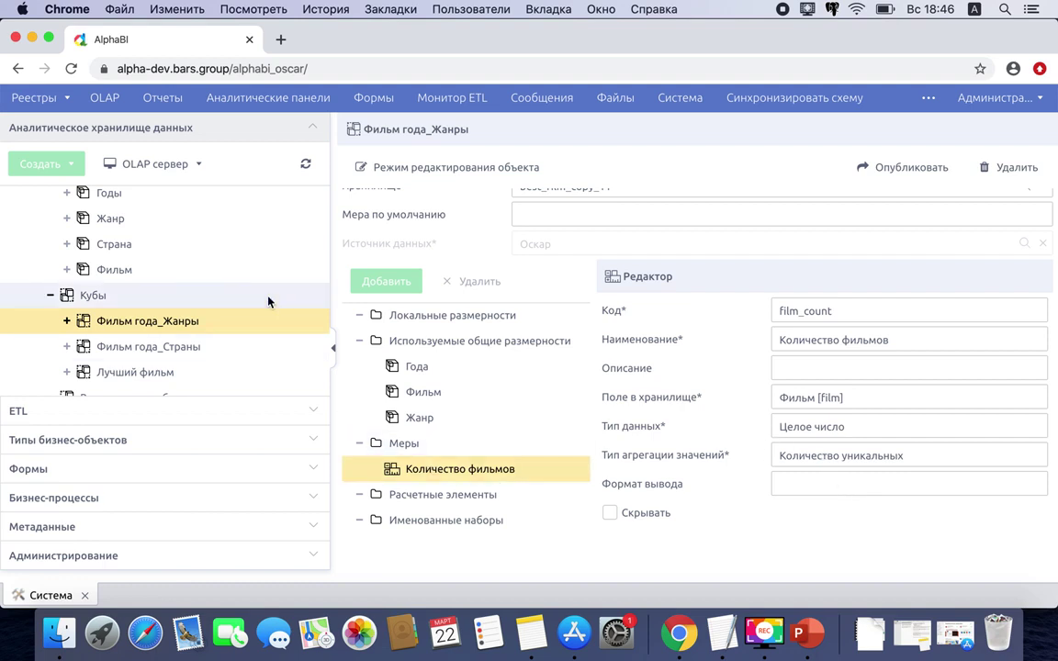
scroll(268, 301, up, 3)
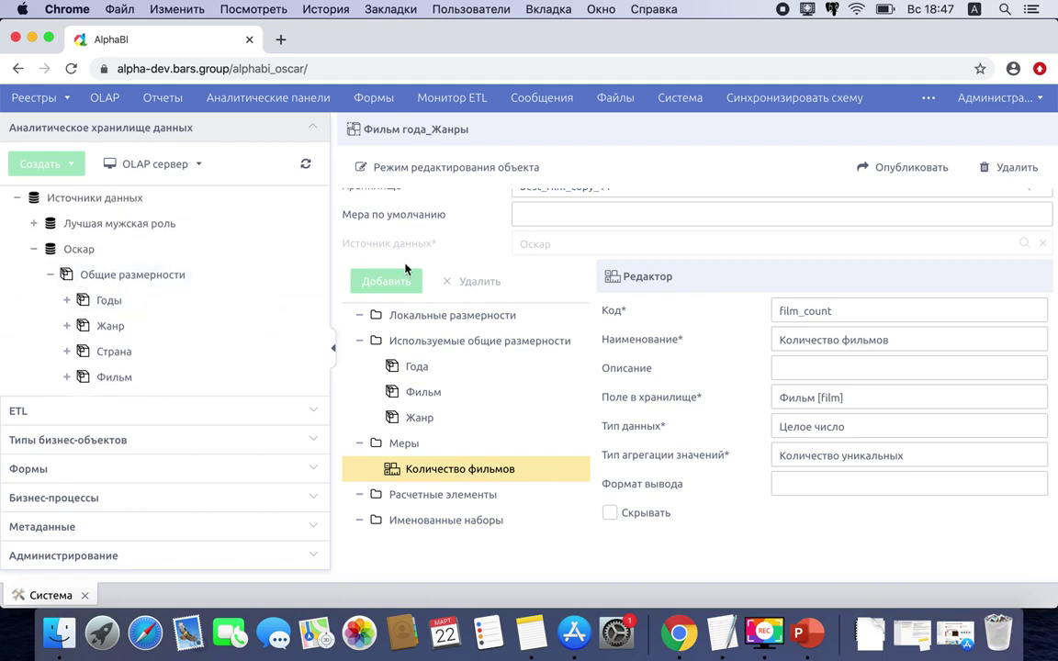
scroll(438, 276, up, 3)
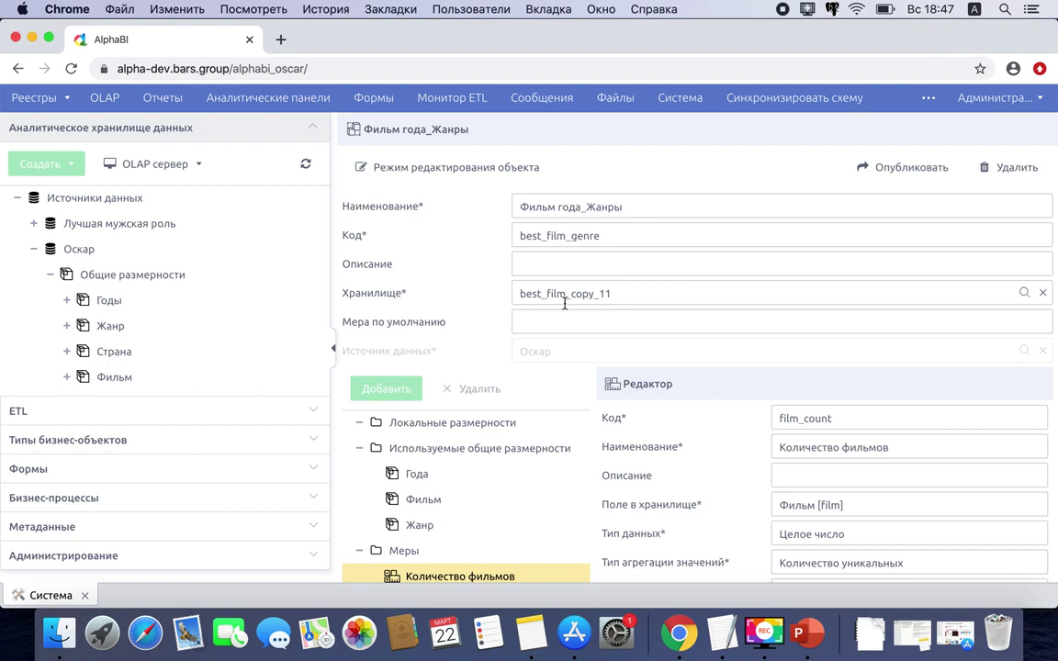
Step: Show the virtual cubes (Виртуальные кубы) of the Оскар data source
scroll(194, 349, down, 2)
scroll(195, 349, down, 2)
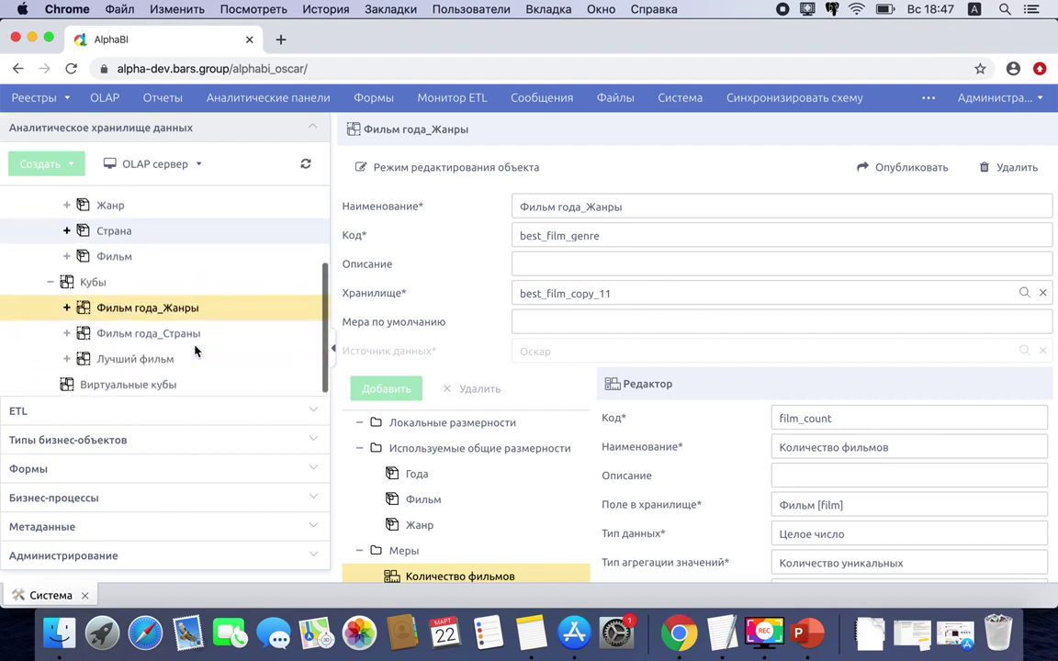
click(180, 383)
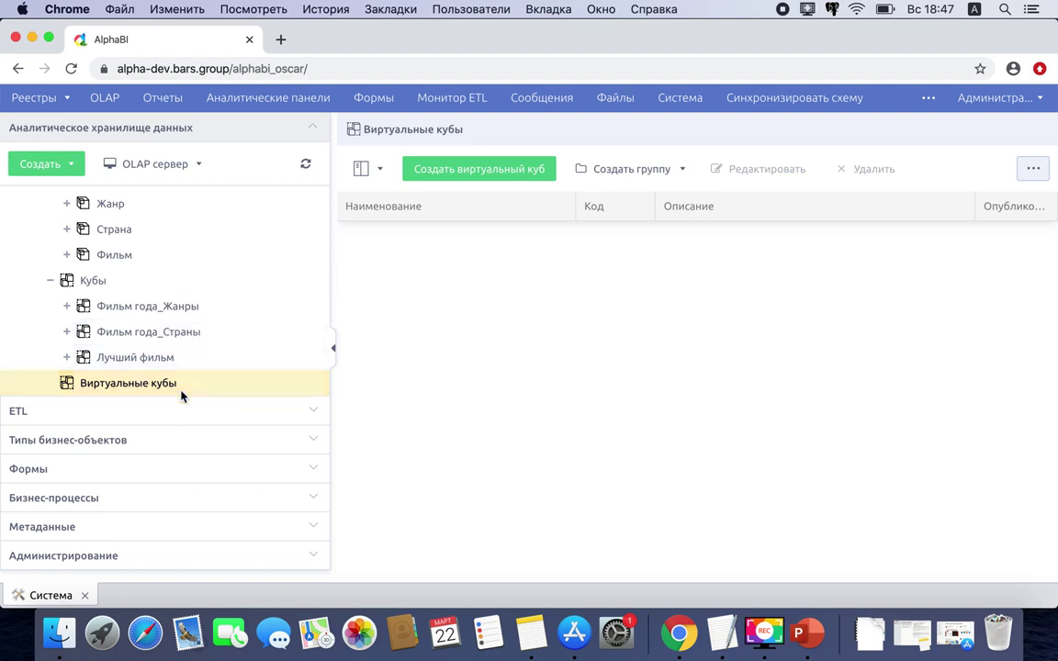
Step: Expand the ETL processes (Процессы) and open the Загрузка данных Жанры process
click(175, 411)
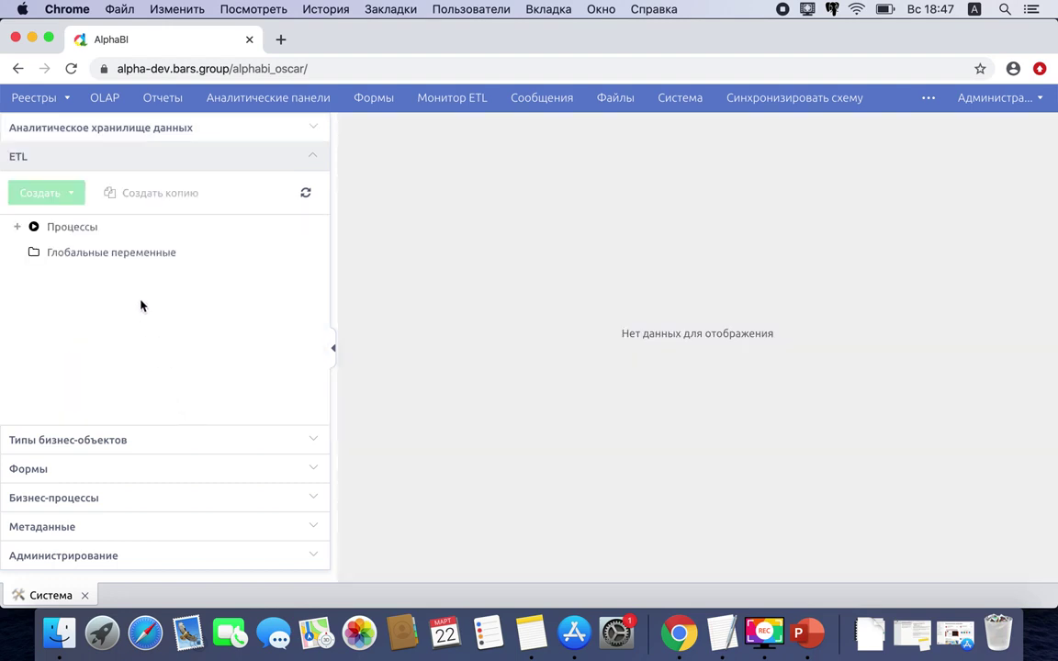
click(17, 227)
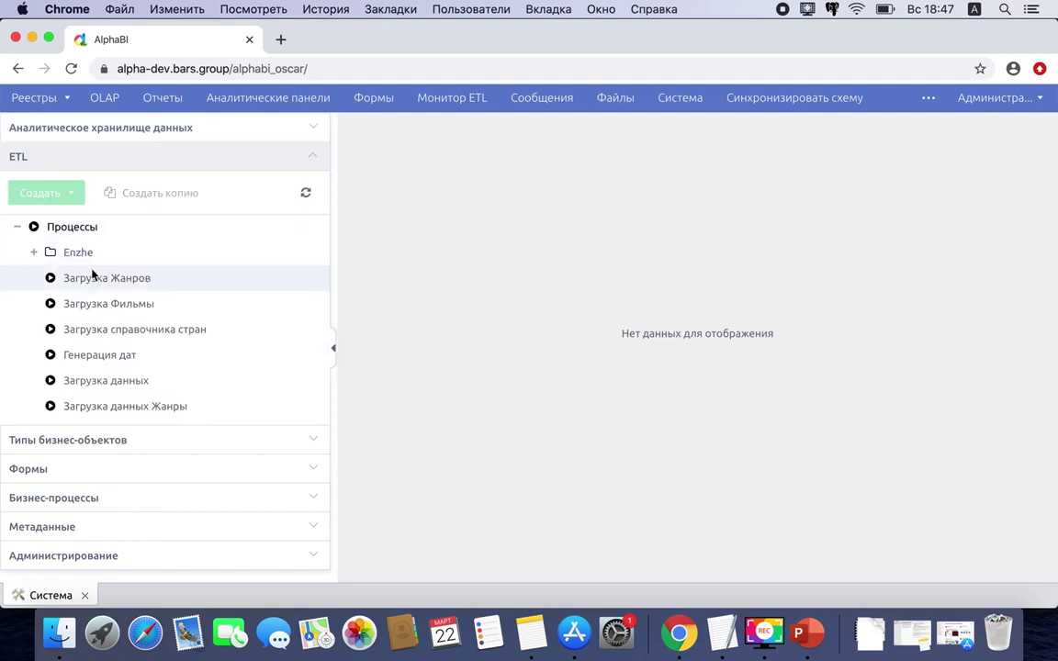
click(125, 410)
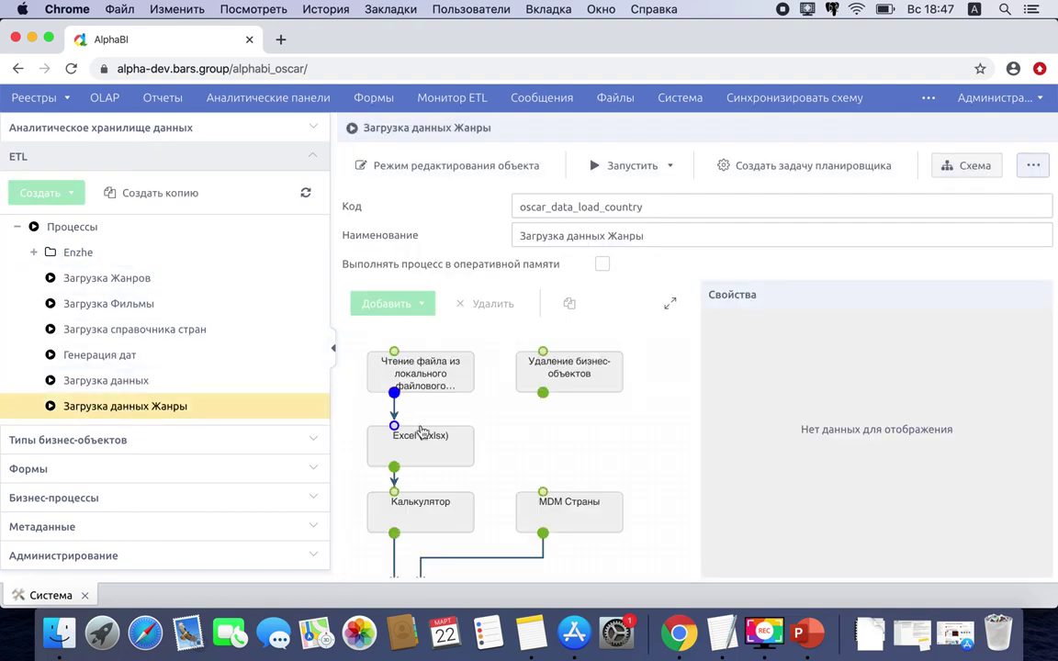
Step: Examine the Калькулятор and second local file reading nodes in the enlarged process diagram, then restore its normal size
click(670, 303)
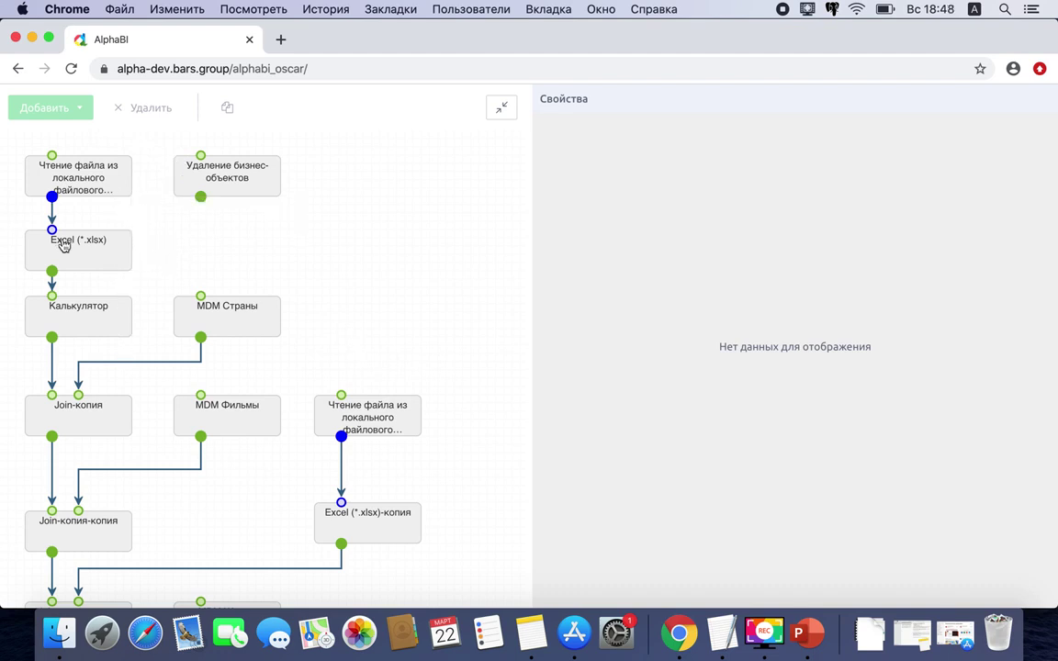
click(89, 306)
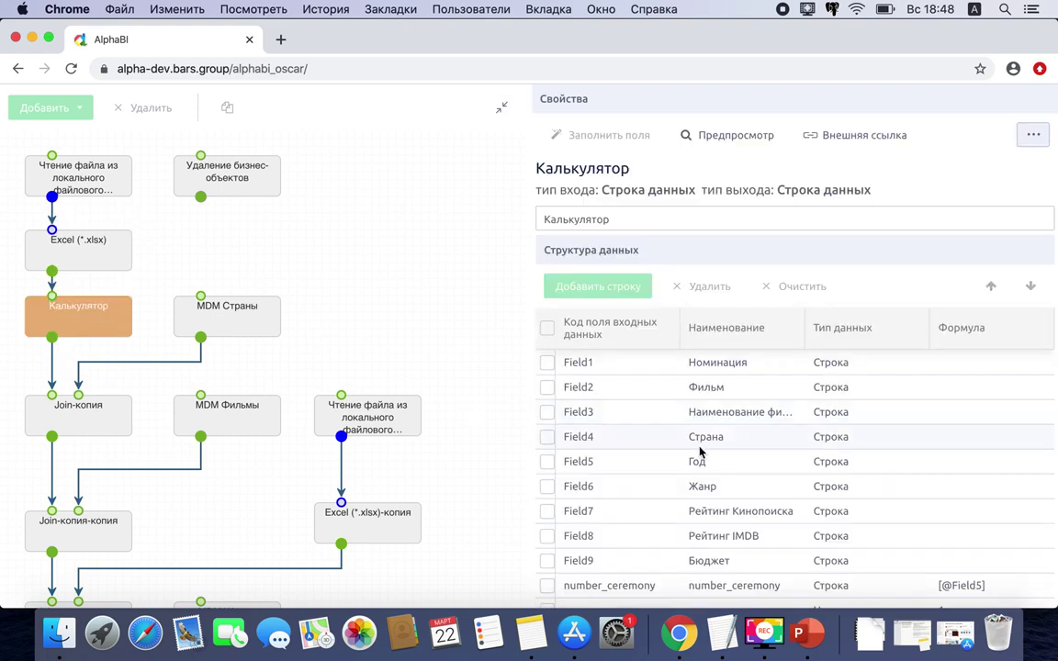
scroll(707, 413, down, 1)
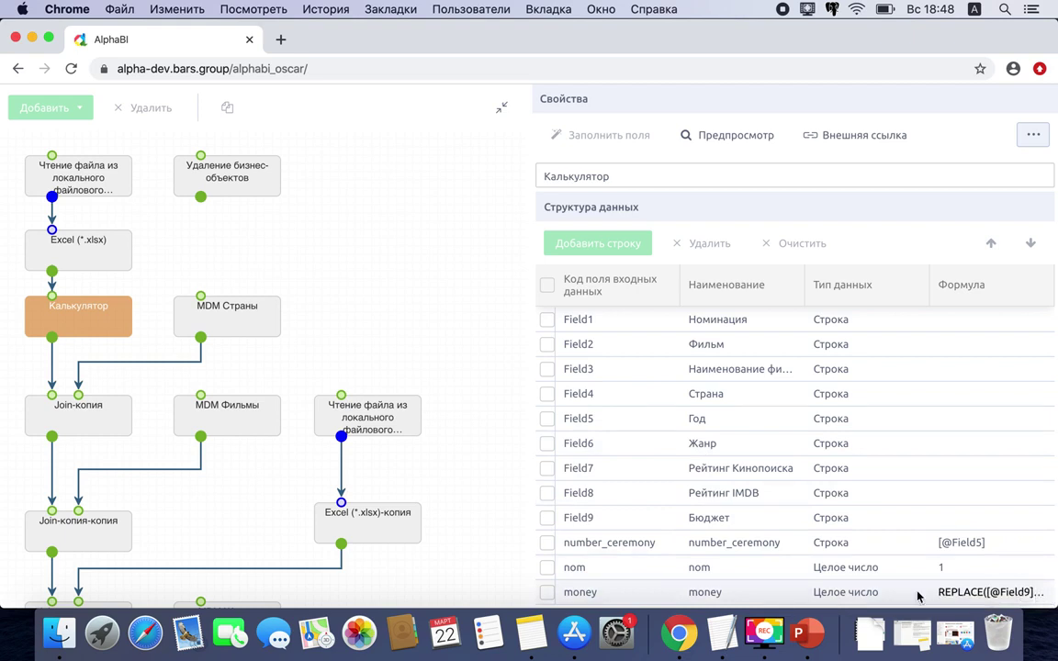
click(400, 422)
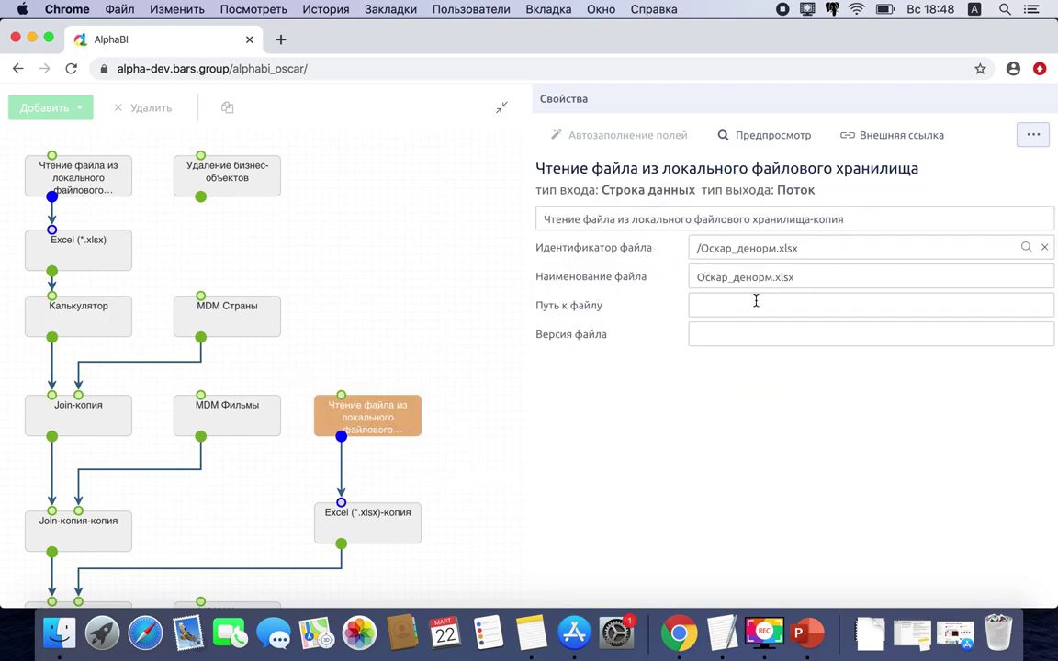
click(503, 114)
Step: Switch the Загрузка данных Жанры process to edit mode and review the categories of components that can be added
click(426, 165)
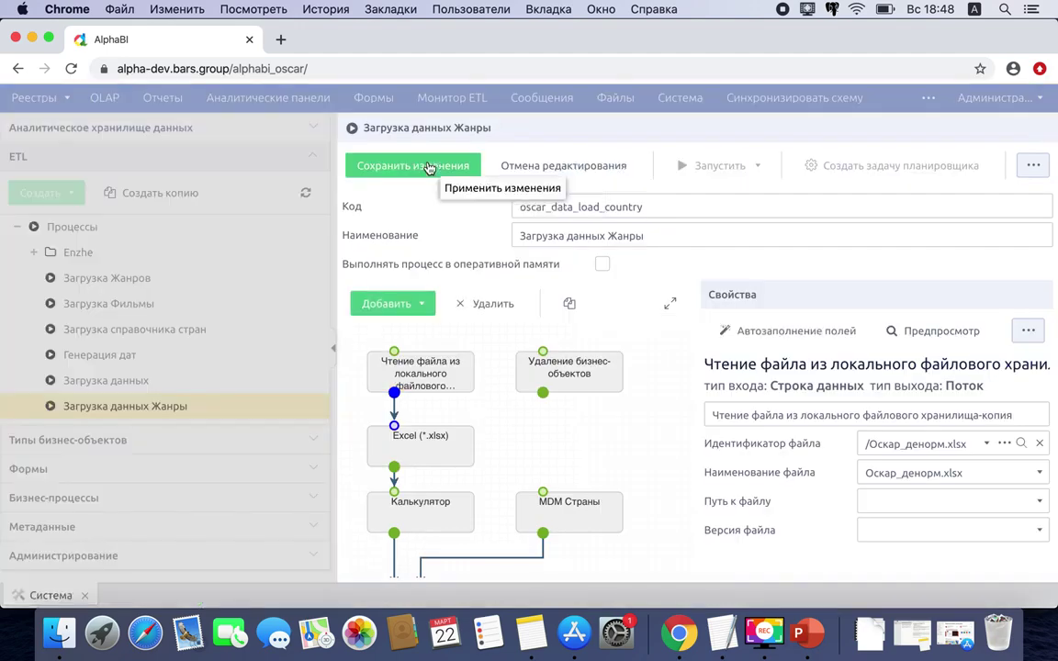
click(385, 303)
mouse_move(423, 349)
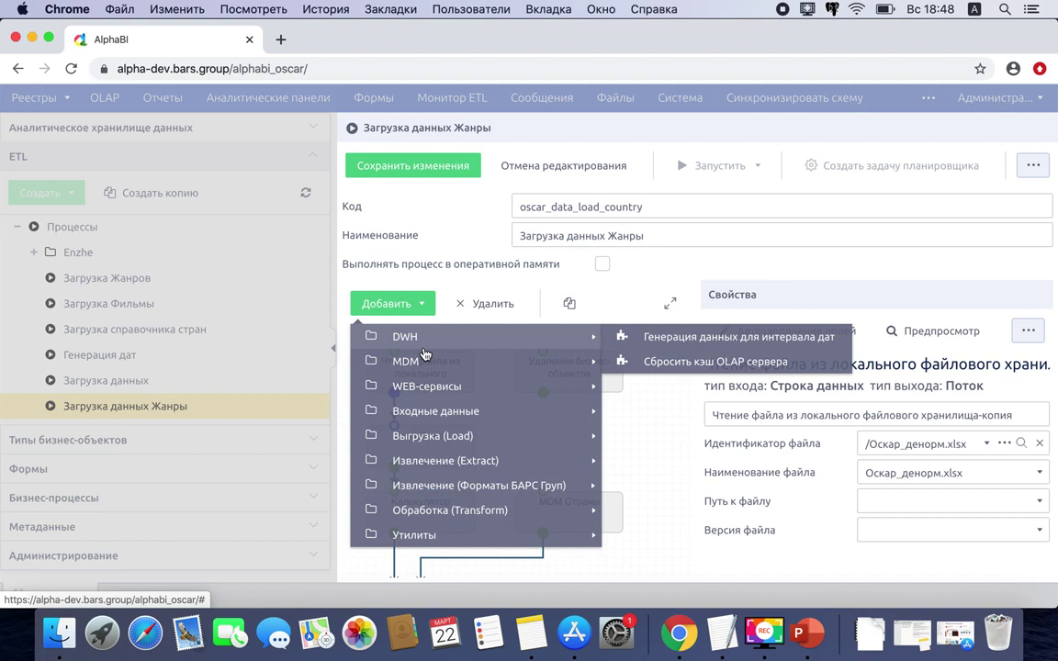
mouse_move(427, 378)
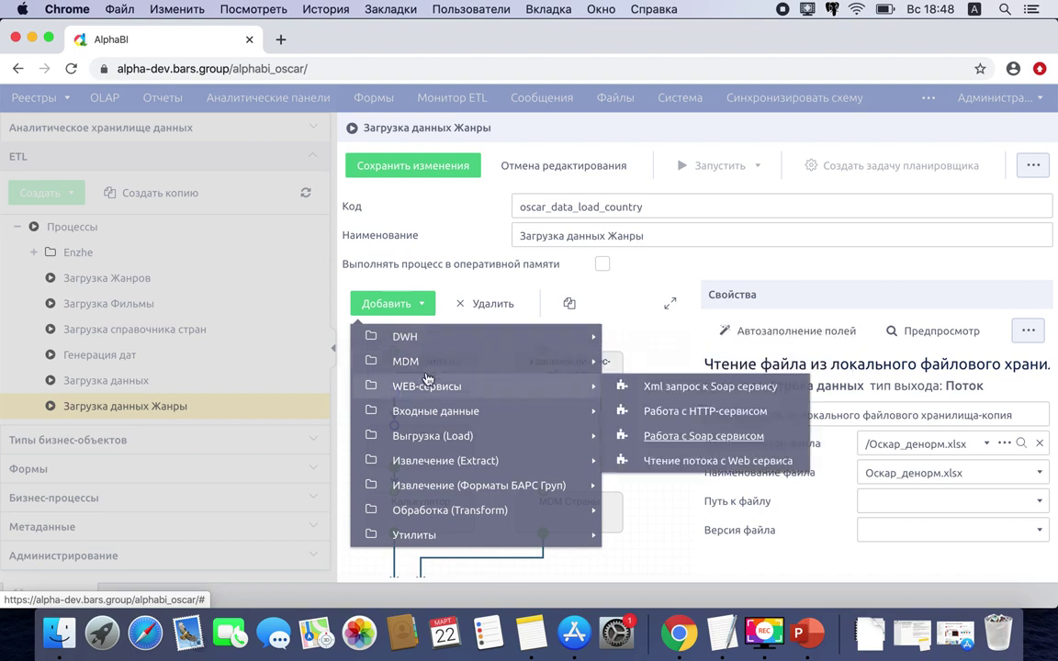
mouse_move(422, 420)
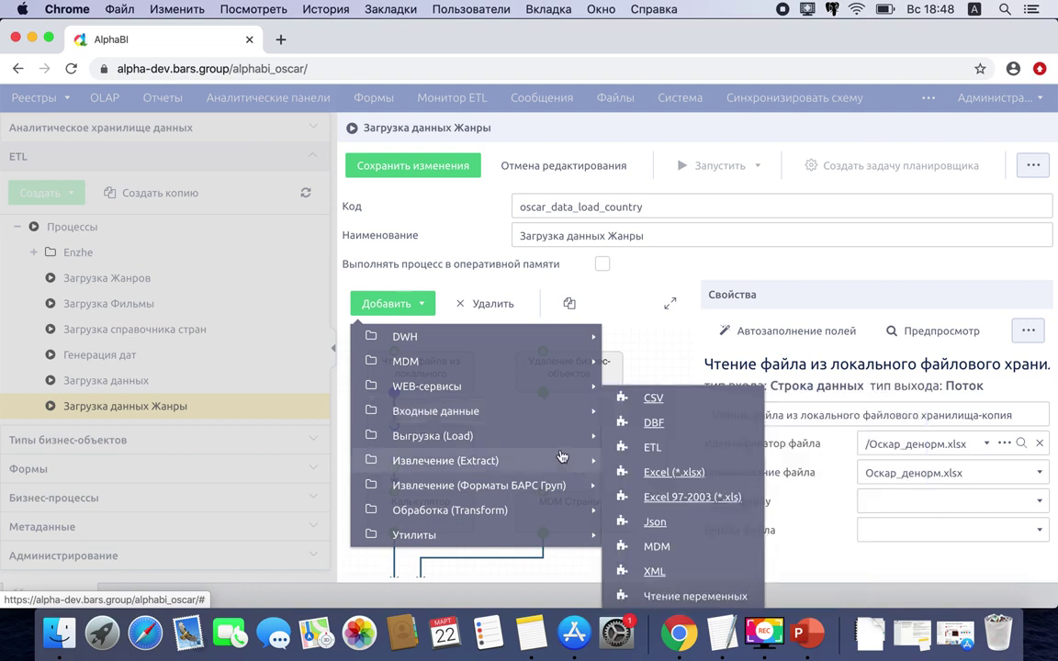
mouse_move(560, 443)
mouse_move(550, 468)
mouse_move(532, 515)
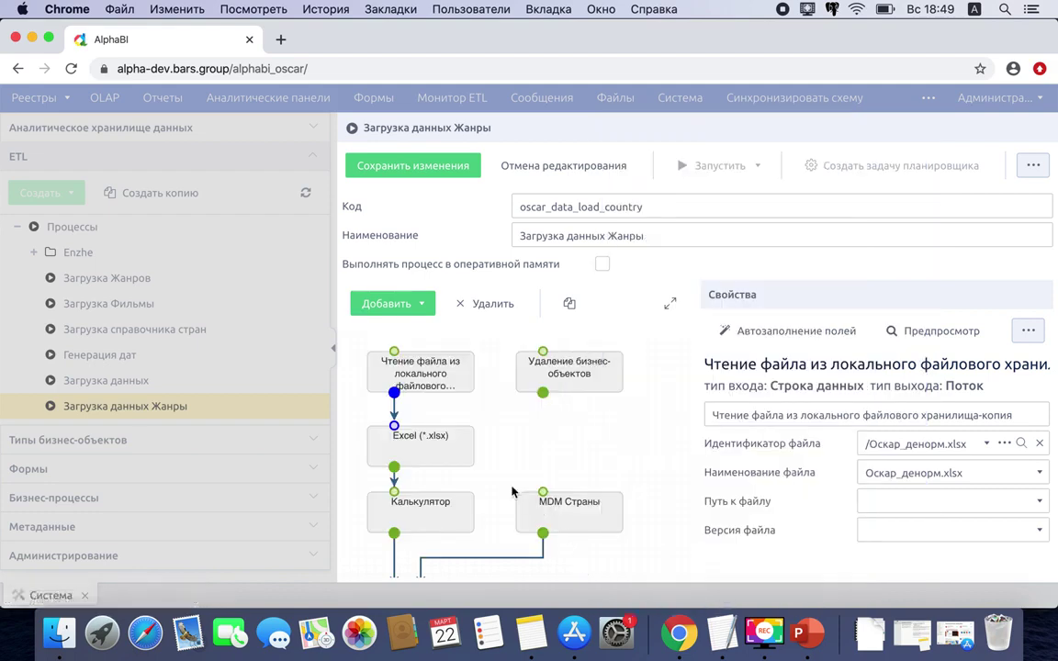
Step: Open the formula editor for the Год field of the Калькулятор node and place an элемент variable block in Blockly
click(469, 513)
scroll(975, 551, down, 5)
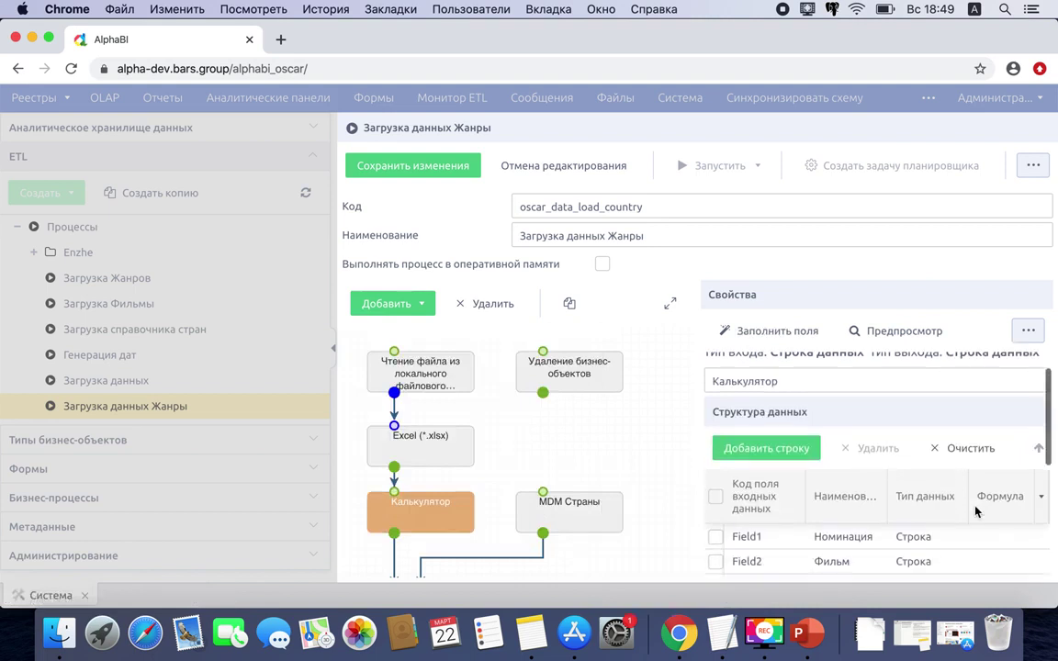
double_click(996, 504)
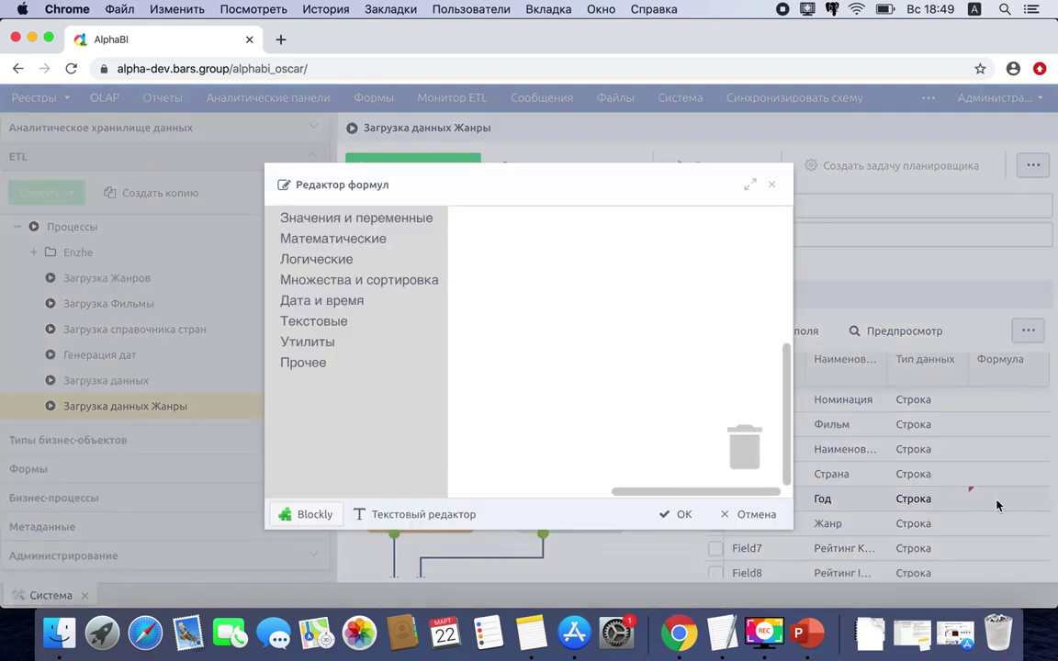
click(426, 219)
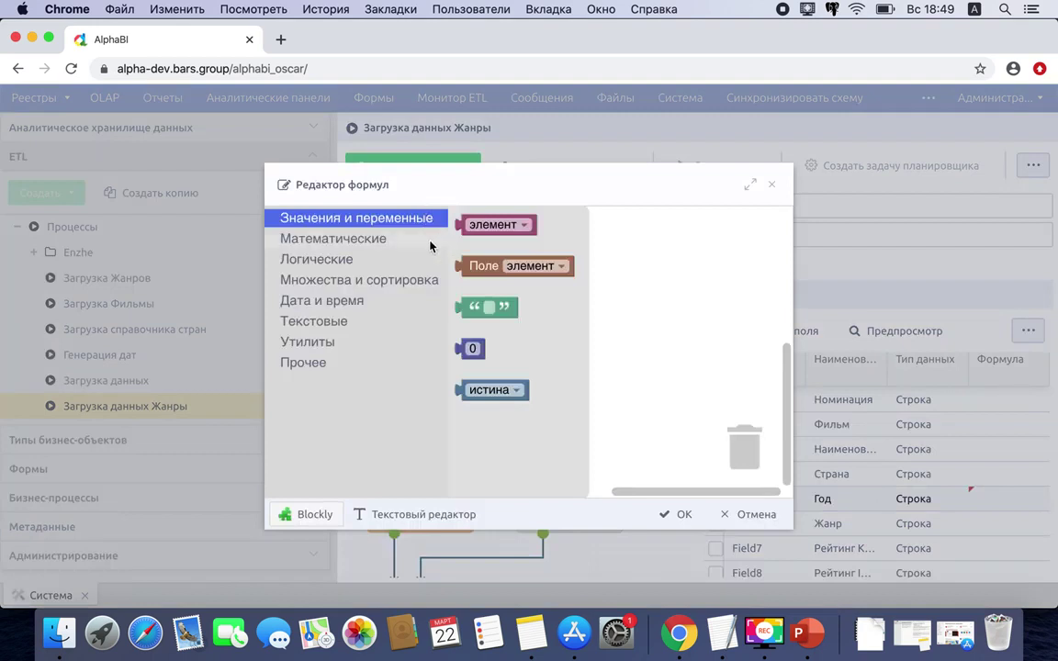
click(503, 227)
drag(503, 227, 505, 229)
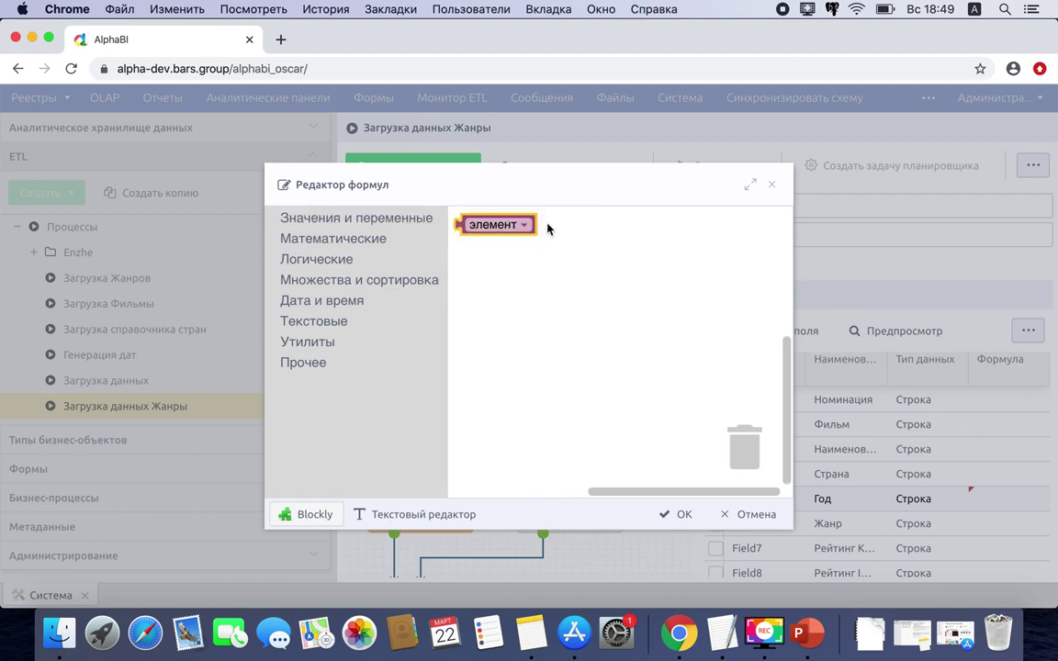
Step: Browse the function list in the formula's text editor, then discard the formula and cancel editing of the process
click(413, 514)
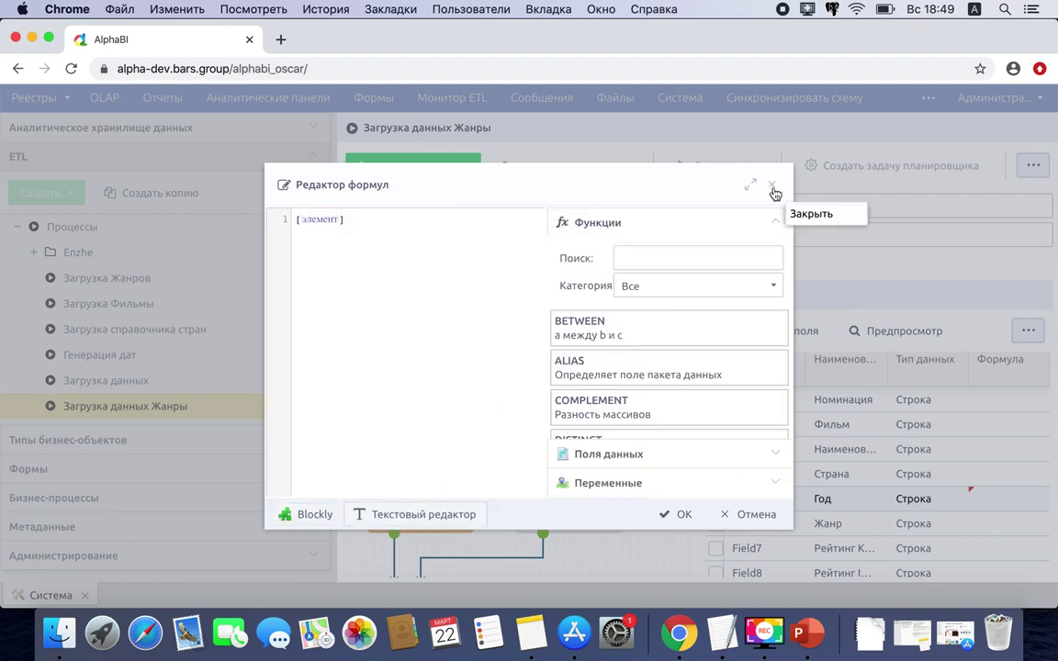
scroll(690, 378, down, 6)
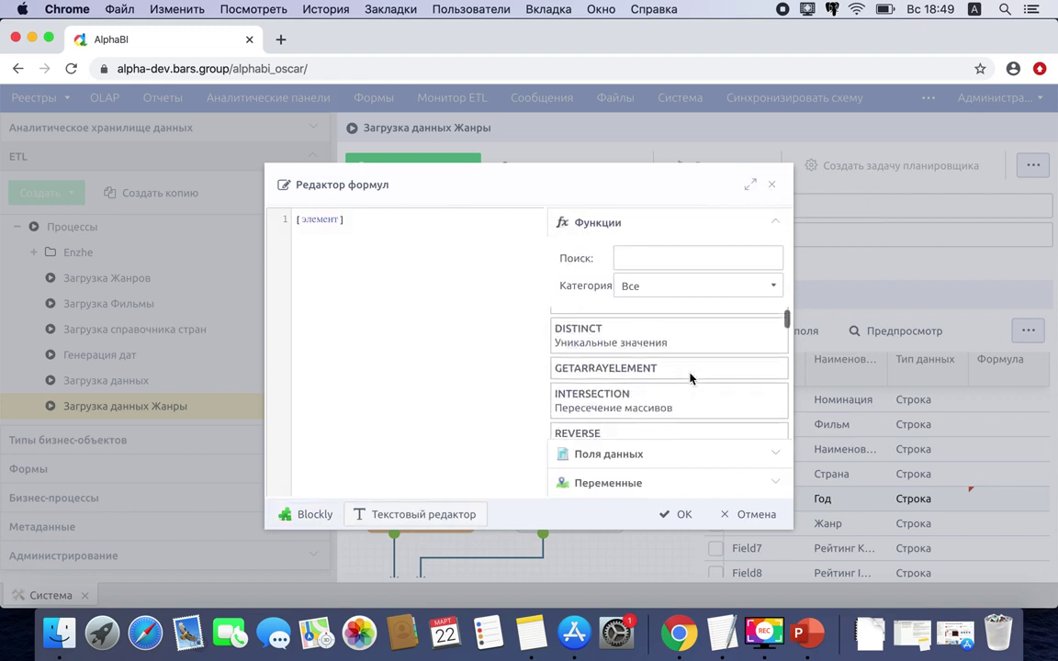
scroll(691, 373, down, 3)
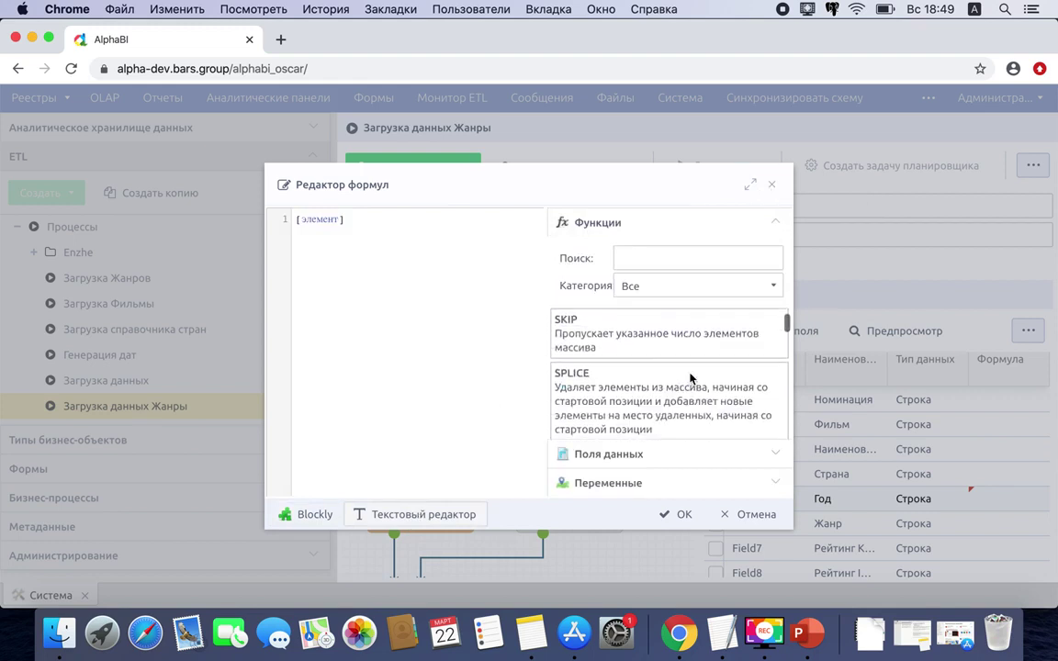
scroll(691, 372, down, 2)
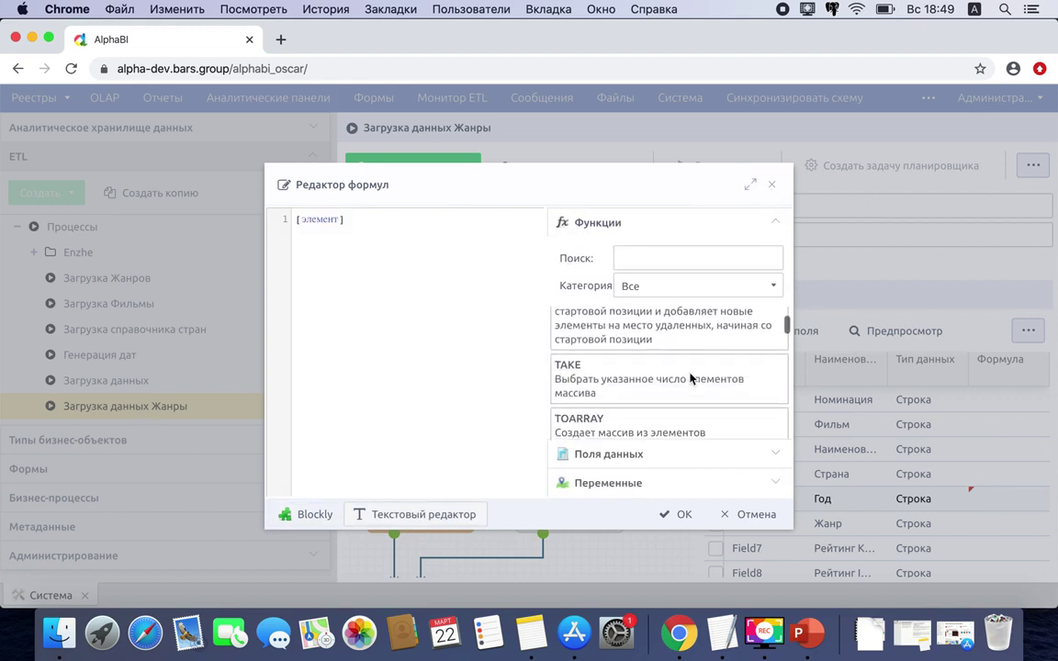
click(771, 185)
click(606, 169)
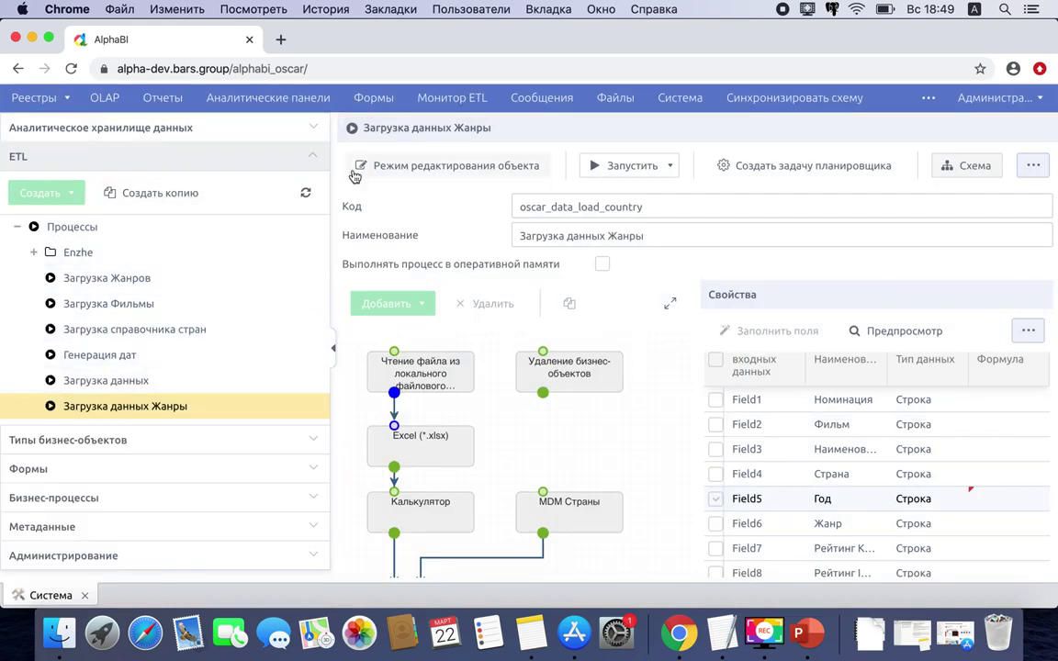
Step: Open the best_film_form data entry form from the forms registry and review its columns through Сборы ($)
click(378, 101)
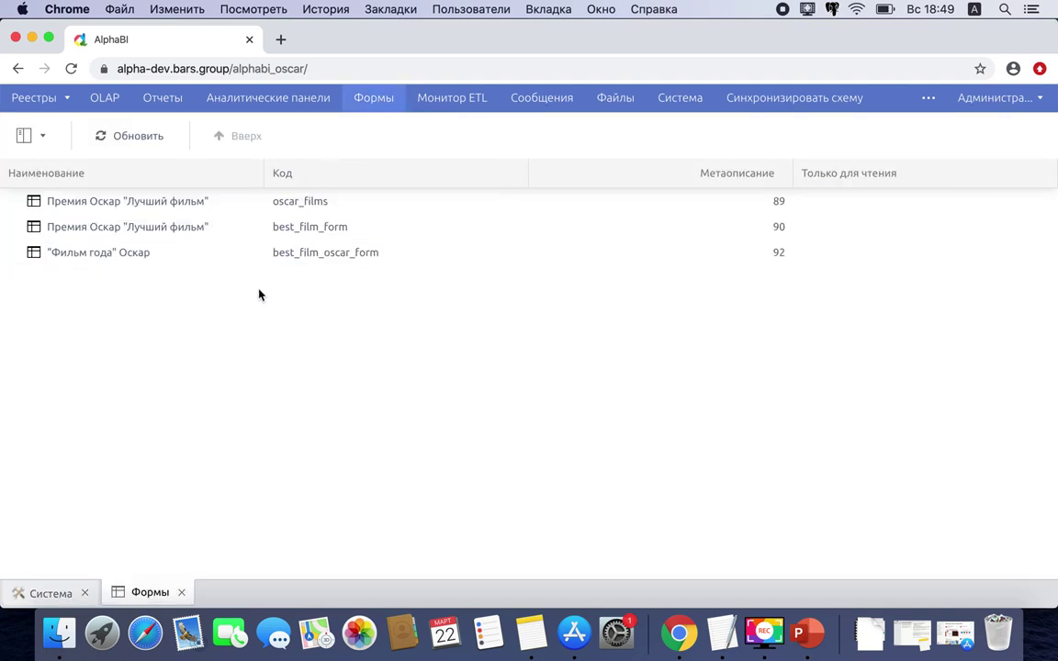
double_click(296, 227)
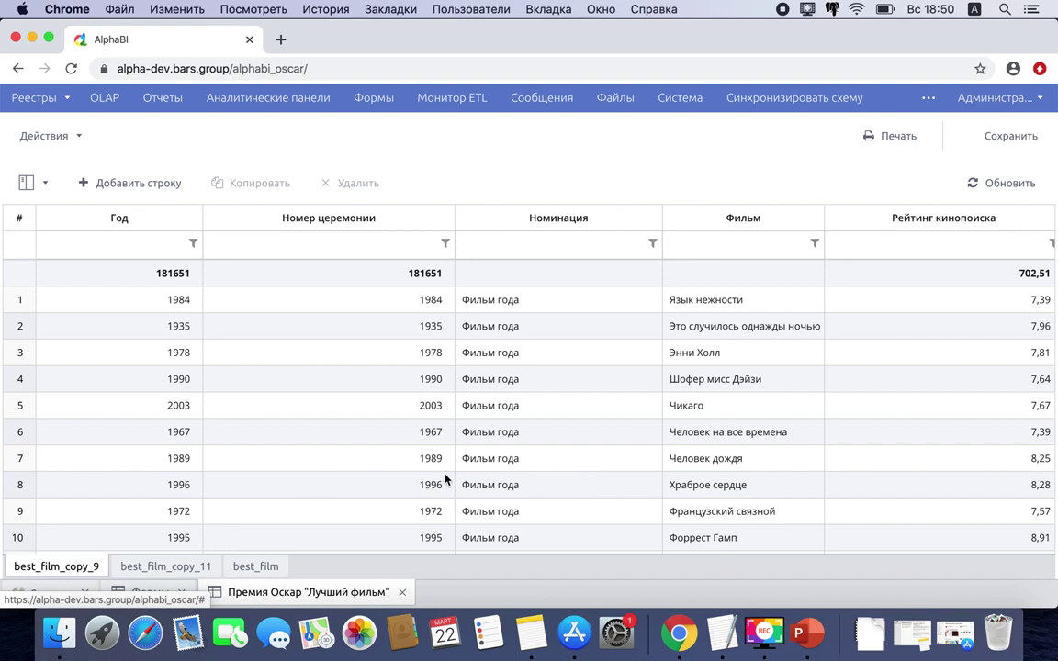
scroll(554, 453, right, 10)
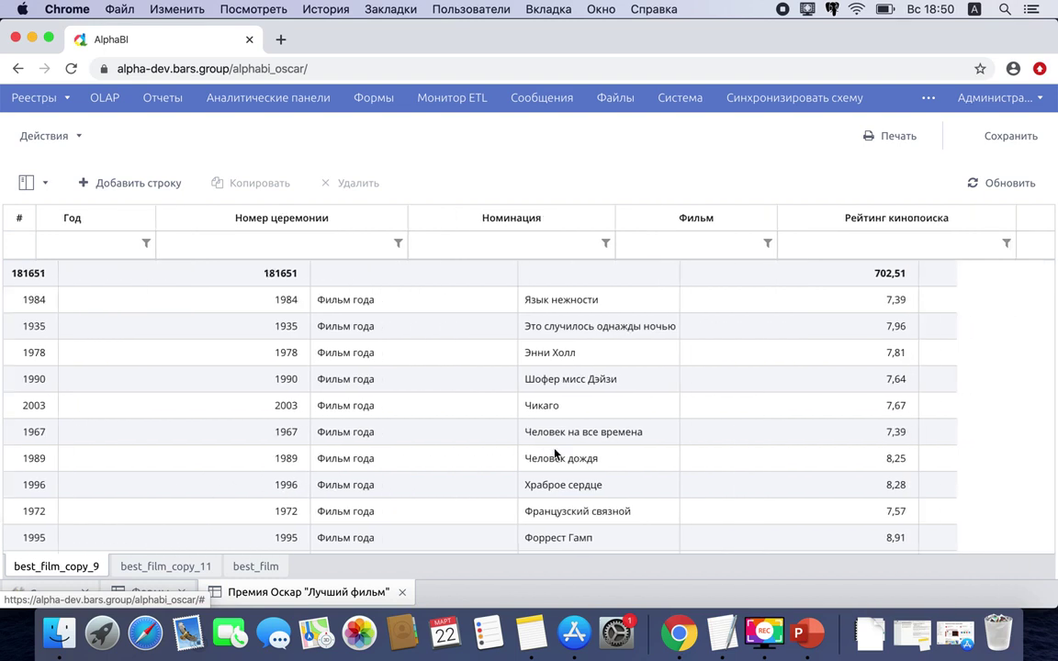
scroll(554, 453, right, 10)
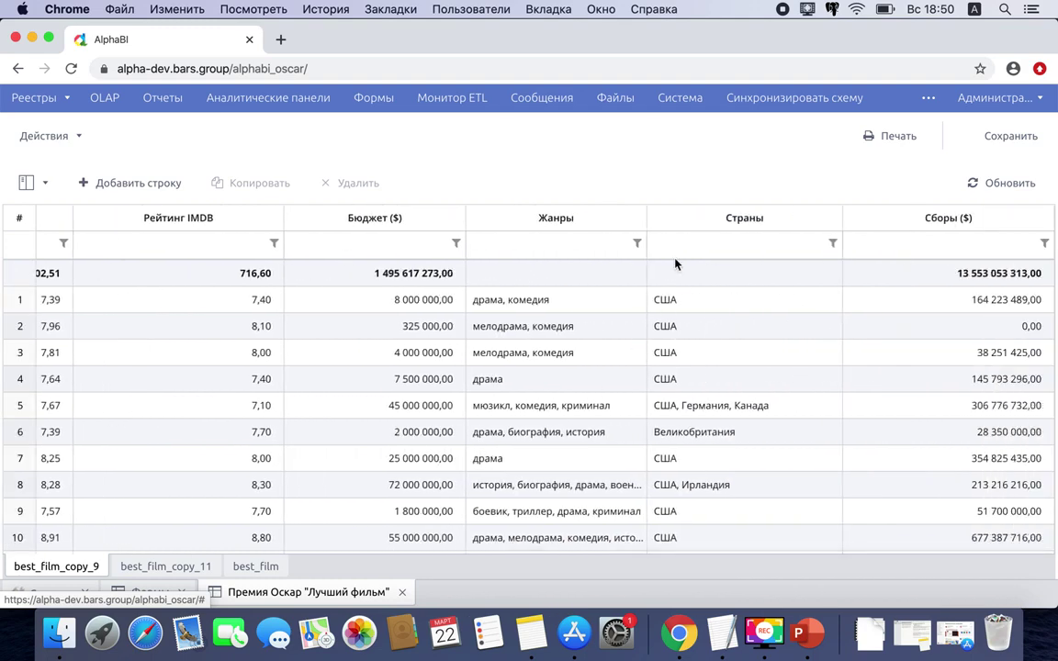
Step: Keep the site open when prompted to close it and filter the Год column to the interval from 2015 to 2020
scroll(256, 381, left, 2)
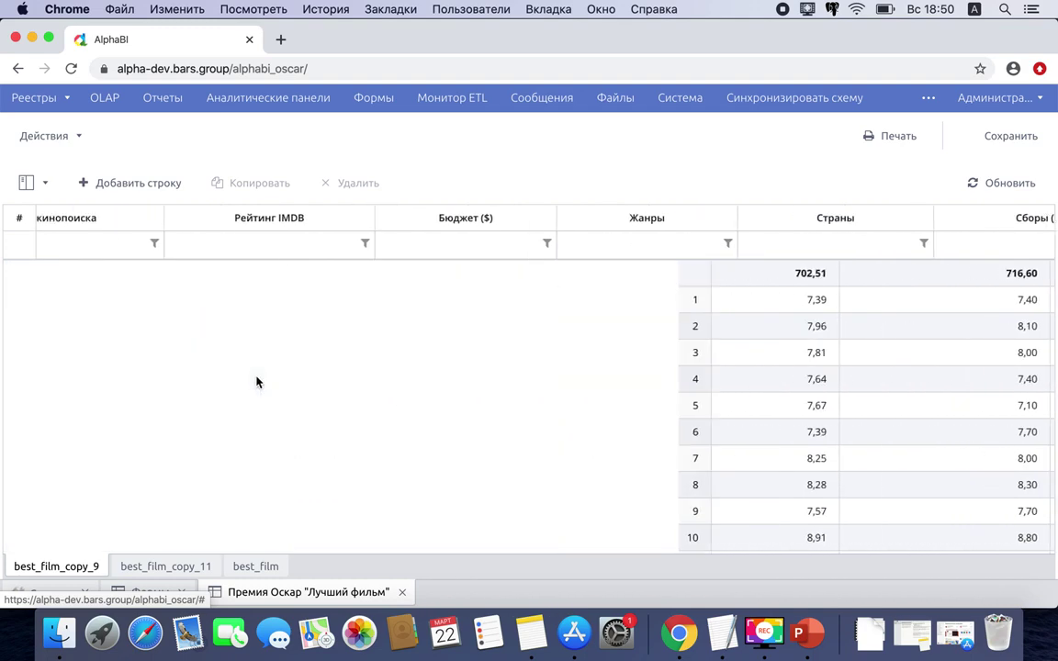
scroll(256, 381, left, 10)
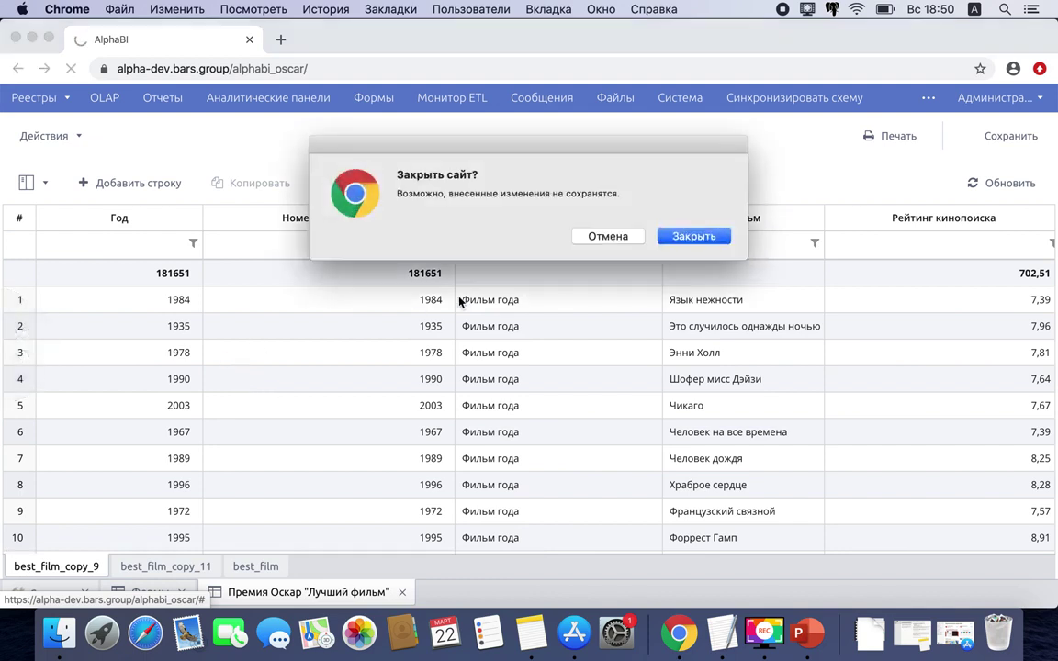
click(607, 236)
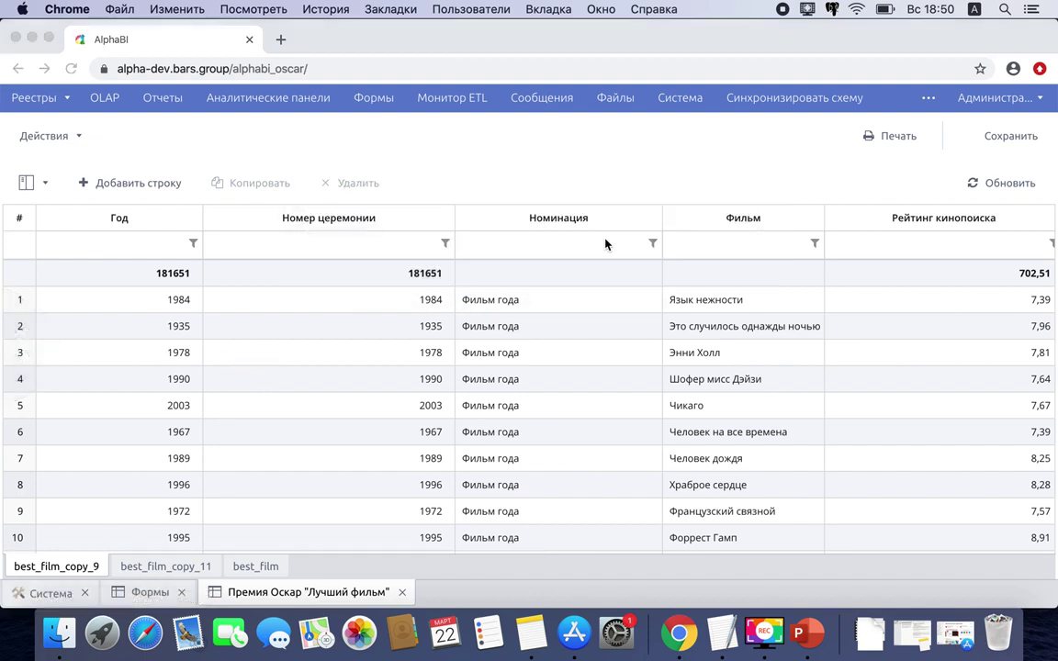
click(193, 243)
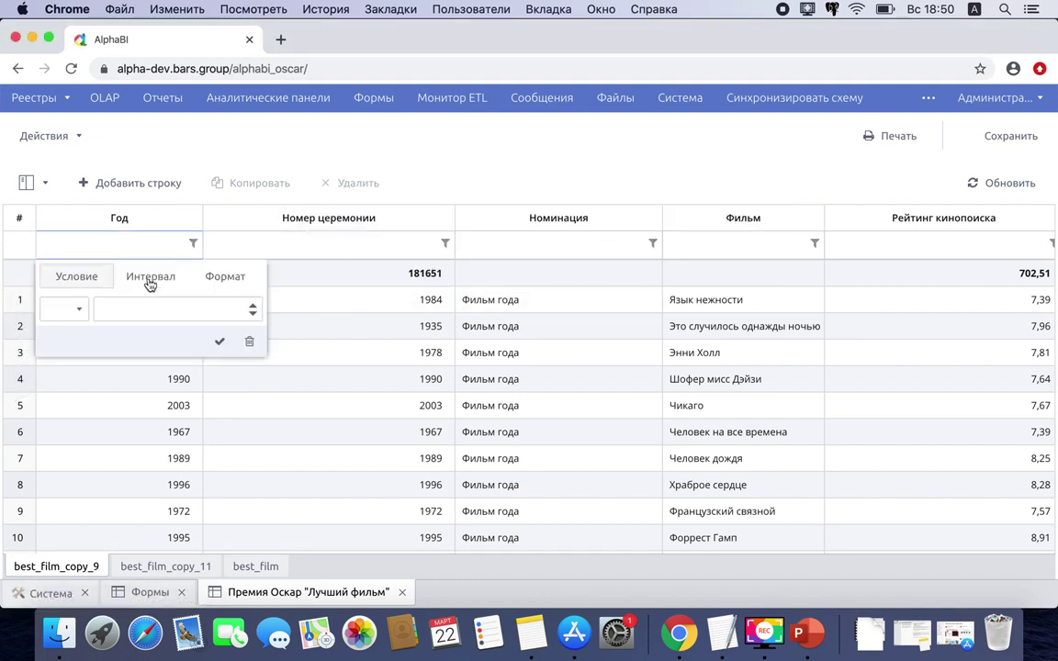
click(150, 281)
click(111, 306)
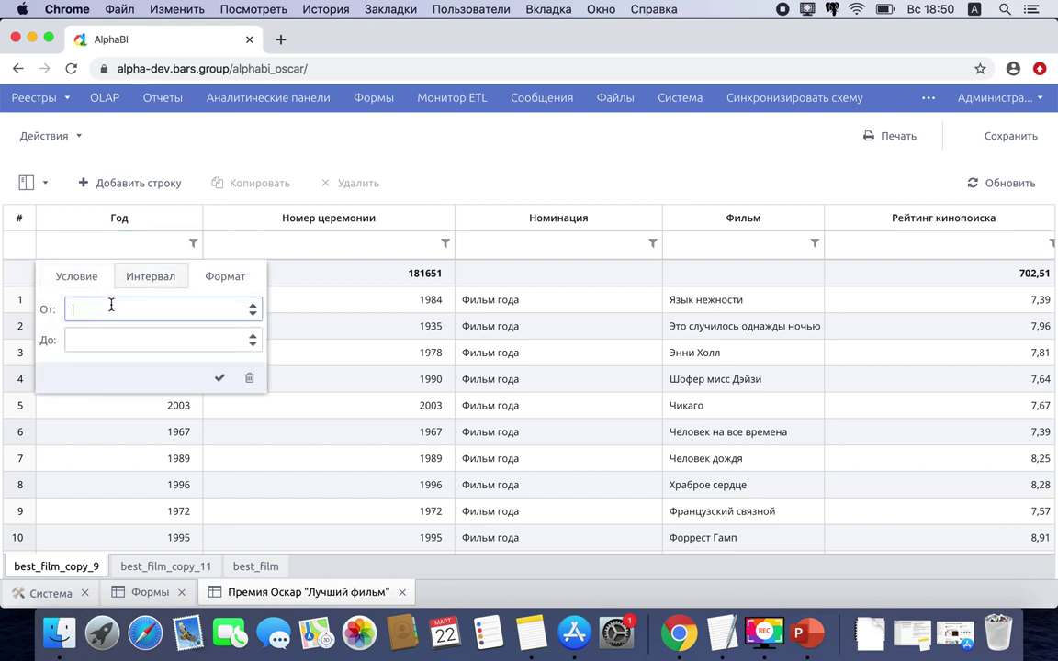
text(2015)
click(107, 342)
text(20)
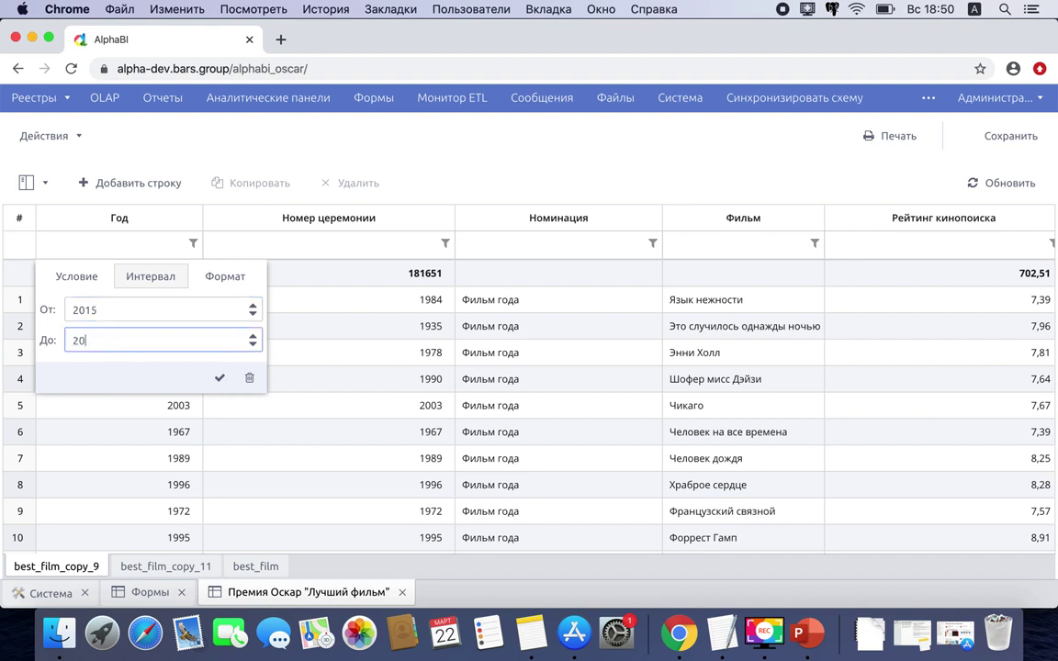
click(218, 379)
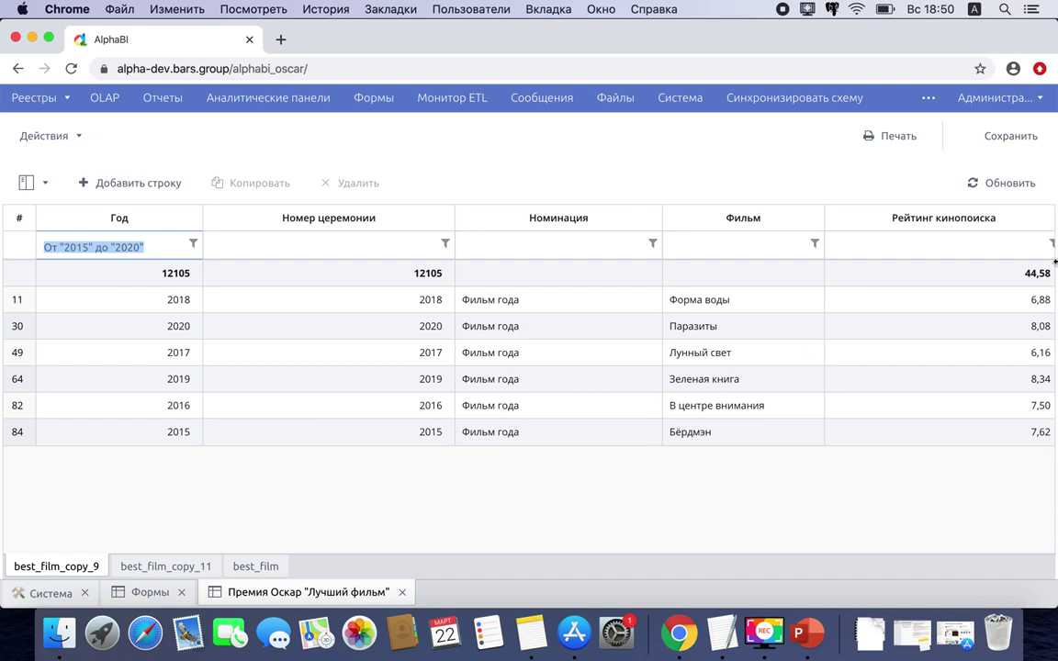
Step: Set both the overall and the group totals of the Рейтинг кинопоиска column to Среднее and apply the settings
click(1052, 220)
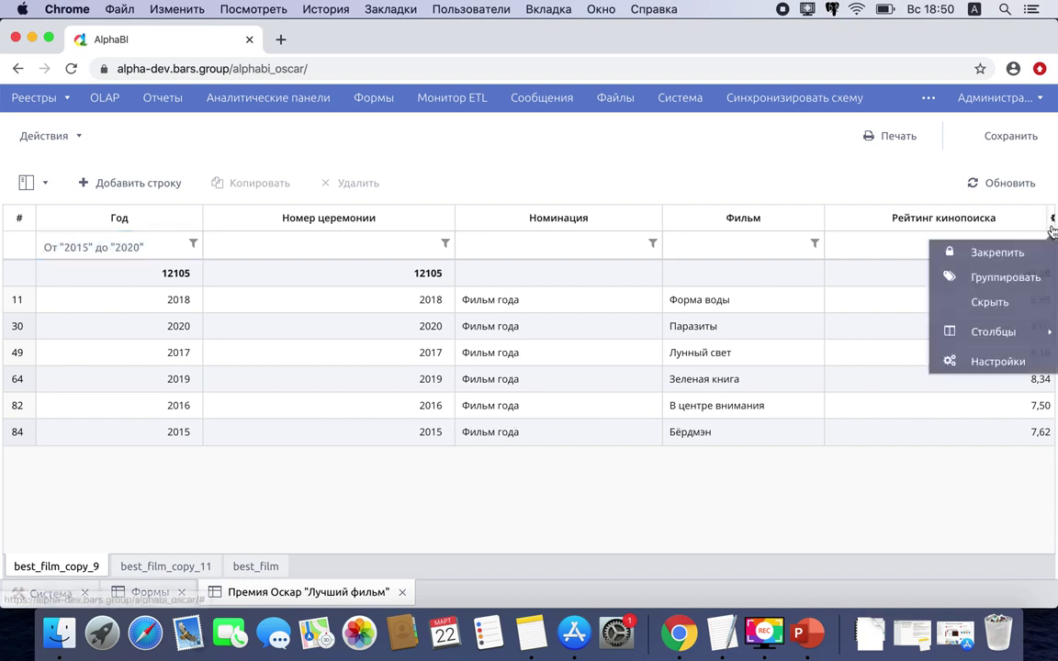
click(978, 362)
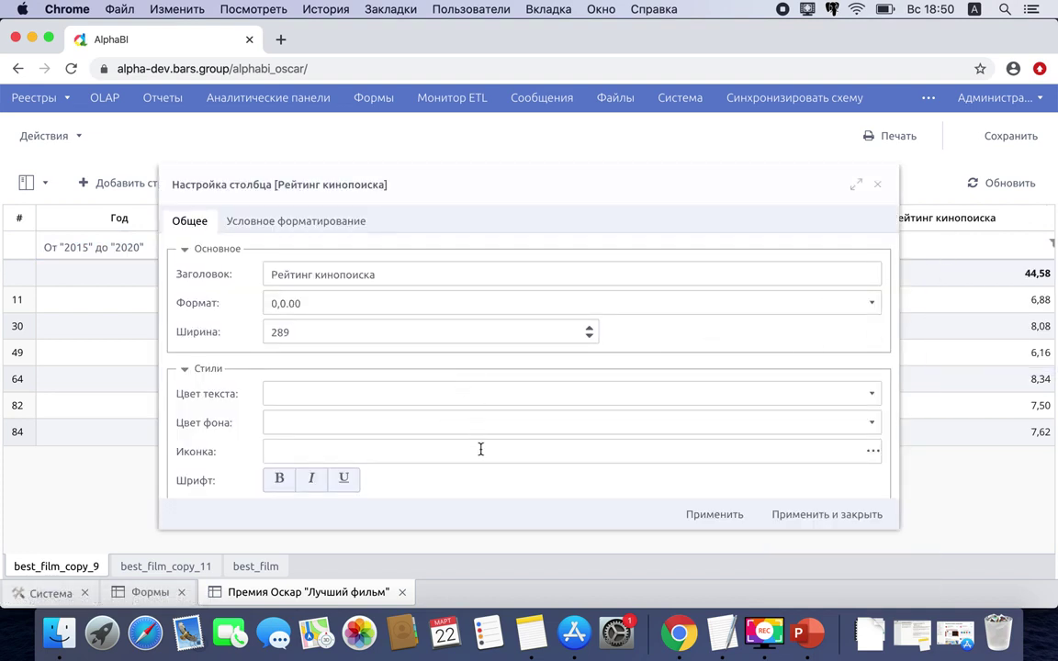
scroll(479, 448, down, 3)
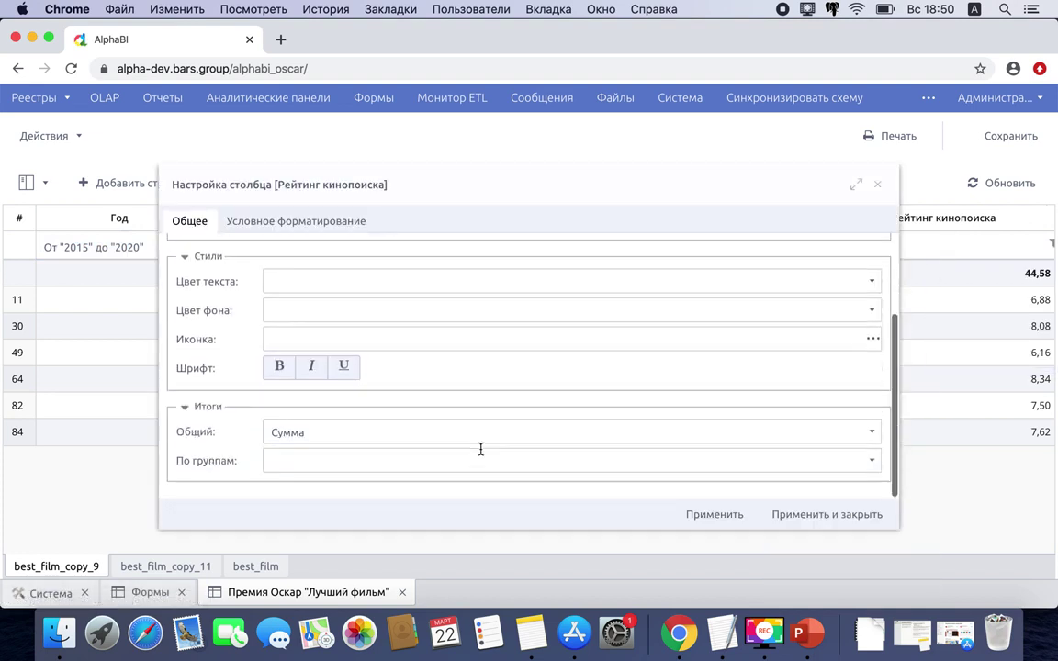
click(873, 432)
click(457, 496)
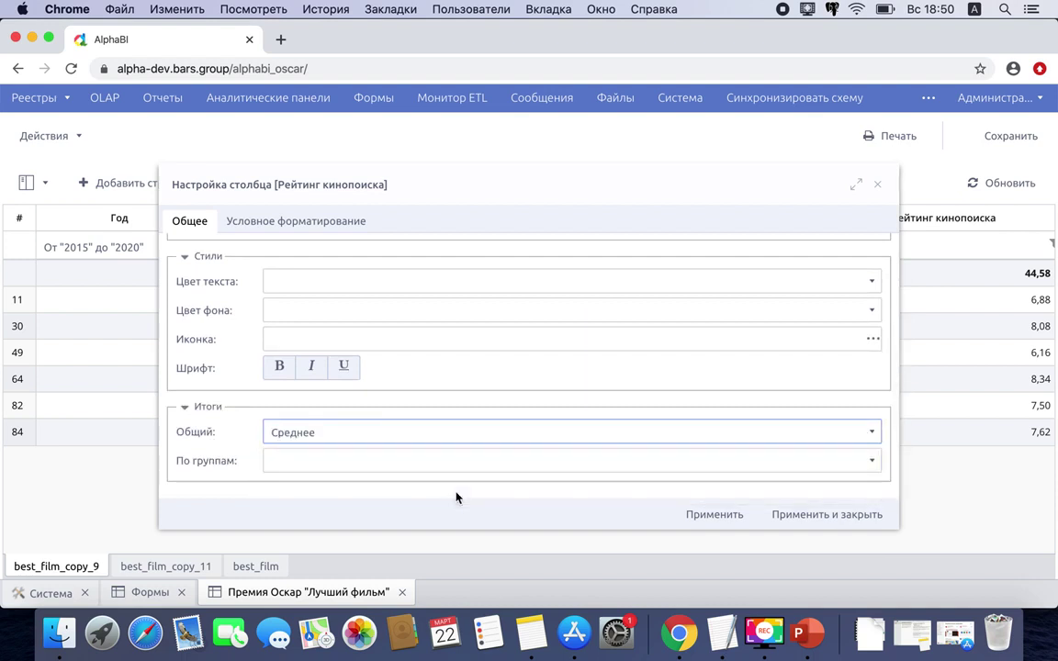
click(869, 469)
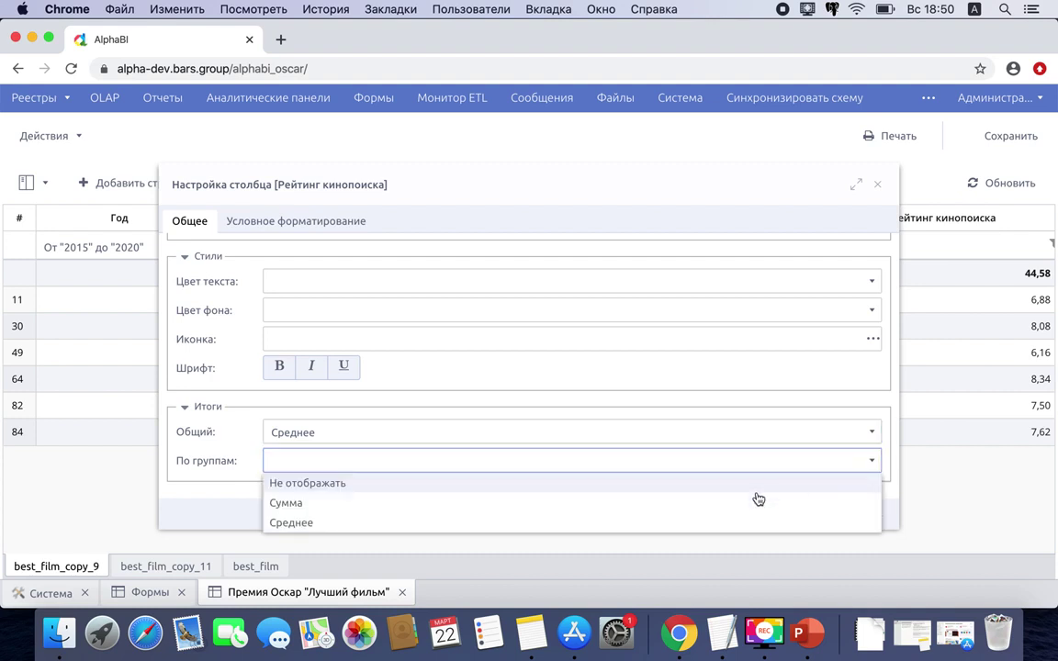
click(645, 522)
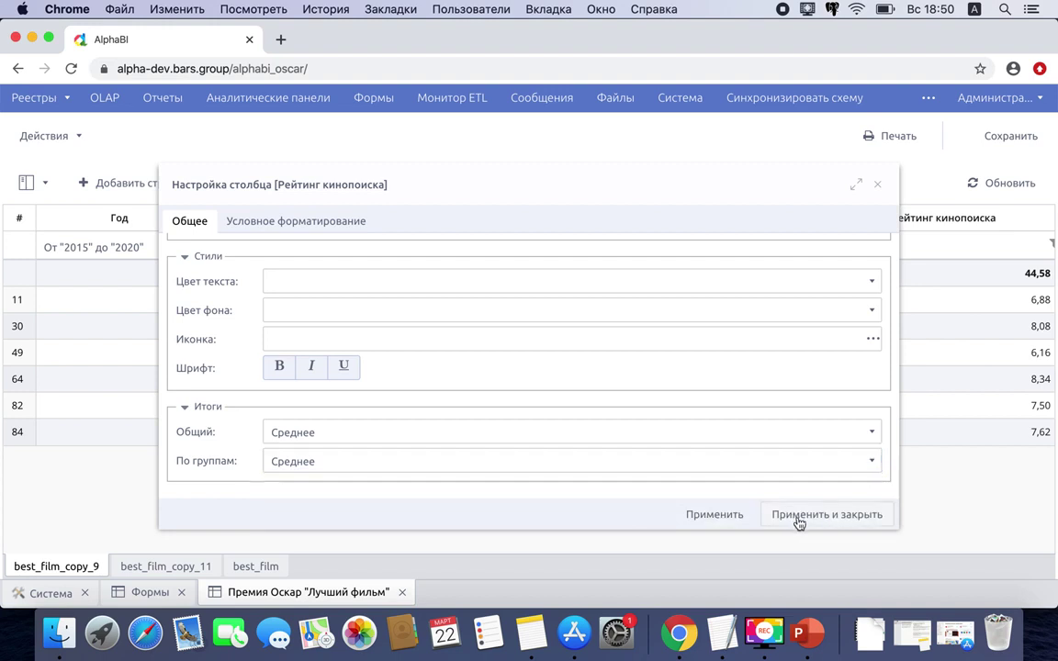
click(798, 521)
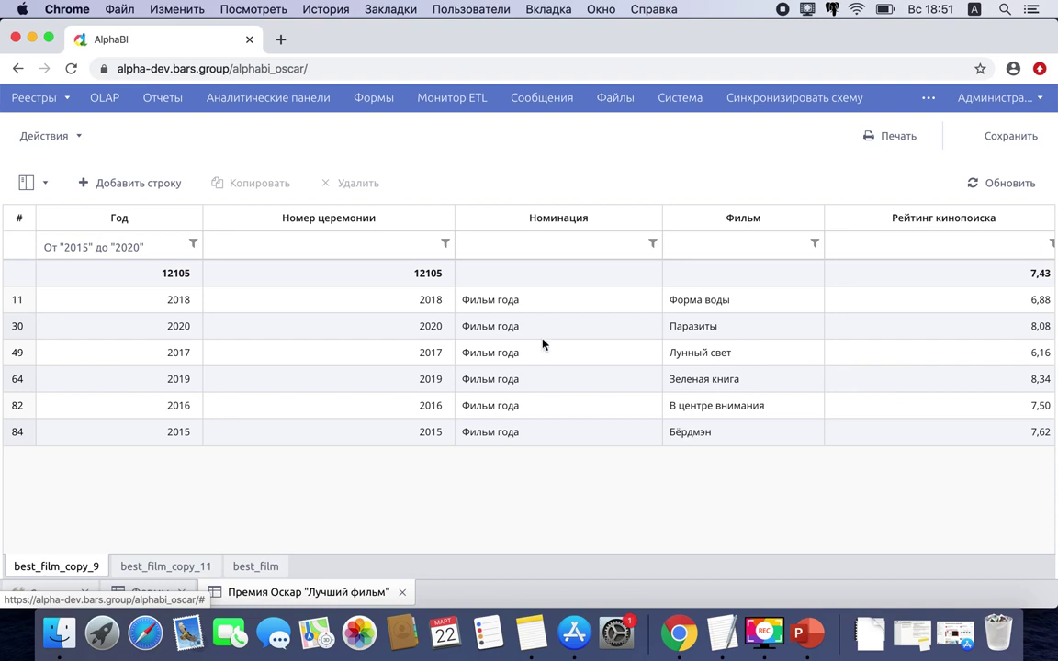
Step: Group the form's rows by the Страны column and review the films and ratings in each country group
scroll(774, 356, right, 15)
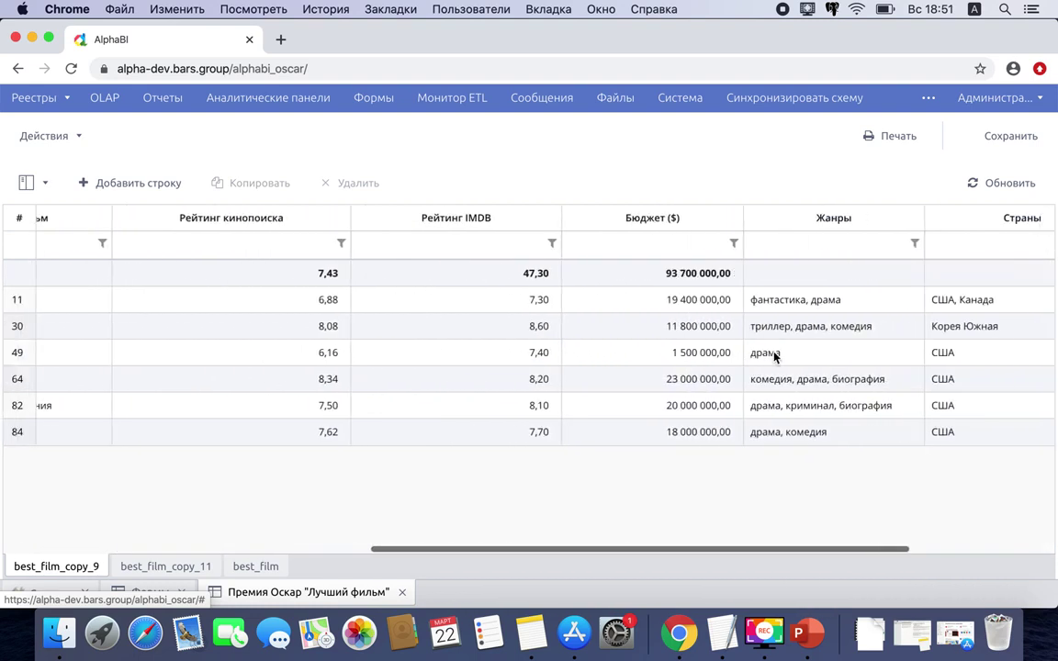
scroll(968, 328, right, 5)
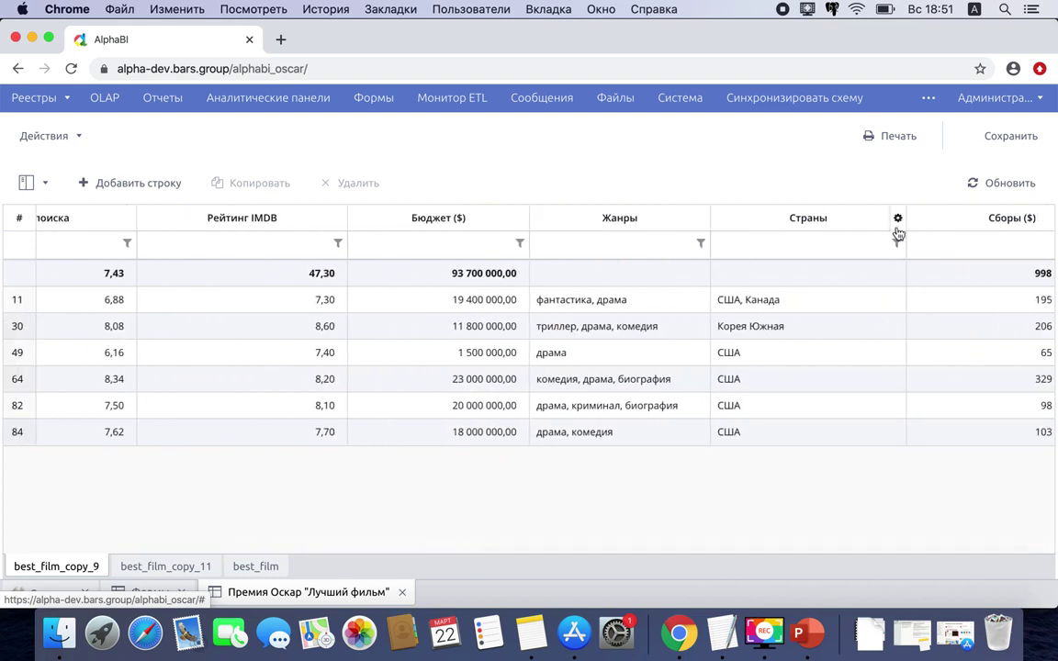
click(898, 220)
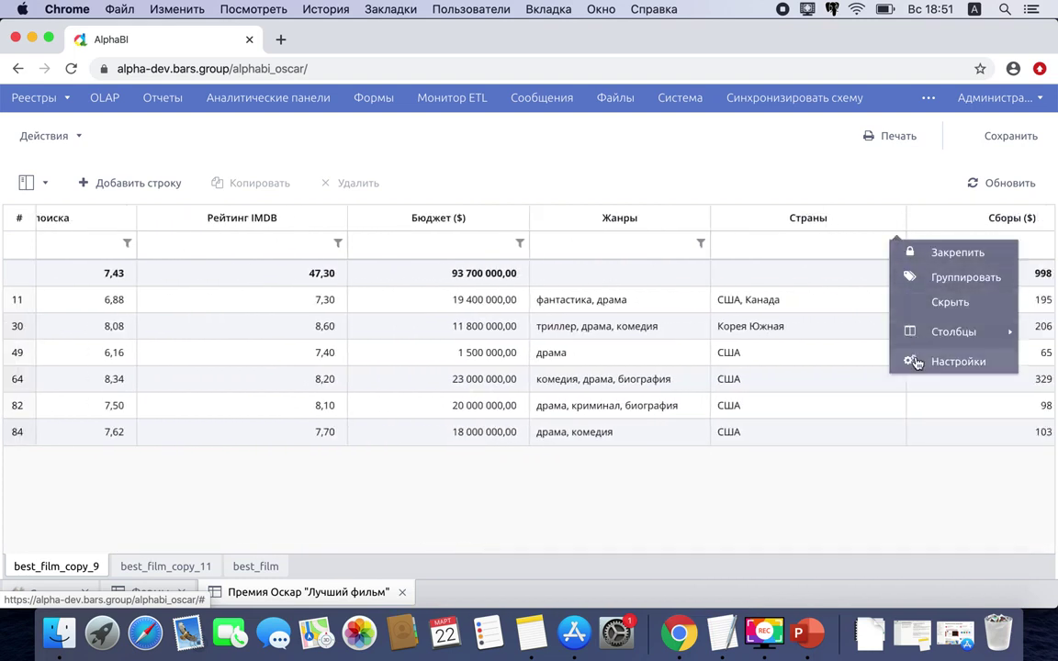
click(932, 278)
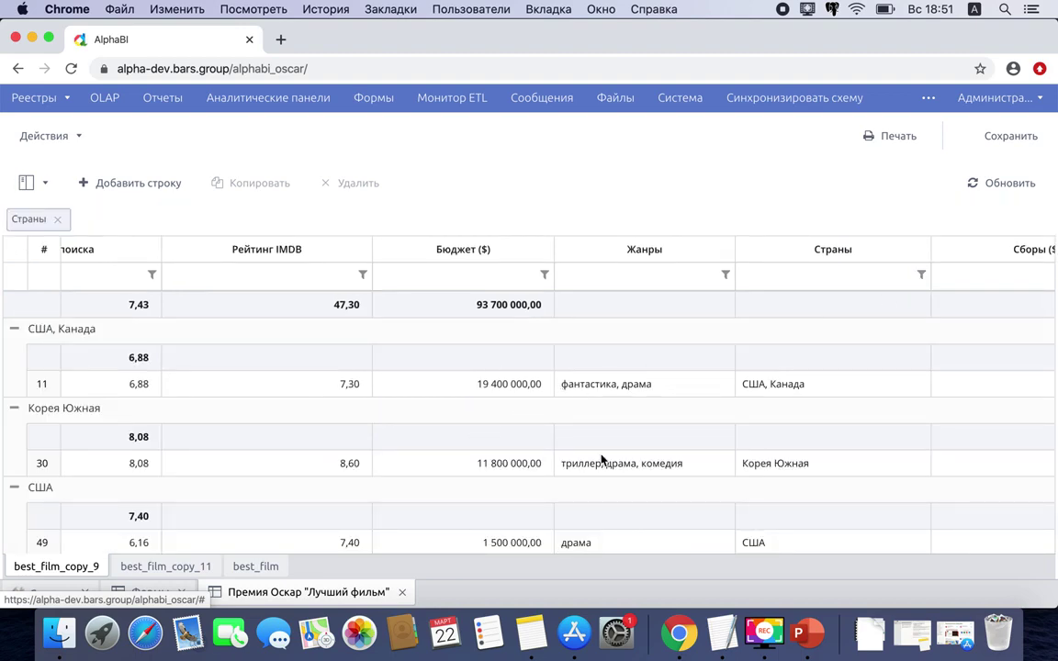
scroll(564, 422, down, 3)
scroll(230, 453, left, 5)
scroll(229, 453, left, 5)
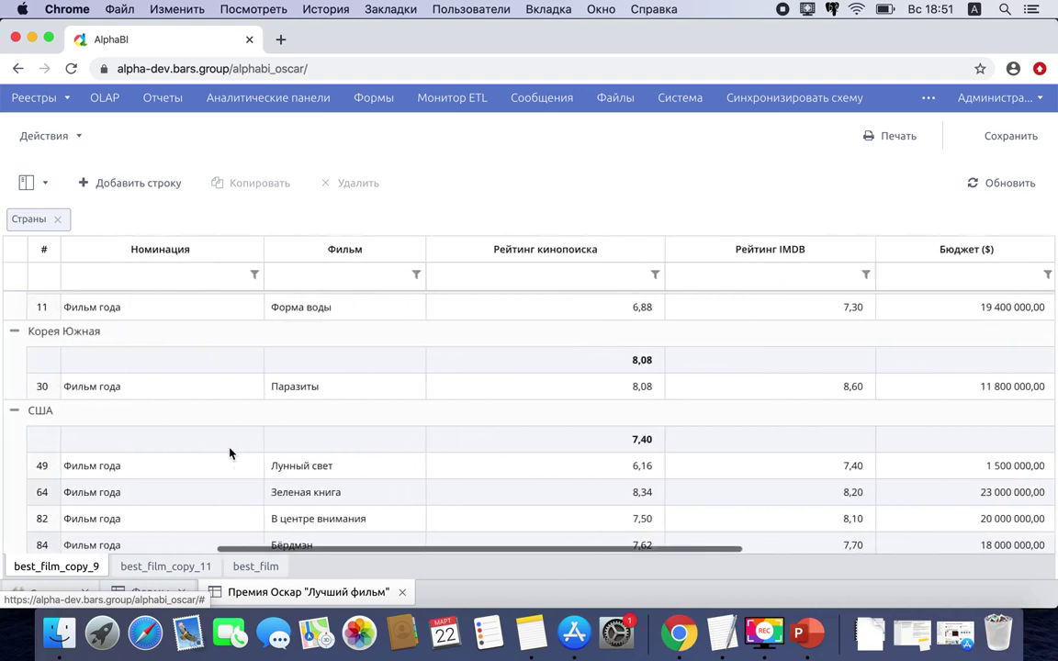
scroll(229, 454, left, 3)
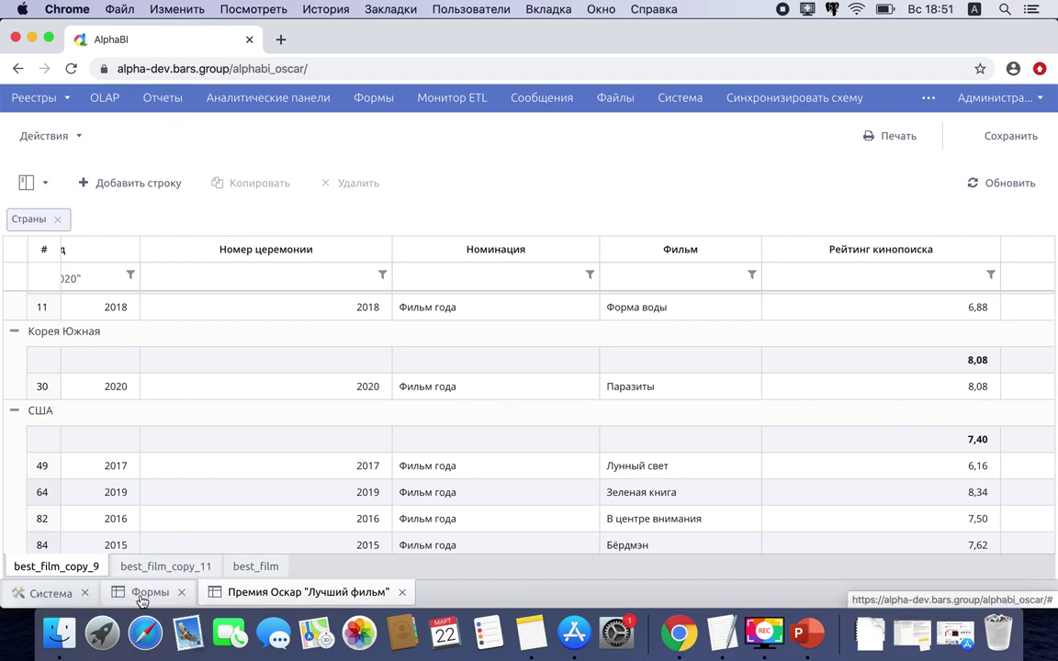
Step: Open the oscar_films form from the forms registry and review its columns through Сборы ($)
click(142, 594)
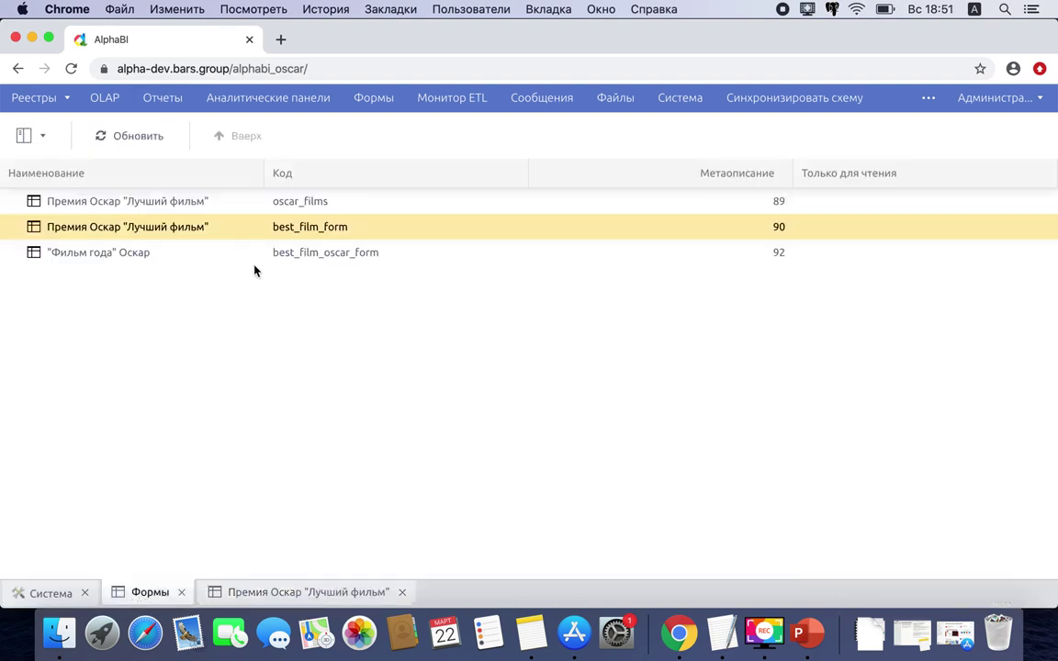
click(254, 209)
double_click(254, 210)
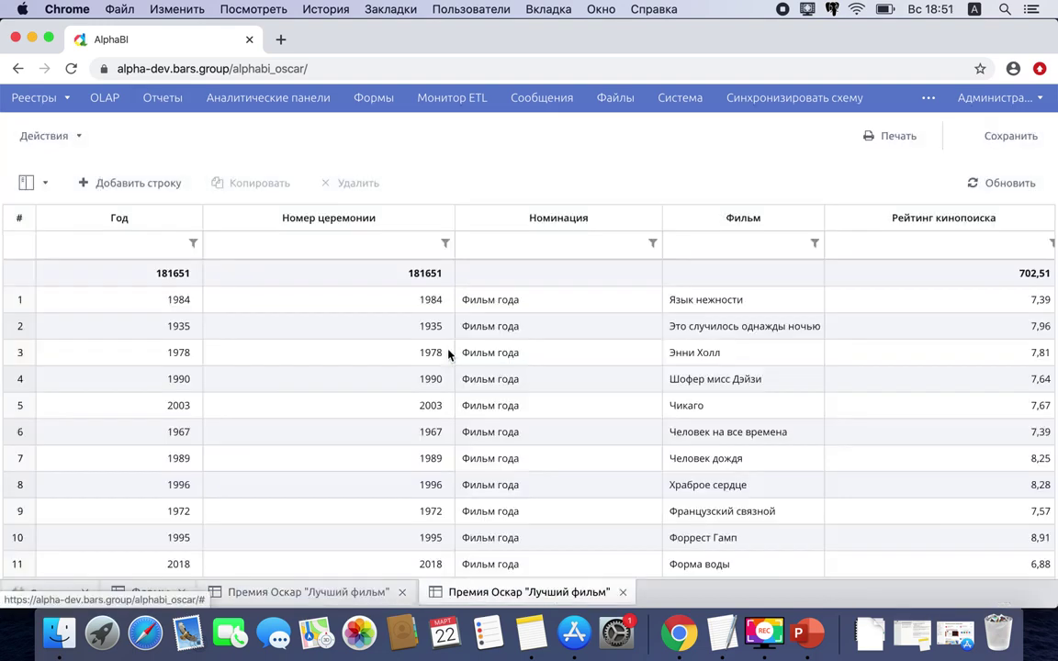
scroll(599, 423, right, 10)
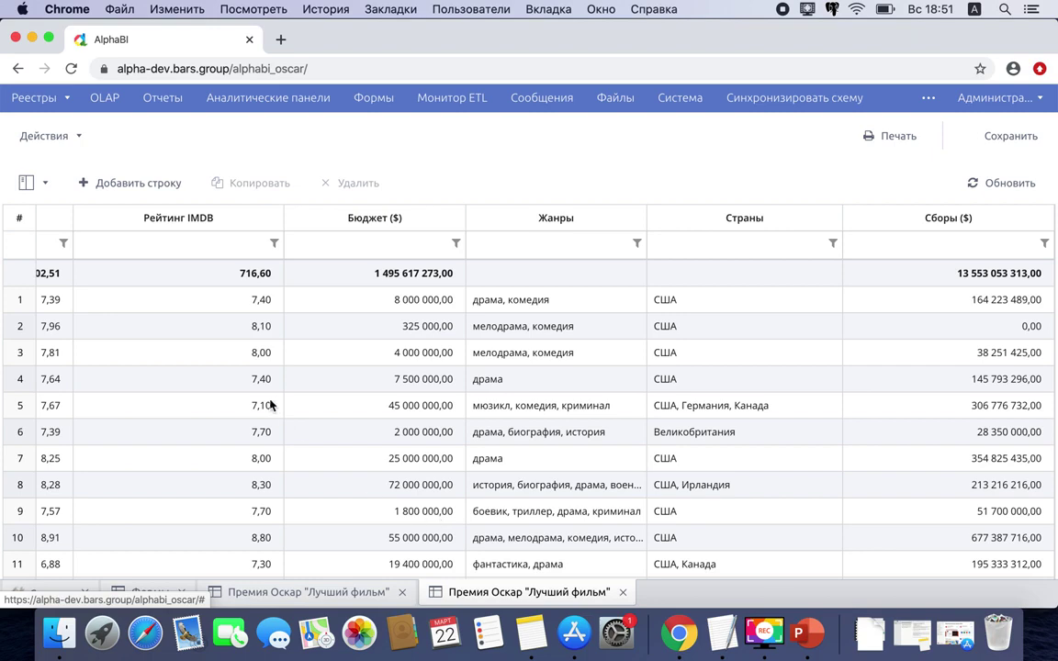
Step: Create a new report from the Отчеты registry and add an OLAP element in cell D6
click(173, 109)
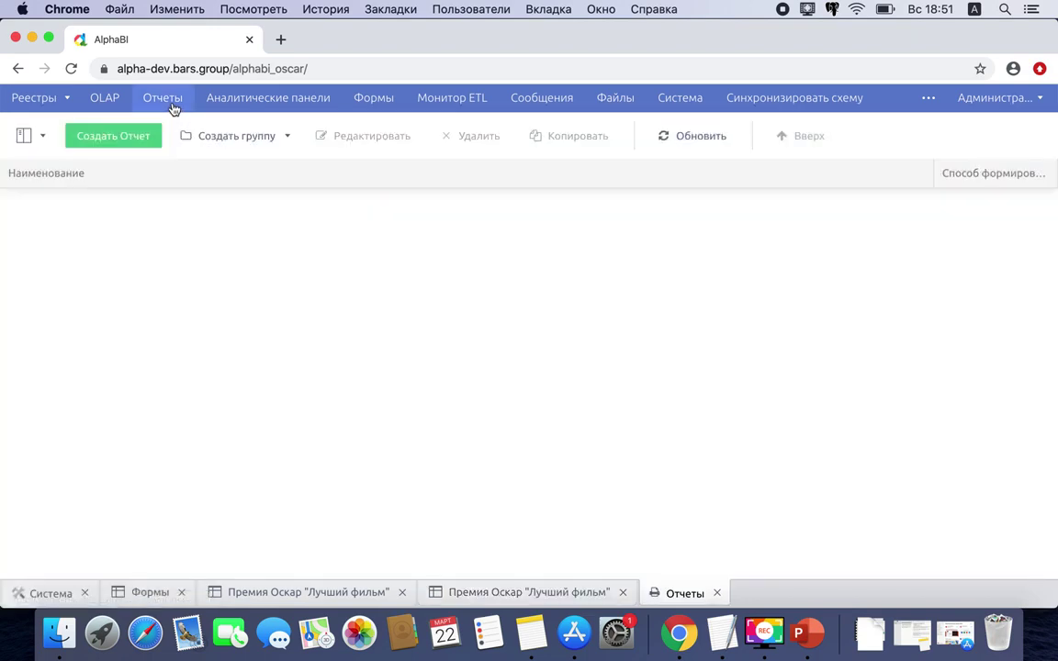
click(139, 138)
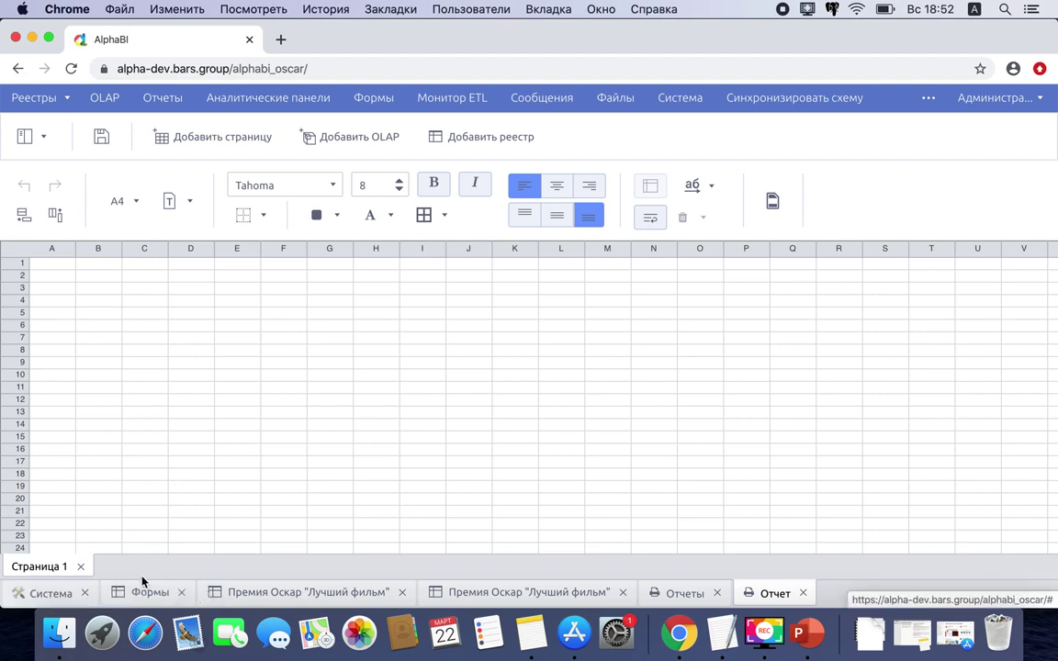
click(188, 319)
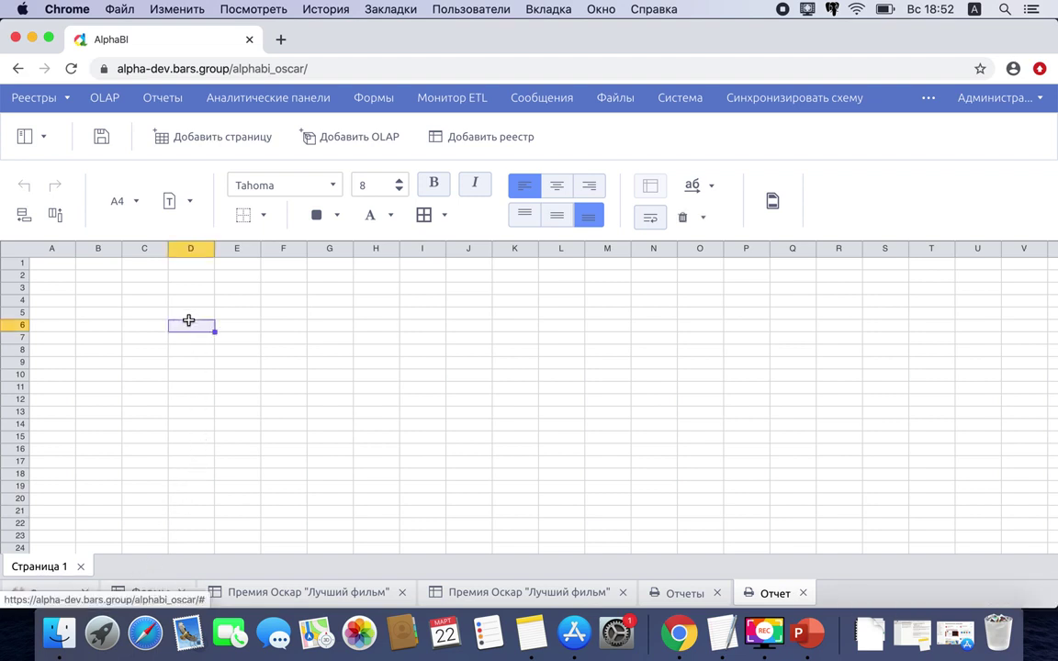
click(342, 140)
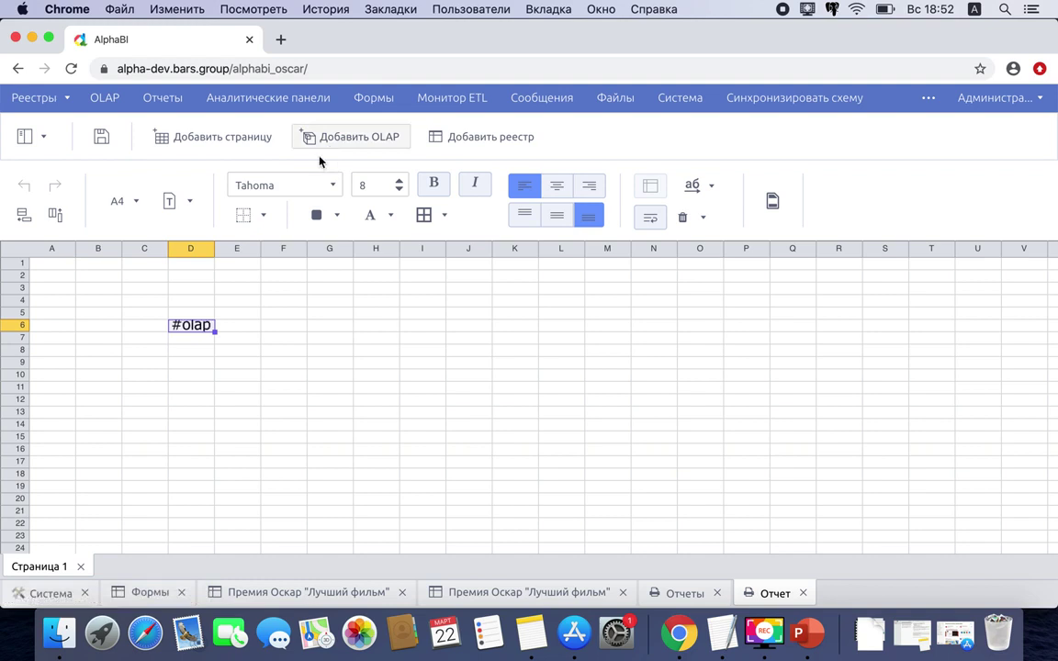
Step: Base the OLAP element in D6 on the Фильм года_Жанры cube and add the Количество фильмов measure to Значения
click(202, 325)
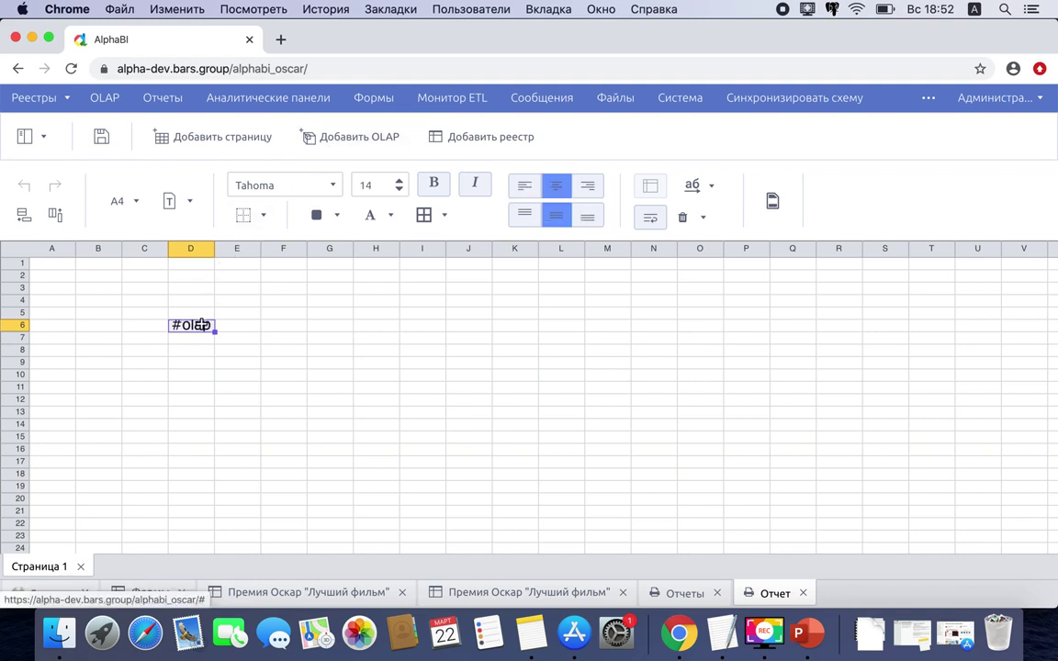
double_click(200, 325)
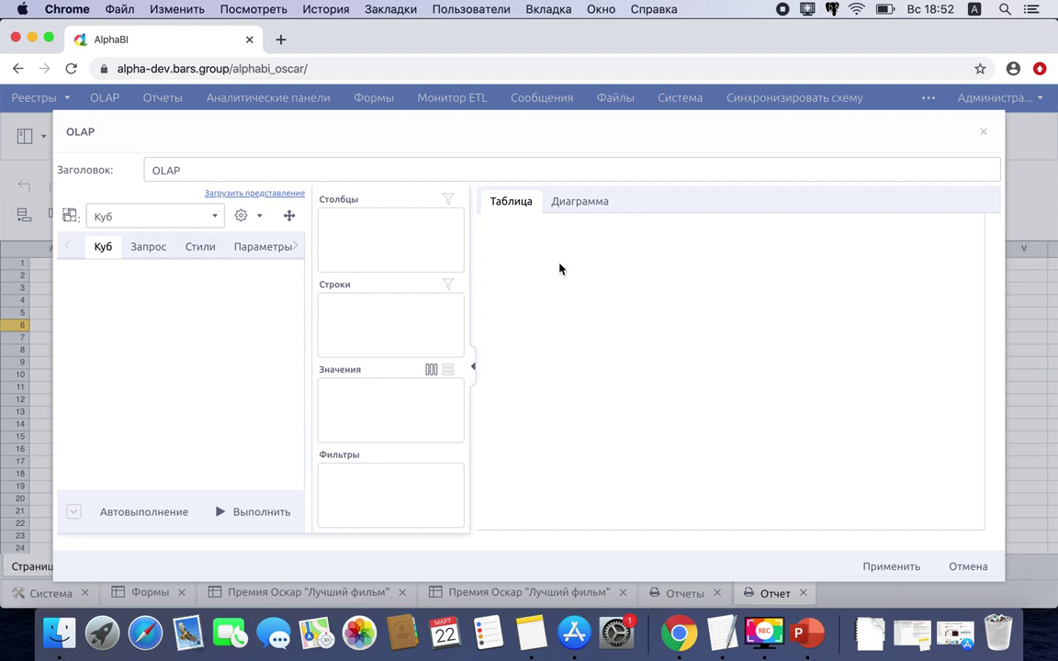
click(216, 221)
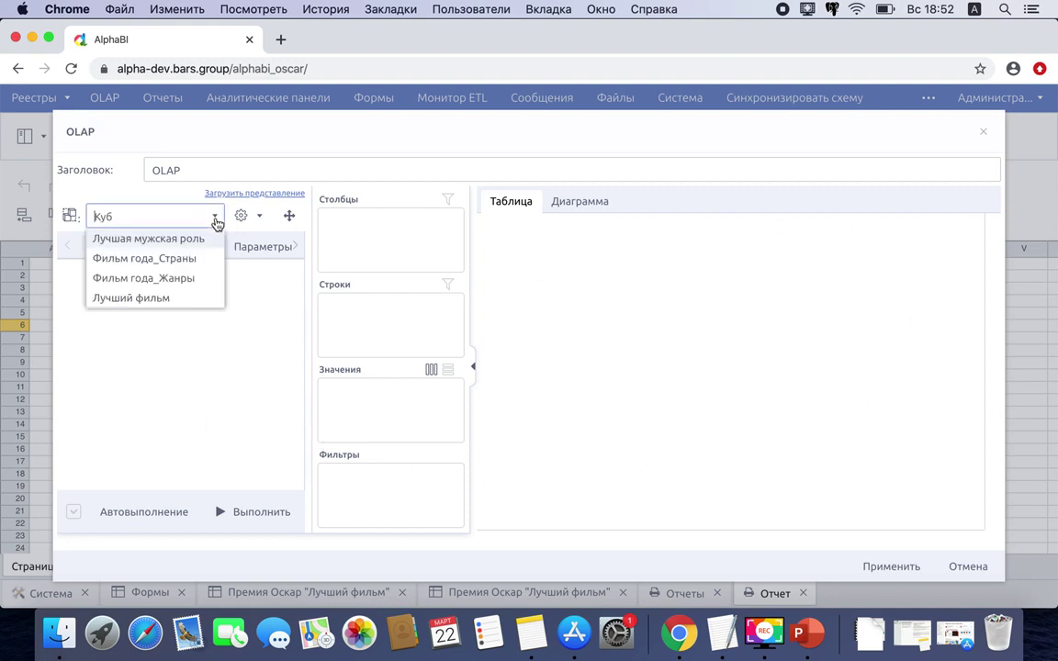
click(184, 282)
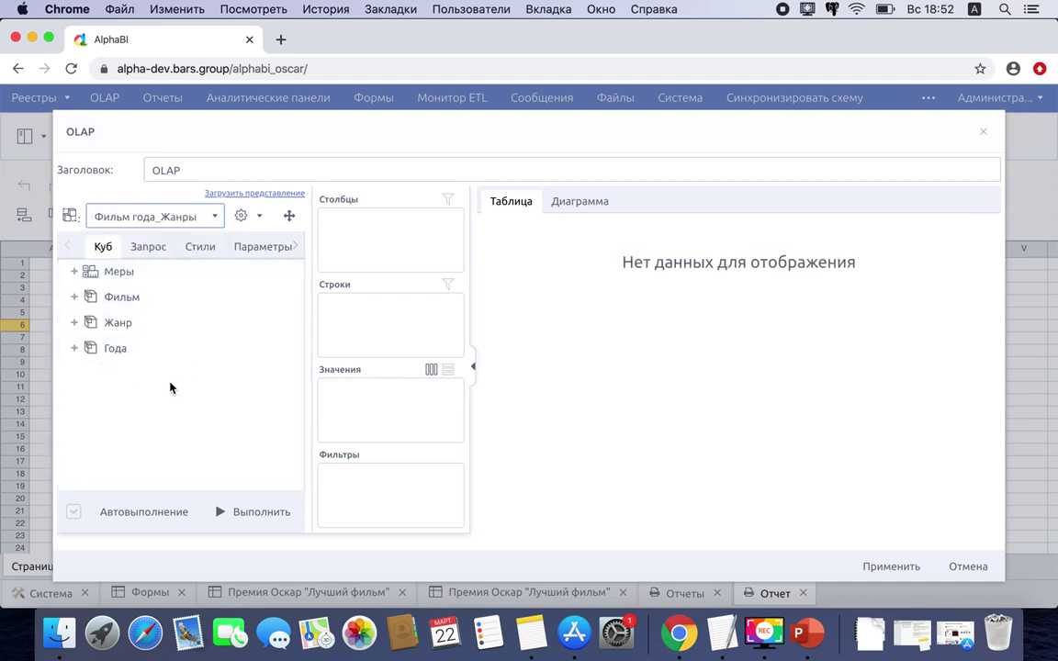
click(73, 273)
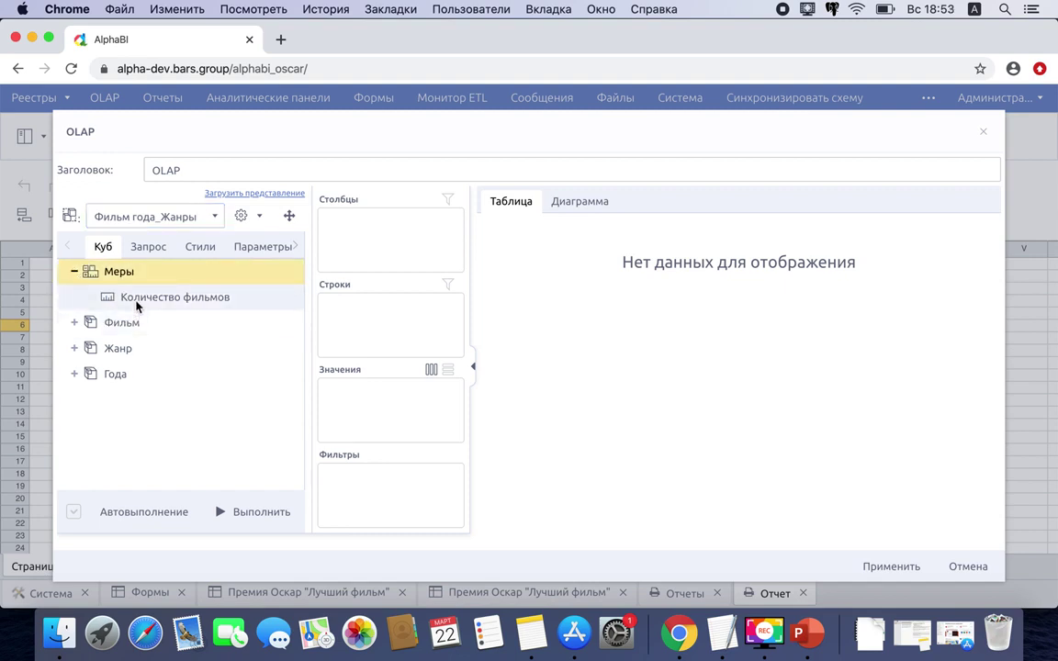
drag(137, 307, 330, 396)
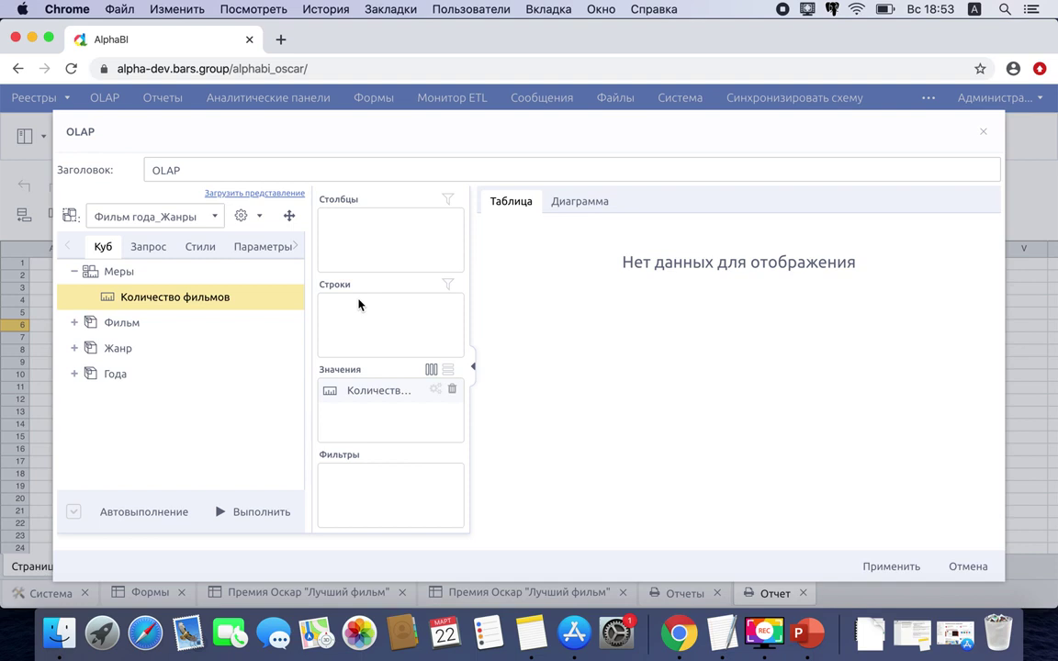
Step: Add the Фильм hierarchy to Строки and expand it in the preview table to list the individual films
click(74, 323)
drag(71, 349, 409, 336)
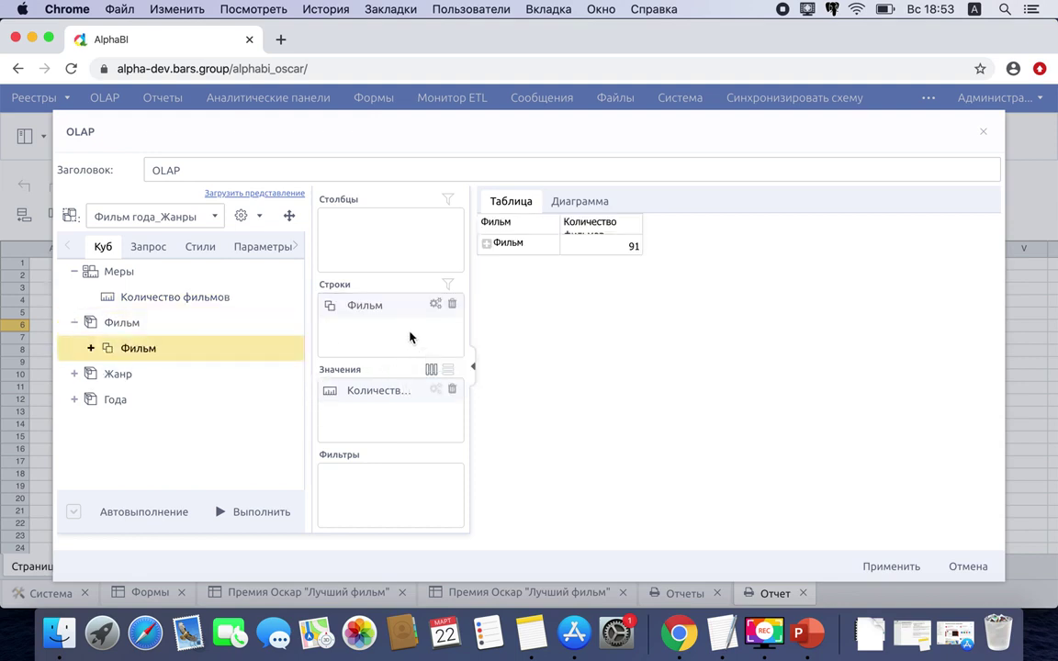
click(486, 245)
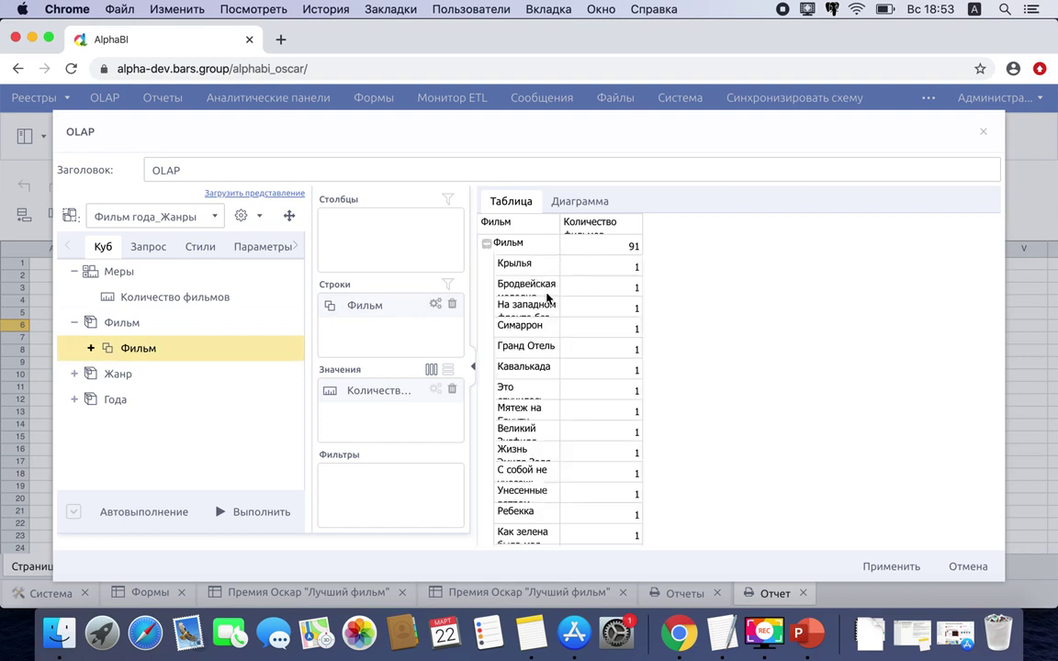
Step: Add the Жанр hierarchy above Фильм in Строки, expand the биография genre's films in the preview and hide empty rows
click(73, 374)
drag(111, 401, 347, 304)
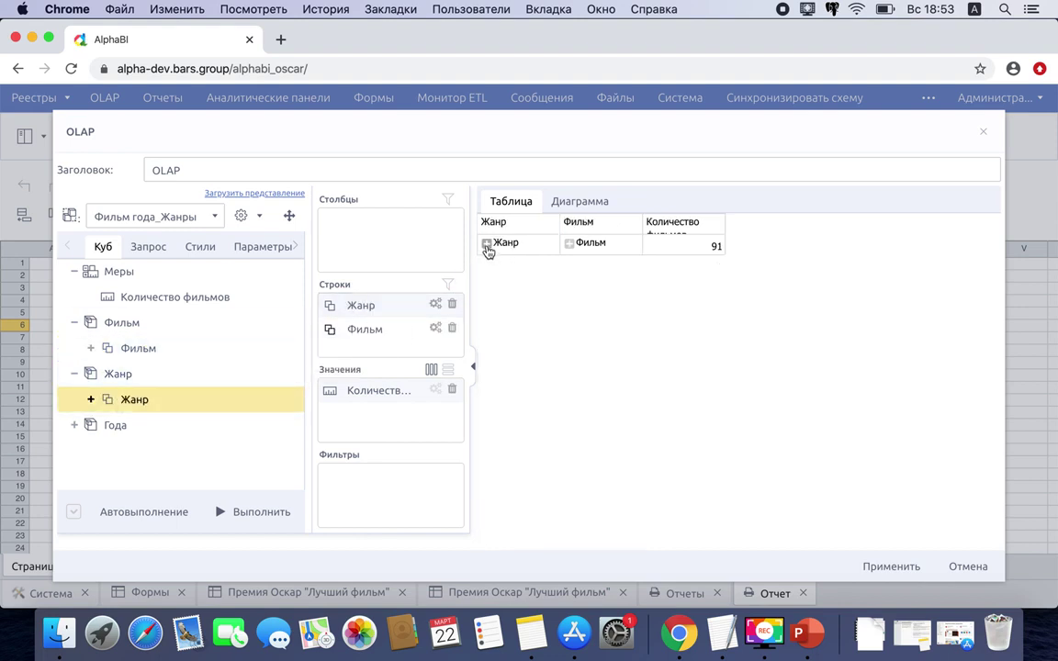
click(486, 244)
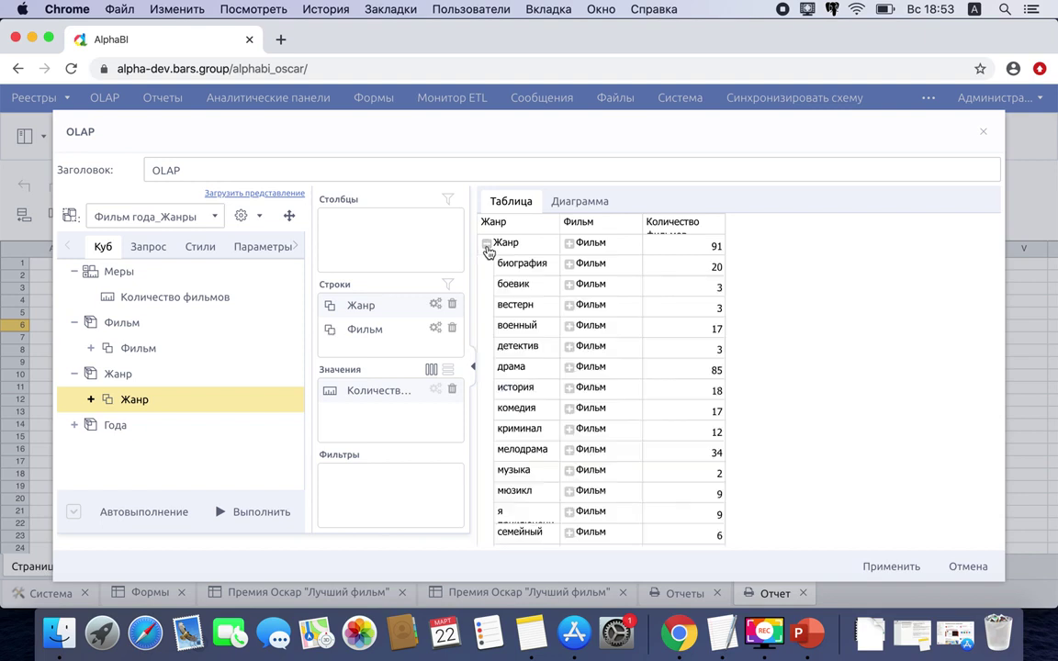
click(569, 265)
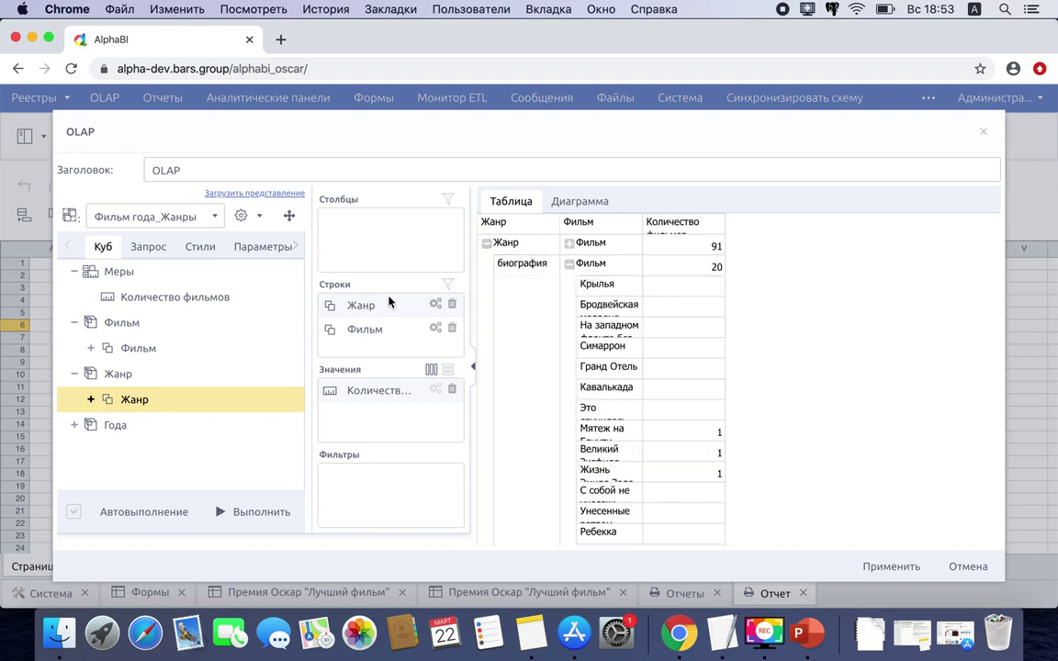
click(448, 284)
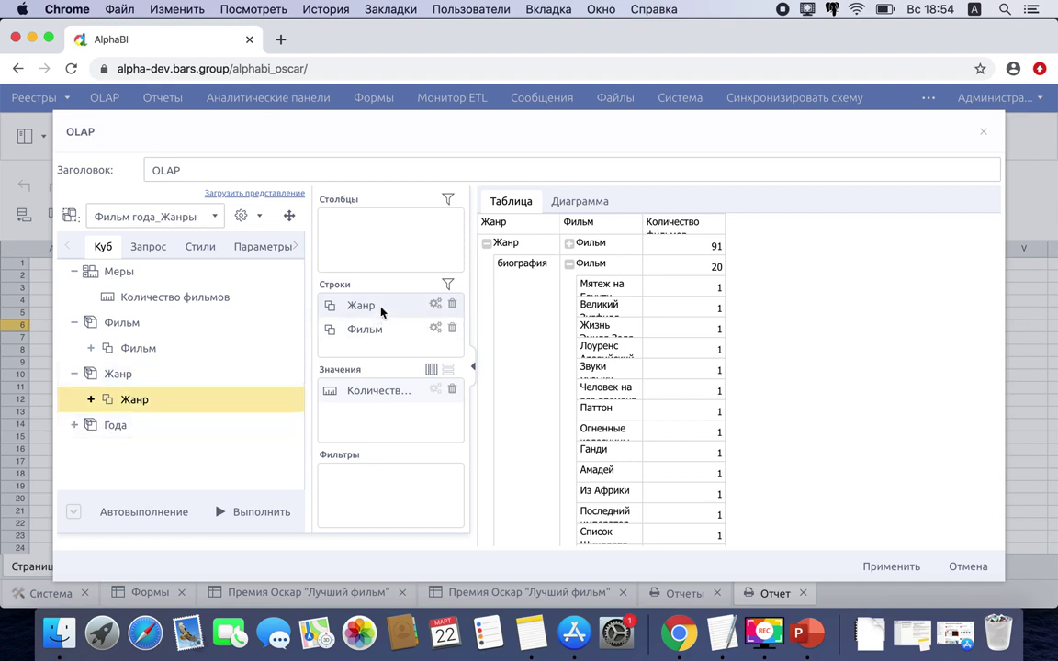
Step: Move the Жанр hierarchy from Строки to Столбцы and expand its genres in the preview table
drag(382, 310, 385, 223)
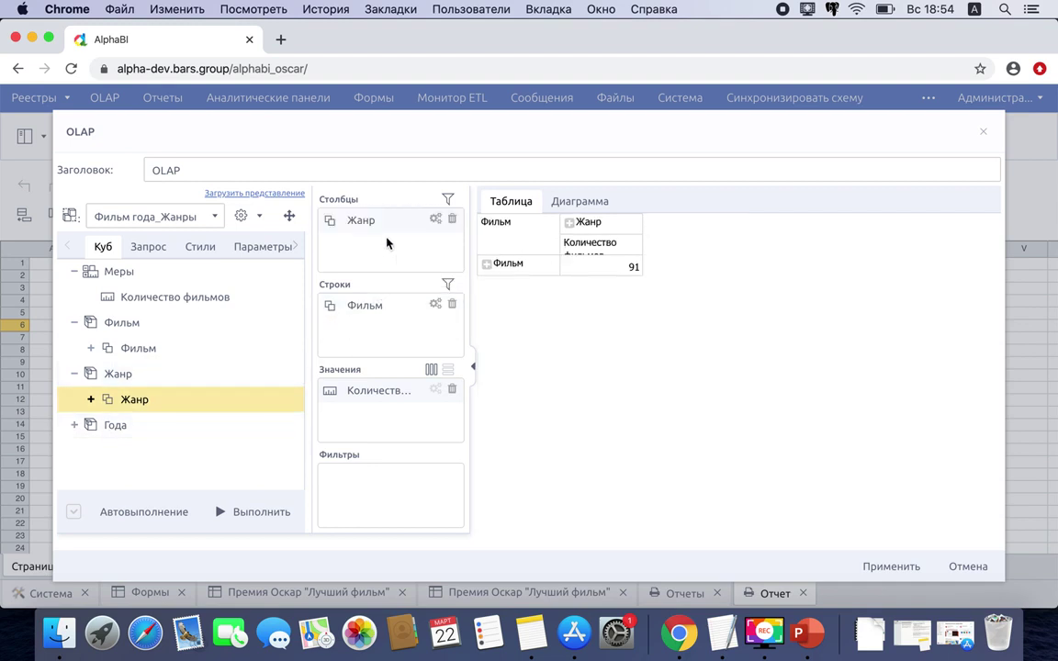
click(569, 222)
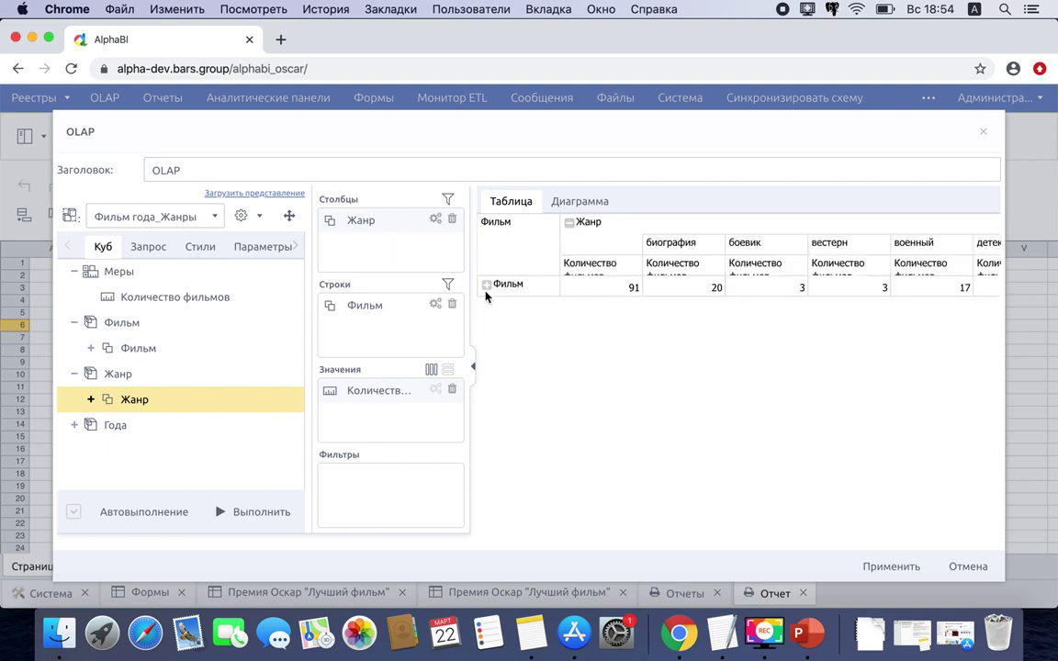
Step: Start a new calculated element in the OLAP query and name it eee
click(146, 246)
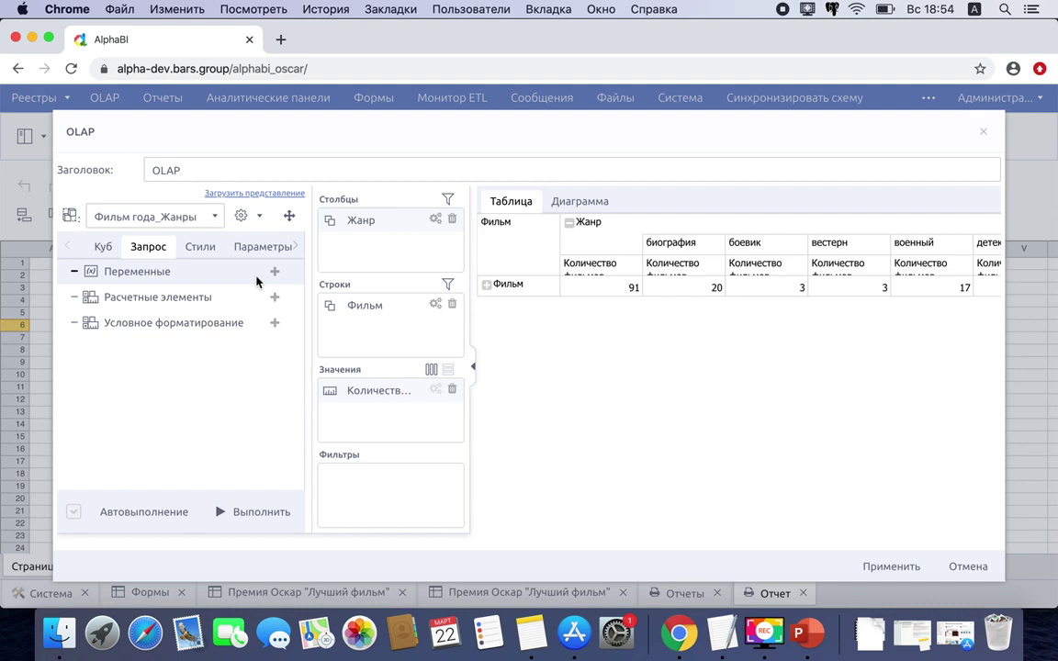
click(275, 296)
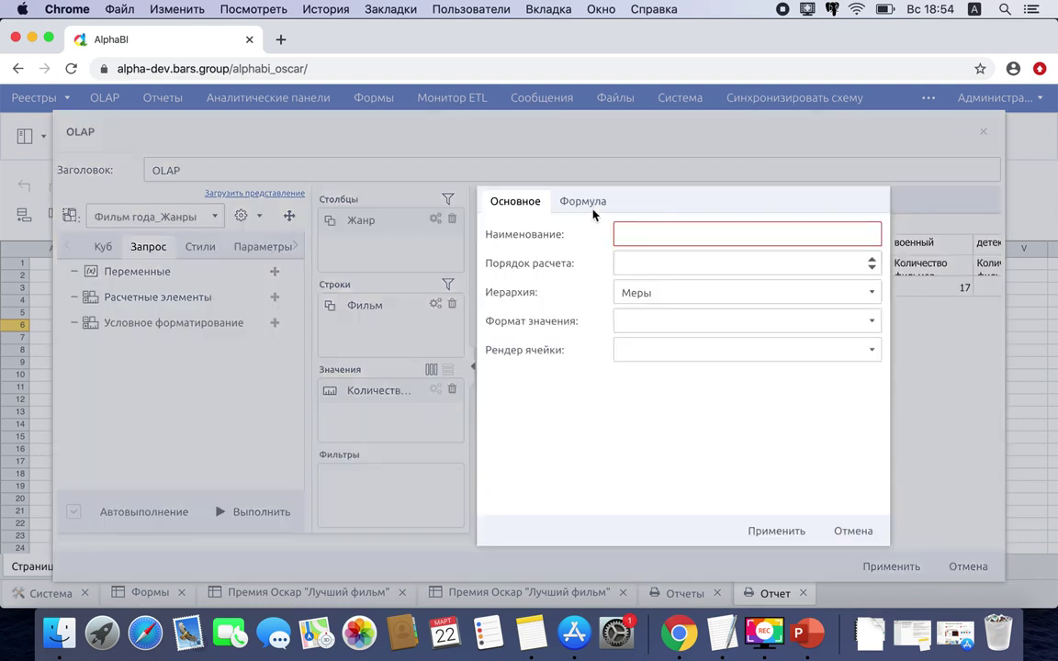
click(652, 233)
text(eee)
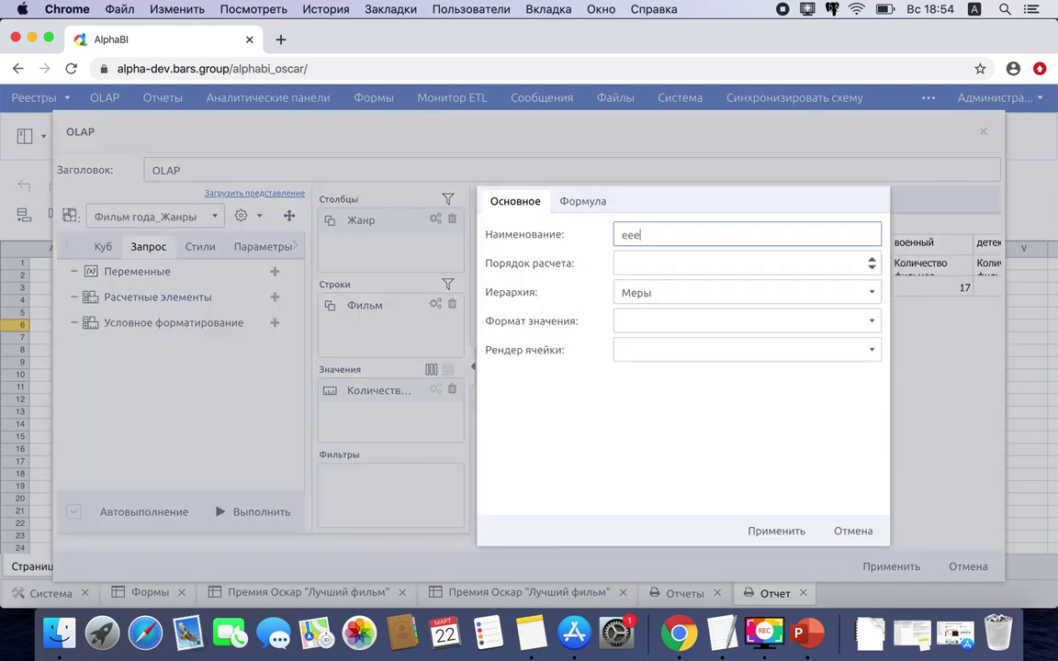
Step: Try to build the calculated element's formula from the Жанр hierarchy as [genre_dim].[genre_h], and discard the element
click(587, 203)
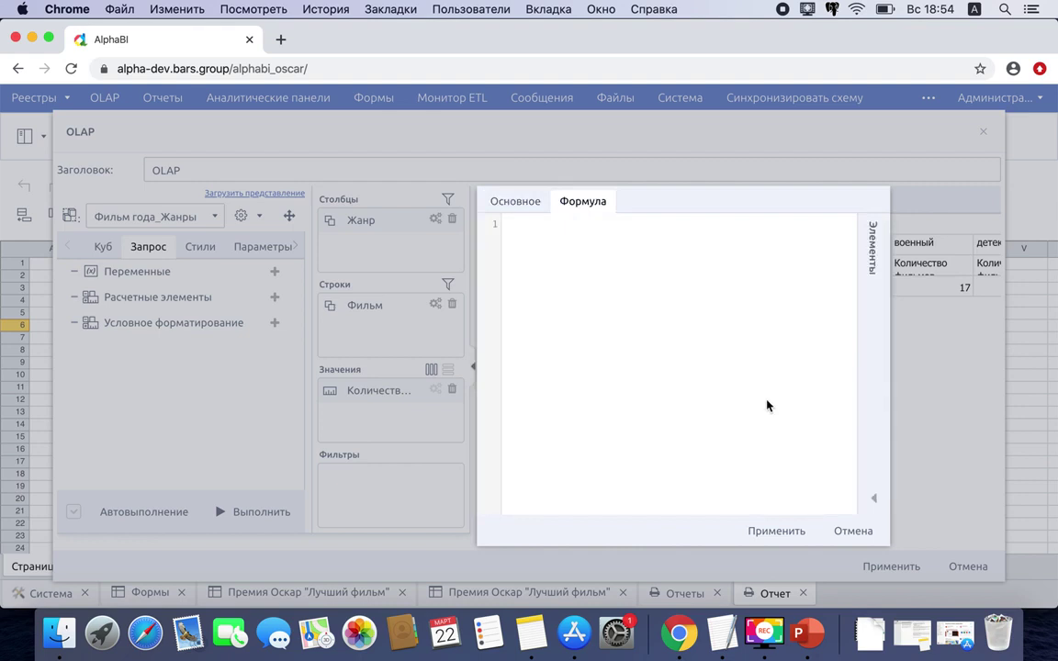
click(874, 501)
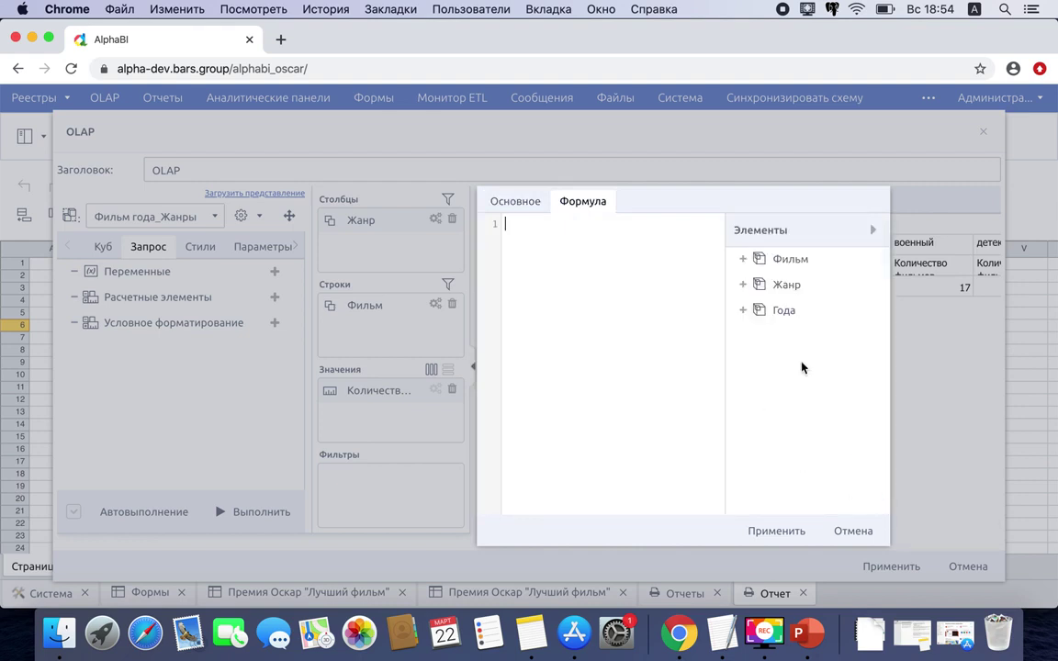
click(744, 284)
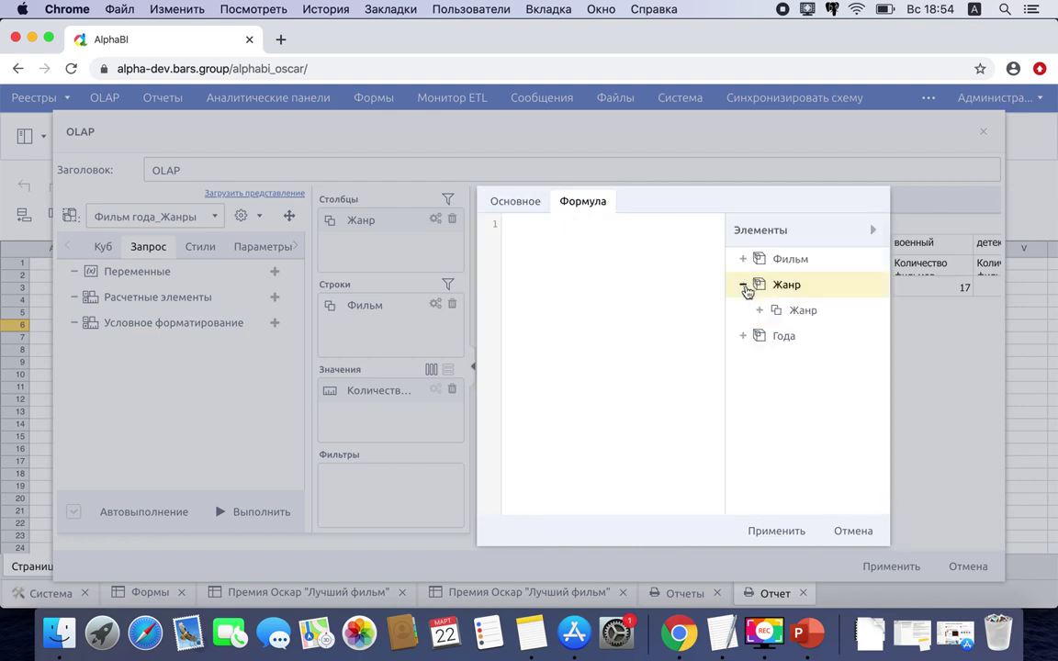
click(788, 316)
double_click(793, 316)
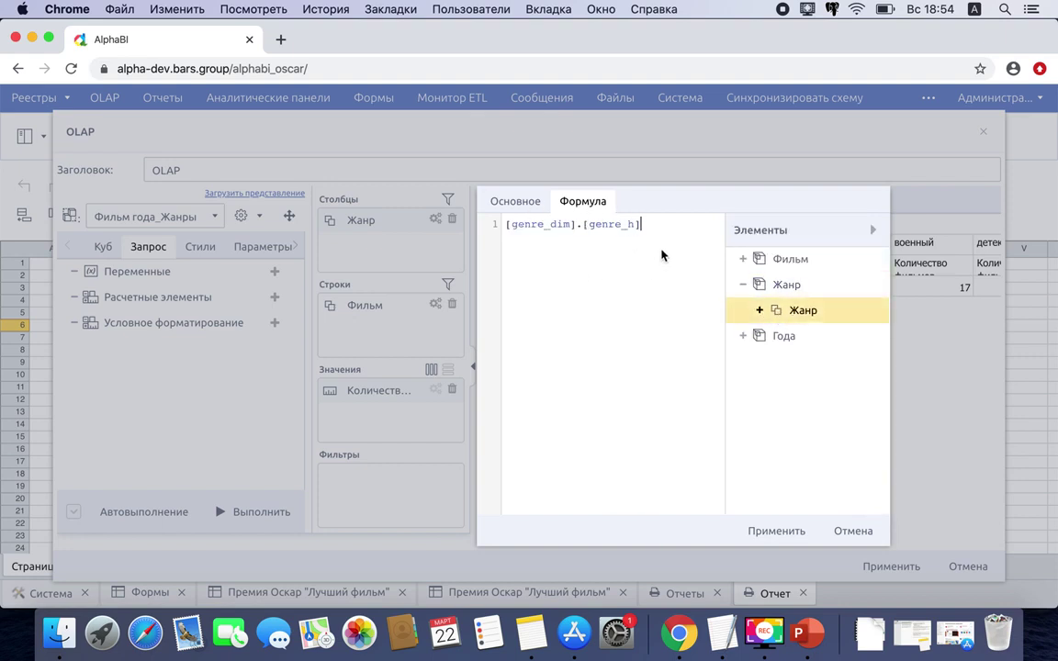
key(ctrl+space)
key(super+space)
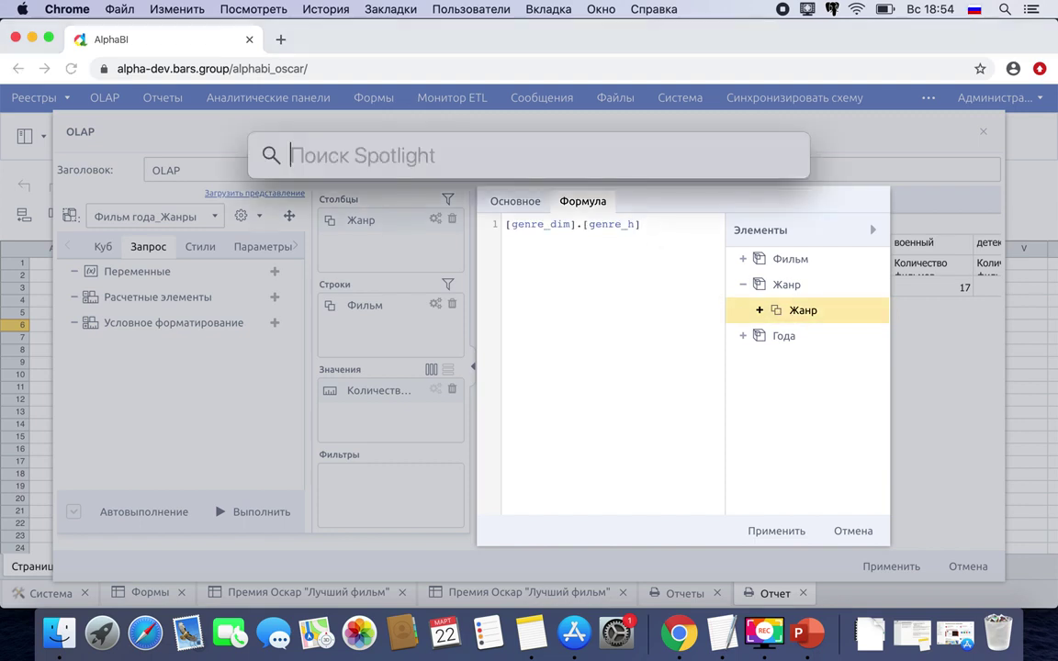
click(640, 229)
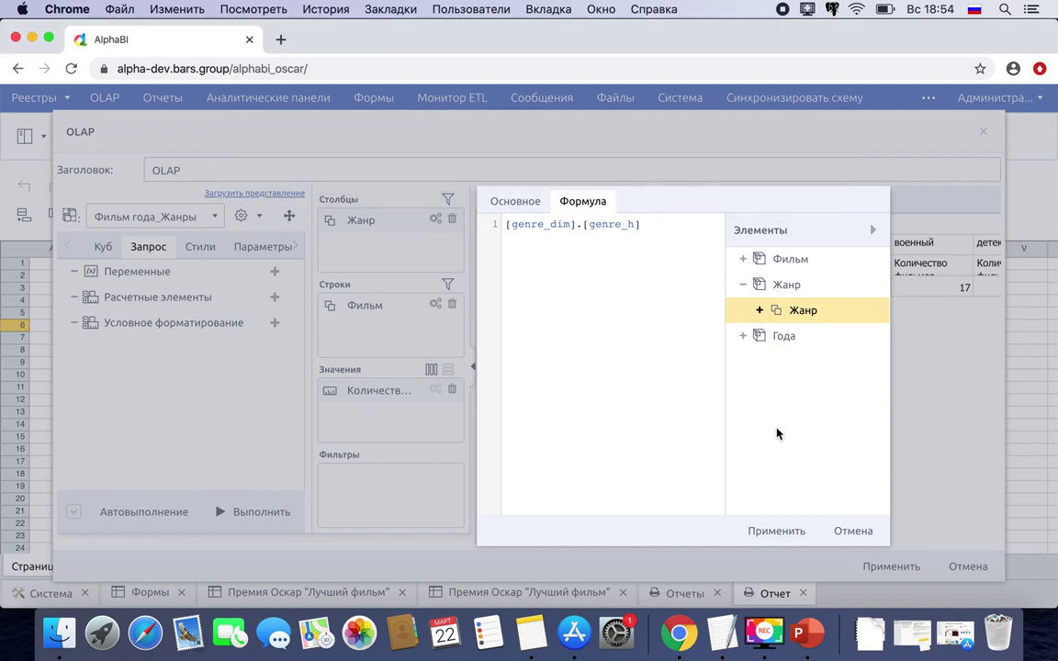
click(856, 532)
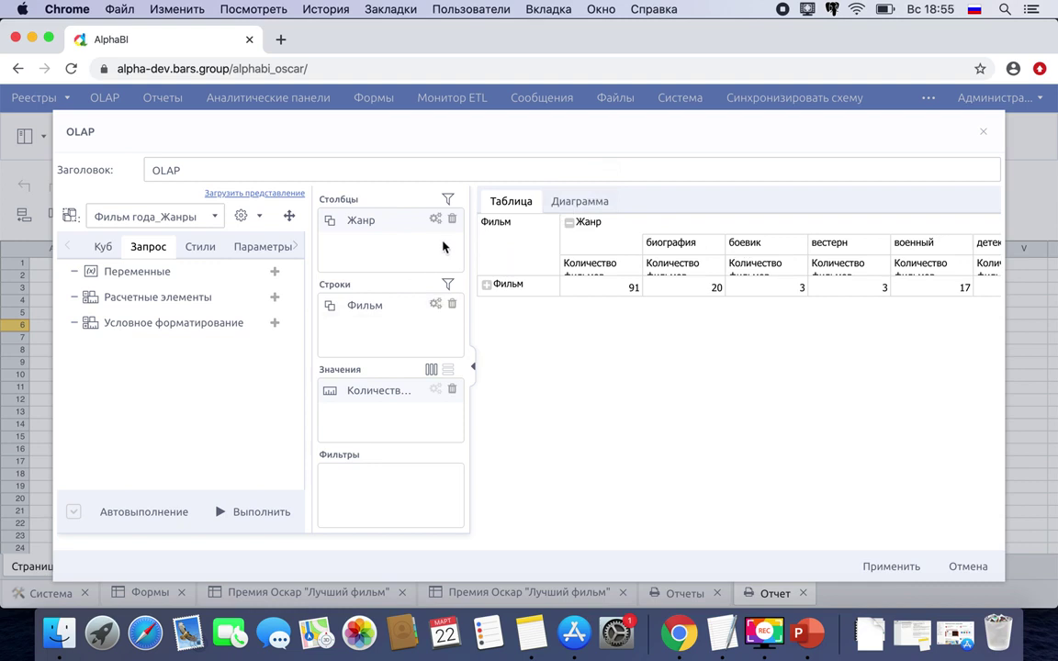
Step: Swap the hierarchies to put Фильм in Столбцы and Жанр in Строки, and check the expanded genres as table and chart
mouse_move(384, 301)
mouse_down()
mouse_move(384, 216)
mouse_move(381, 310)
mouse_move(367, 307)
mouse_up()
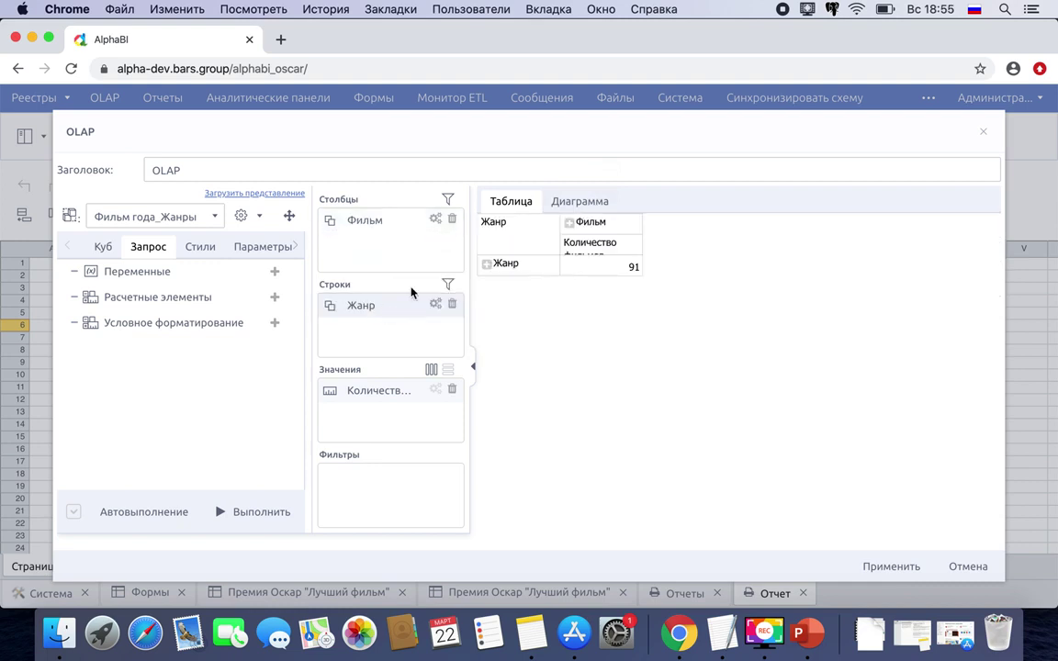
click(486, 264)
click(587, 203)
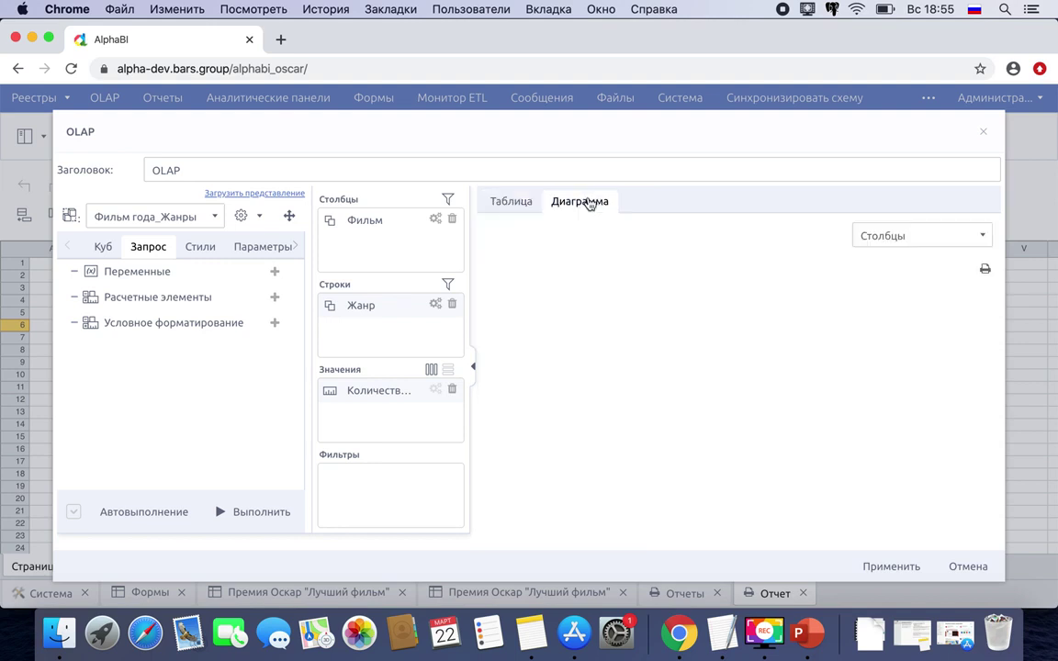
click(515, 207)
Step: Examine the element, attribute and filter settings of the Жанр hierarchy without changing them
click(435, 305)
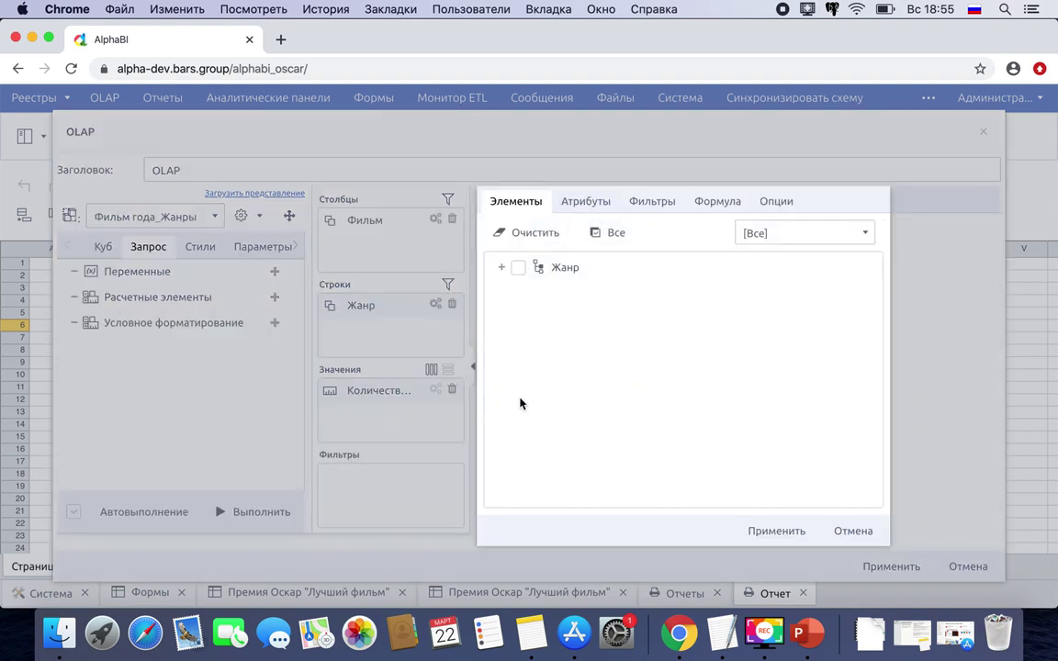
click(604, 210)
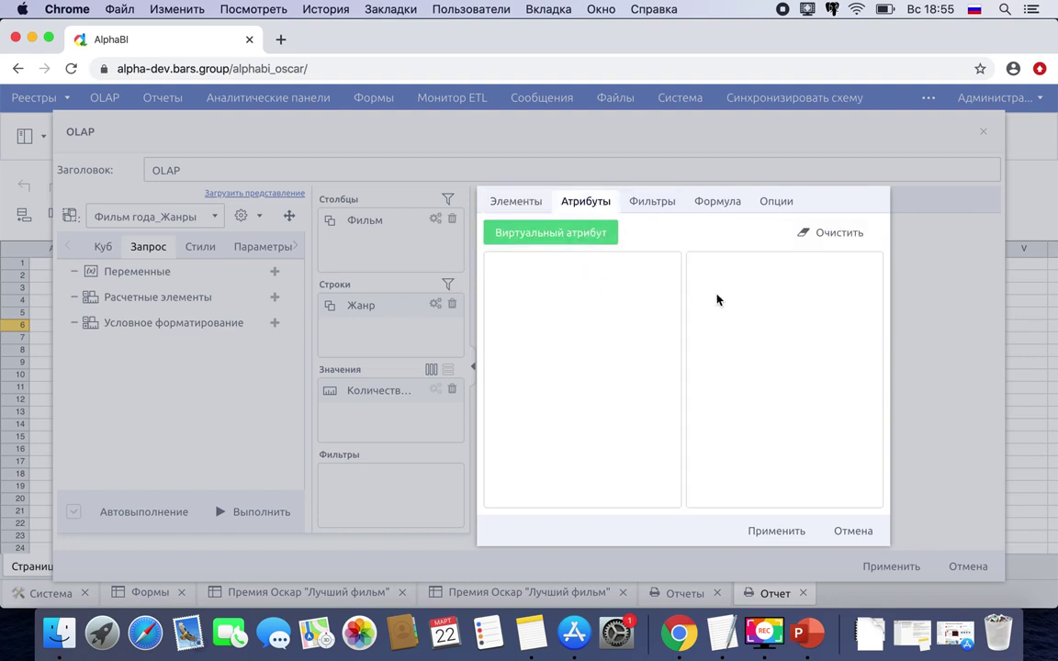
click(660, 203)
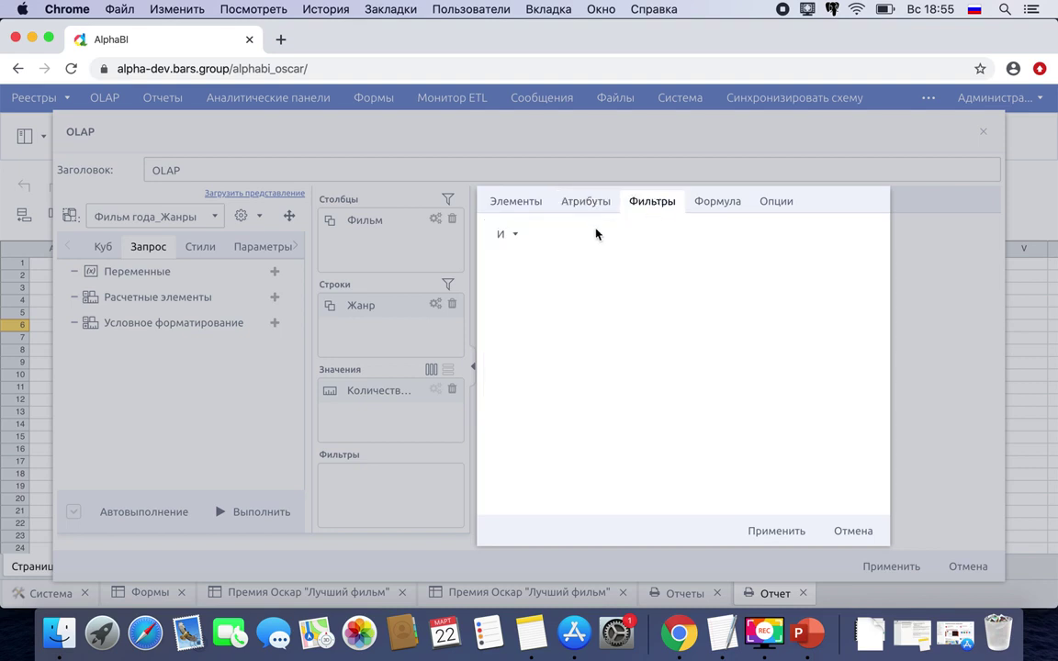
click(837, 527)
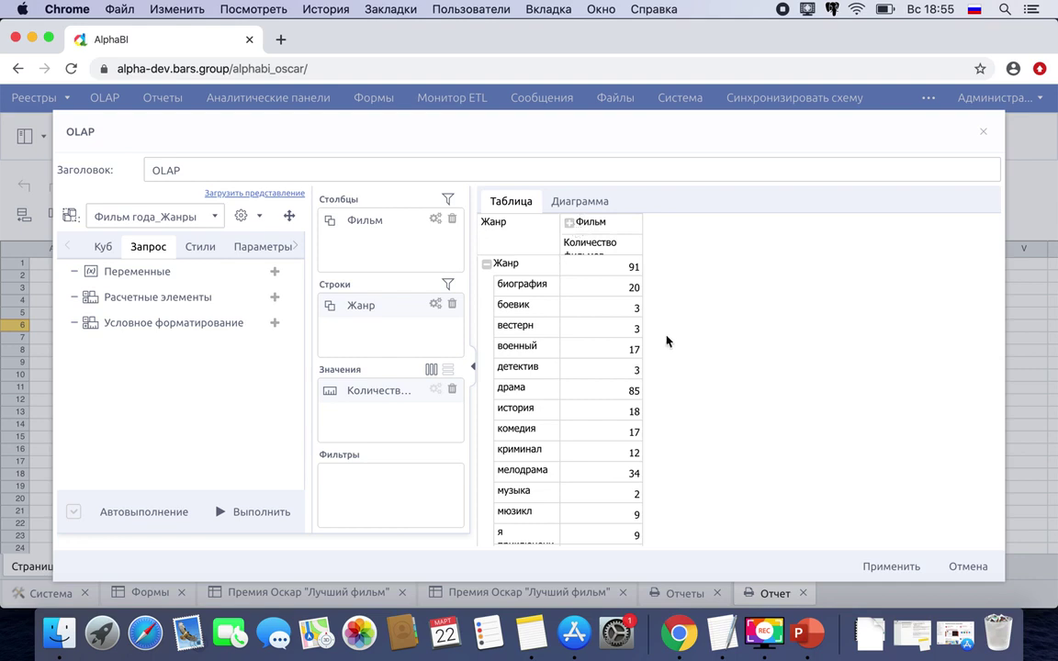
Step: Apply the OLAP element to the report and review the genre table in the report preview
click(907, 569)
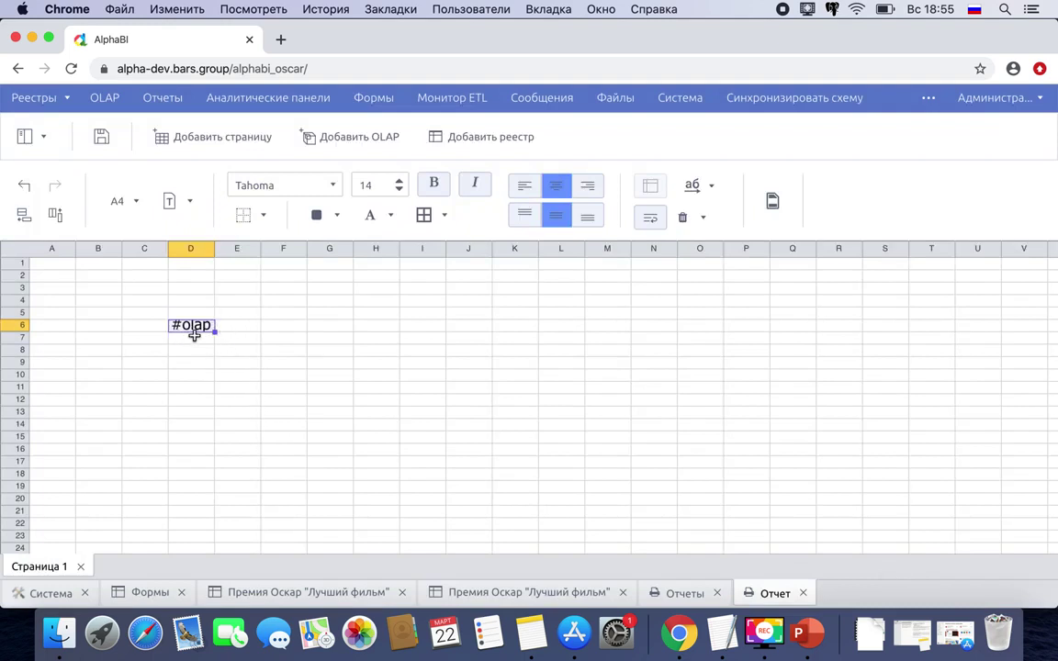
drag(149, 300, 292, 300)
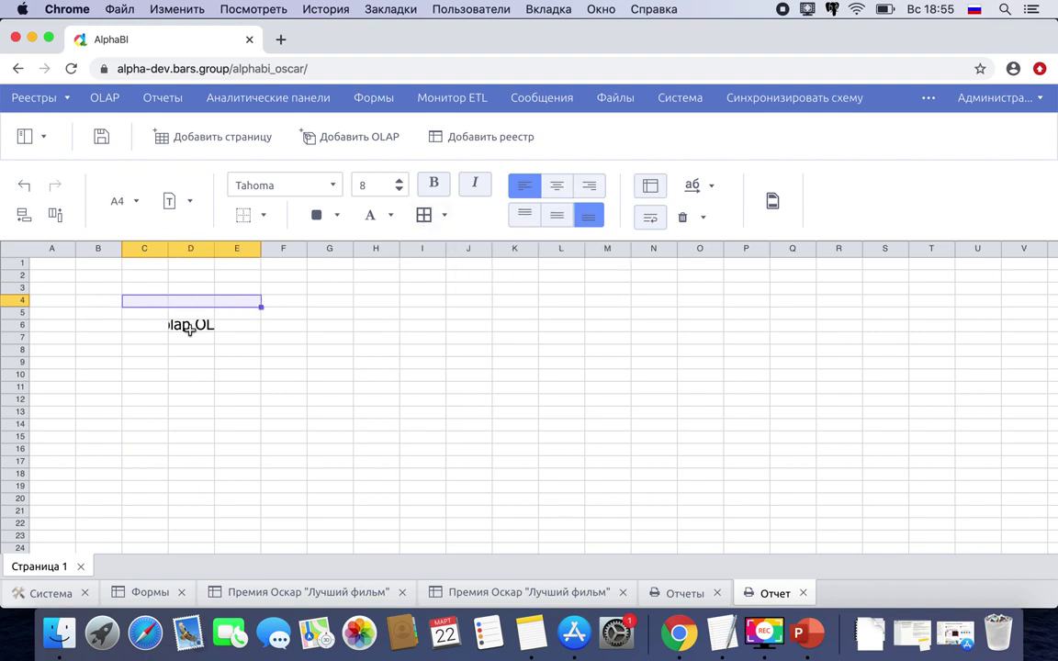
click(41, 136)
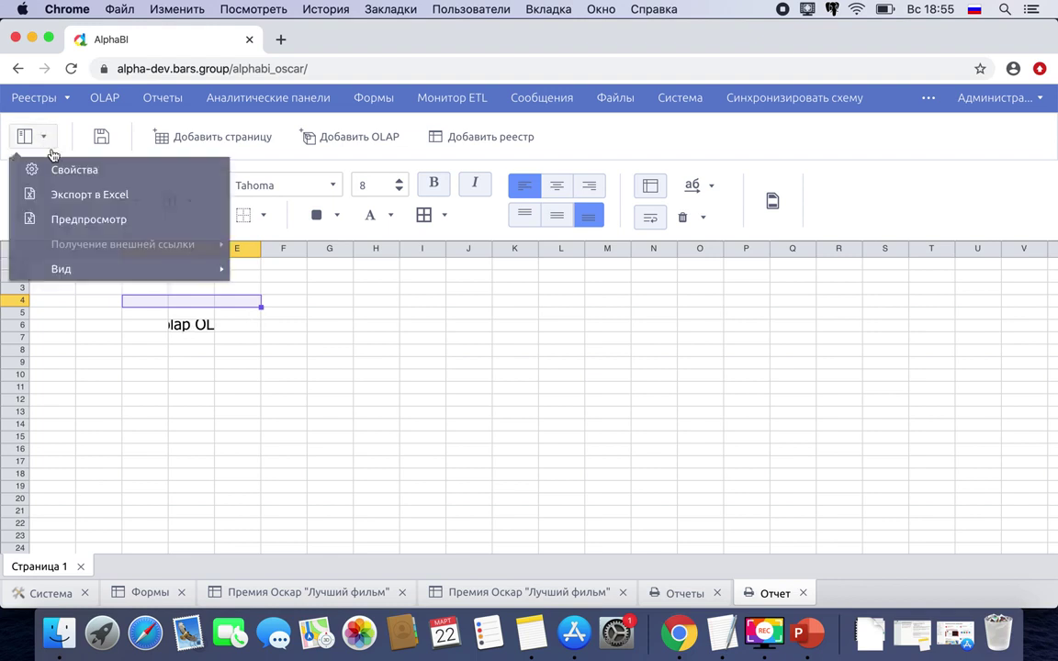
click(77, 223)
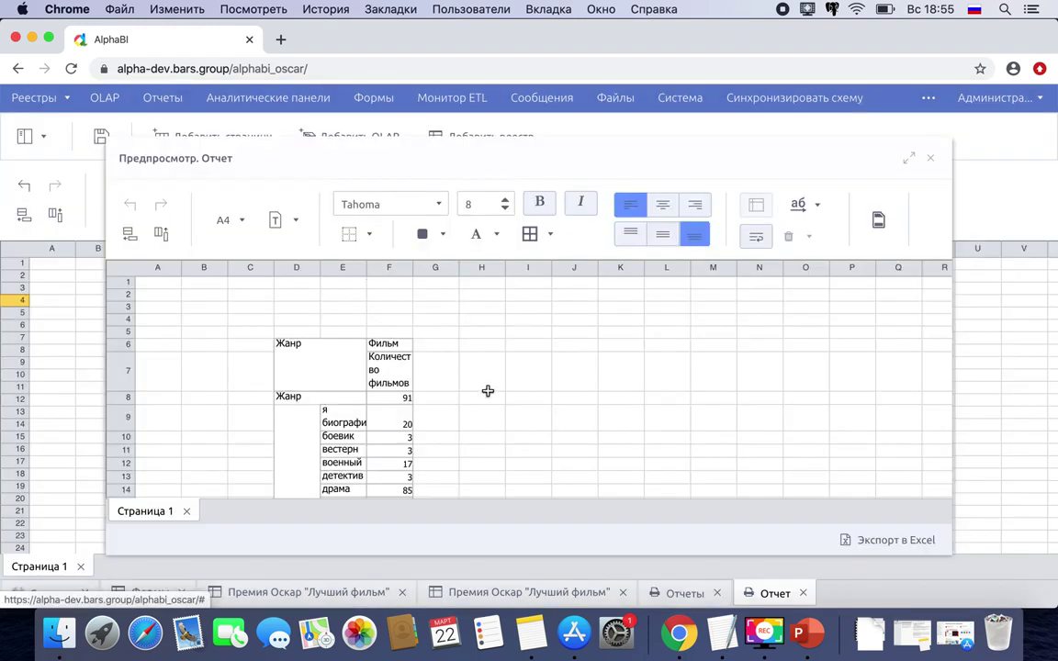
scroll(488, 391, down, 10)
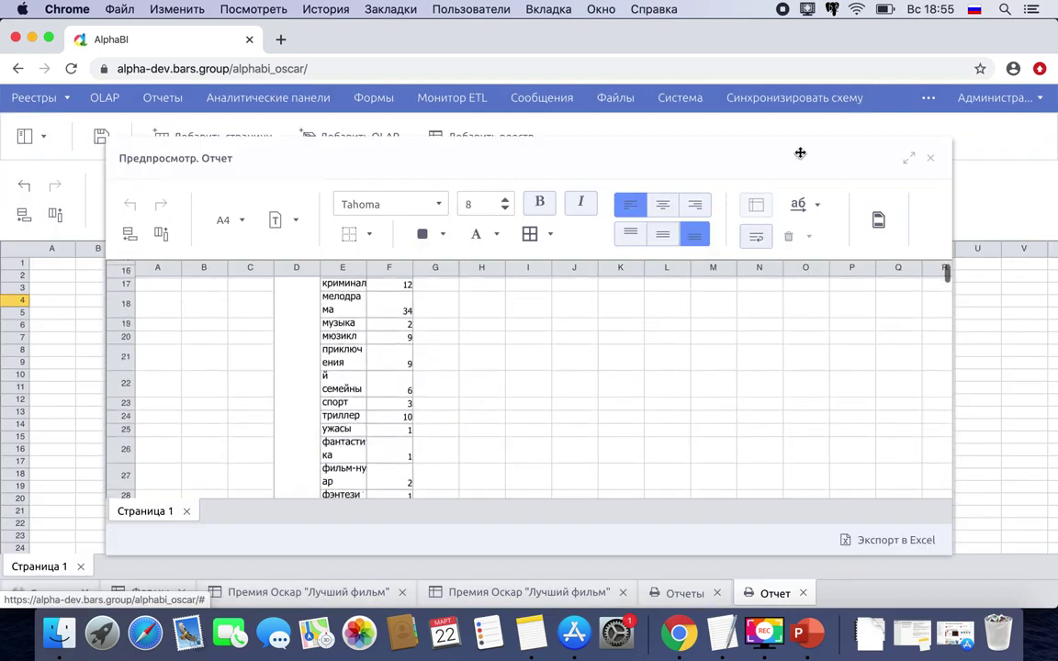
click(929, 158)
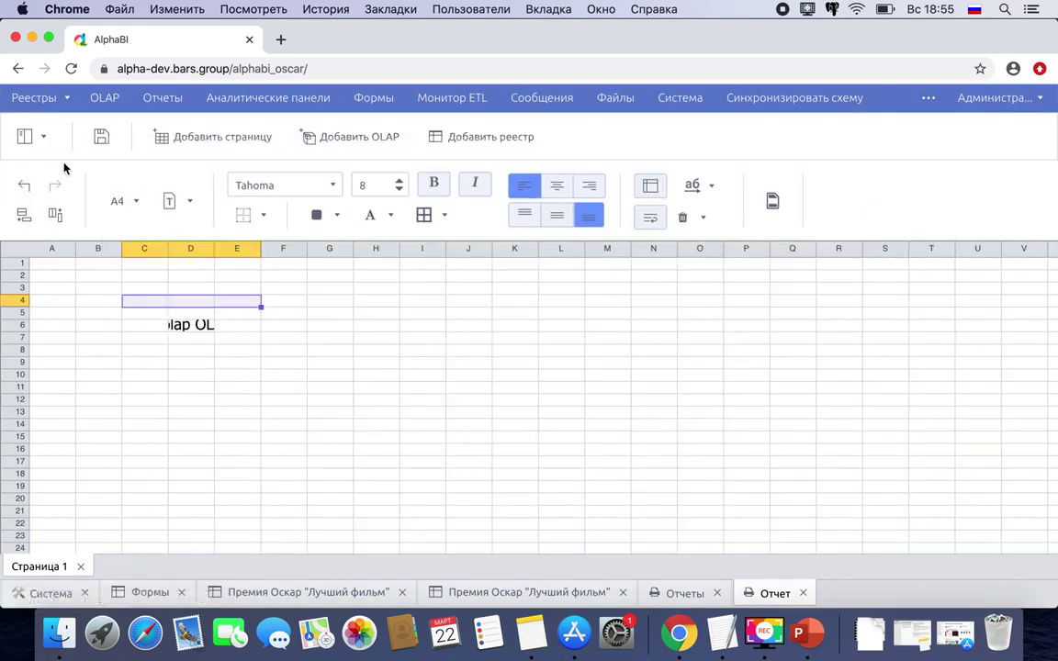
click(43, 138)
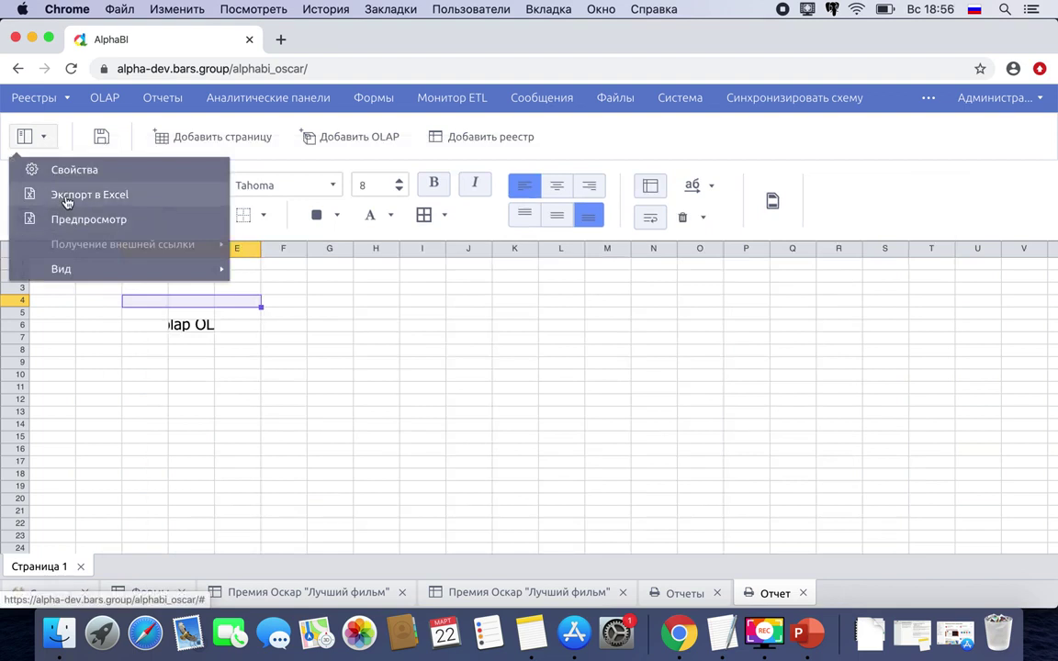
click(337, 312)
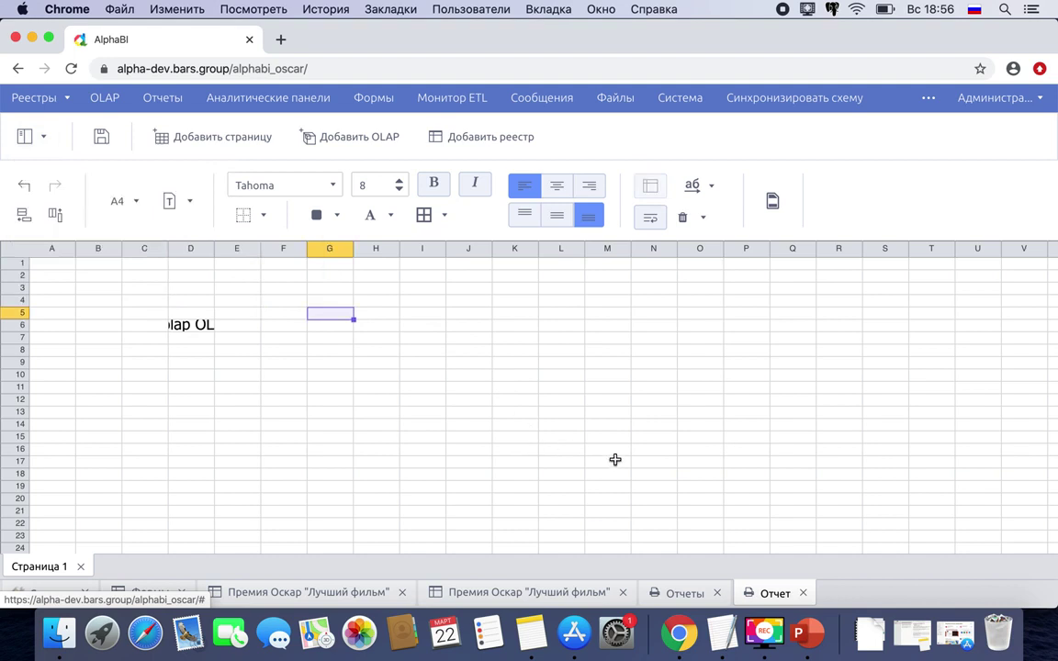
Step: Open the Фильм года dashboard and show view 1 of its Отношение сборов к бюджету chart
click(310, 107)
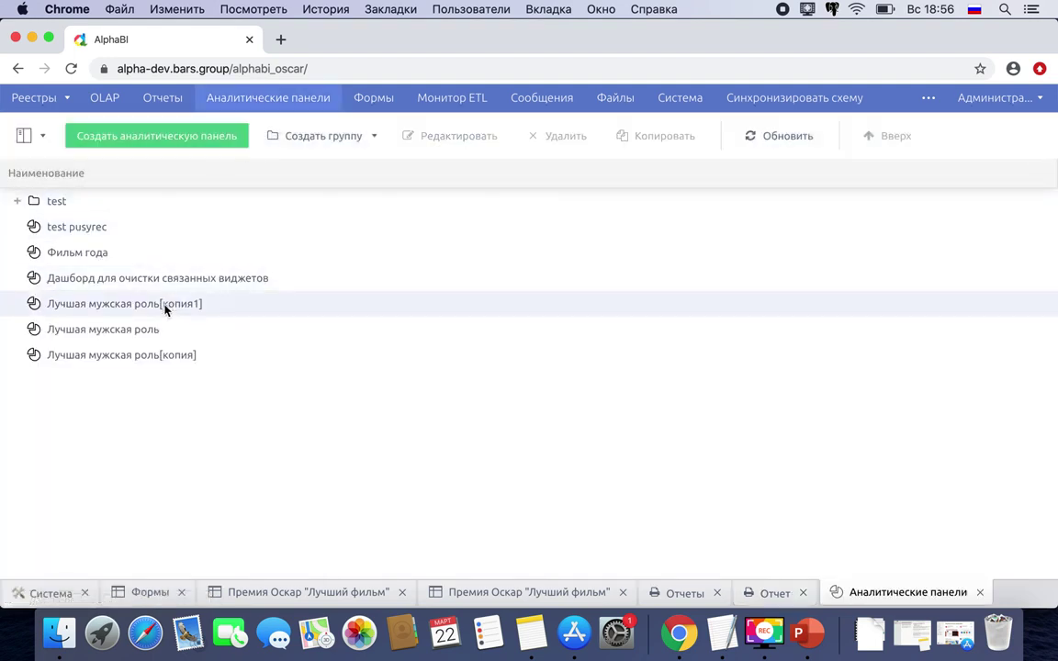
mouse_move(930, 101)
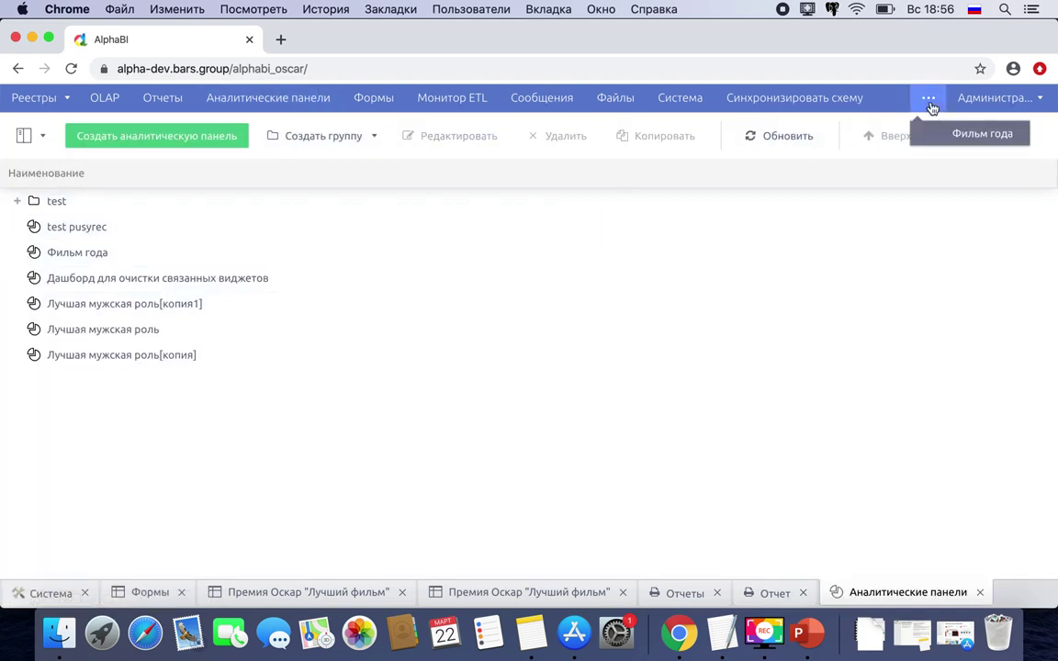
click(940, 143)
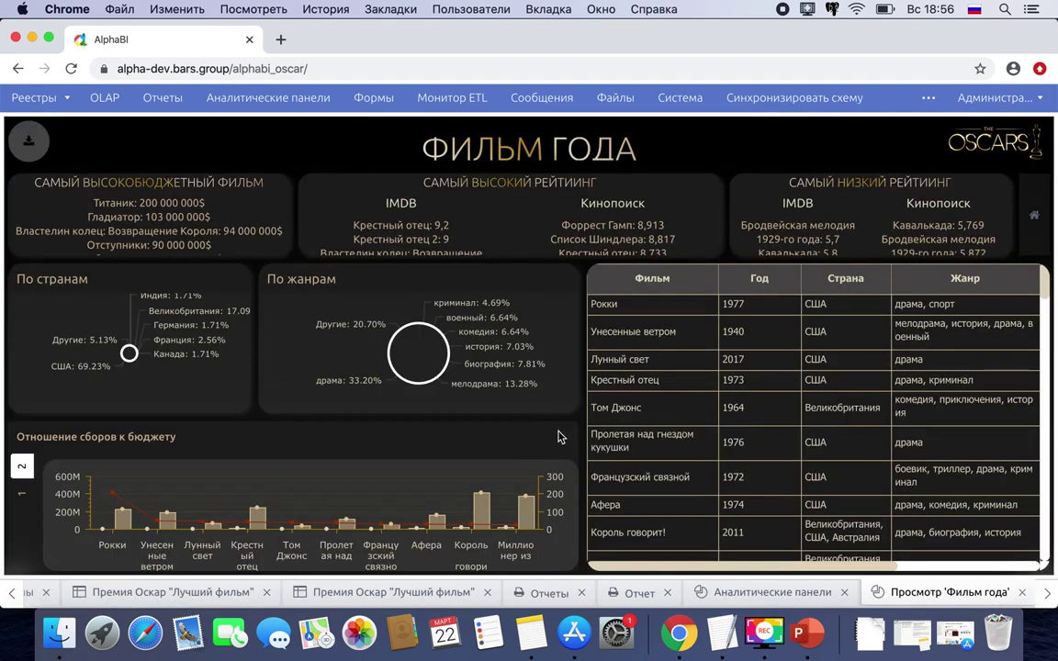
mouse_move(507, 393)
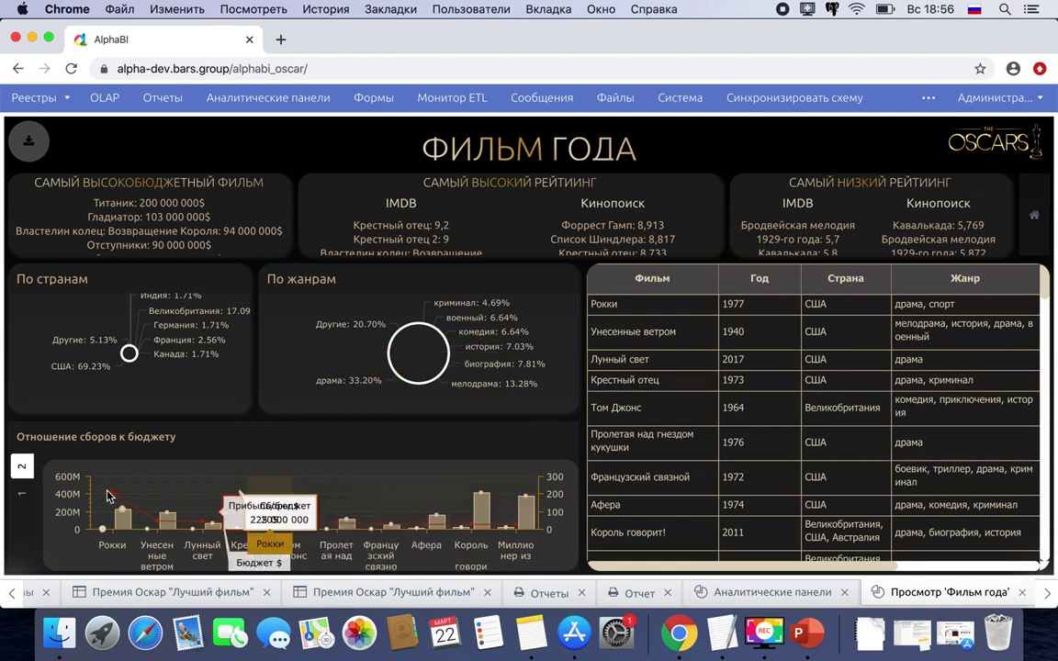
click(31, 501)
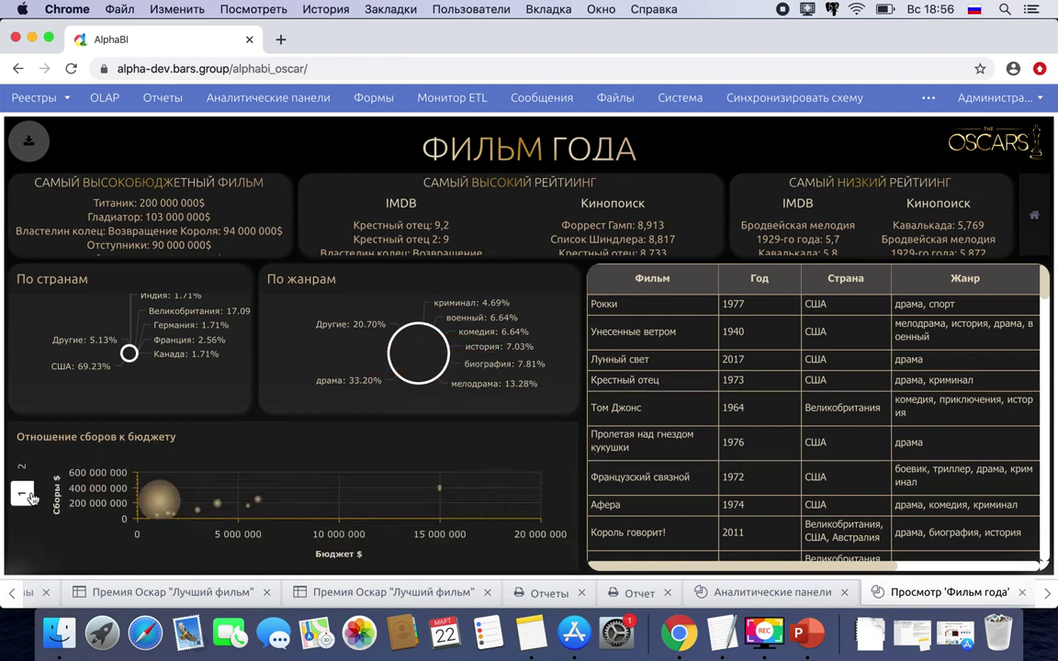
Step: Show view 2 of the Отношение сборов к бюджету chart, and start a new dashboard from the Аналитические панели list
click(30, 472)
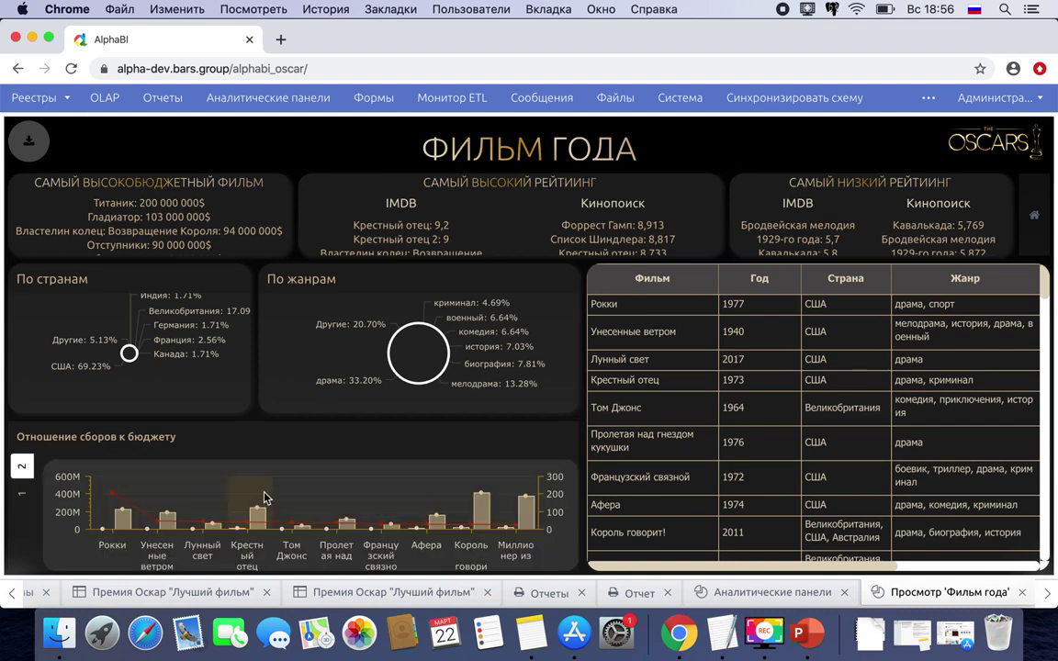
click(762, 593)
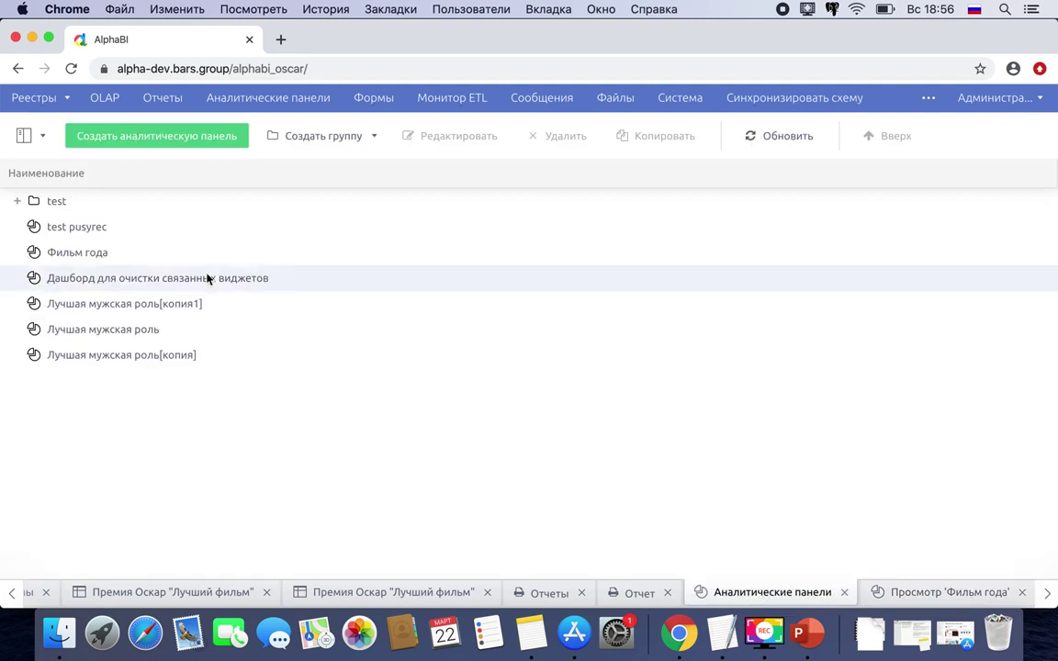
click(191, 137)
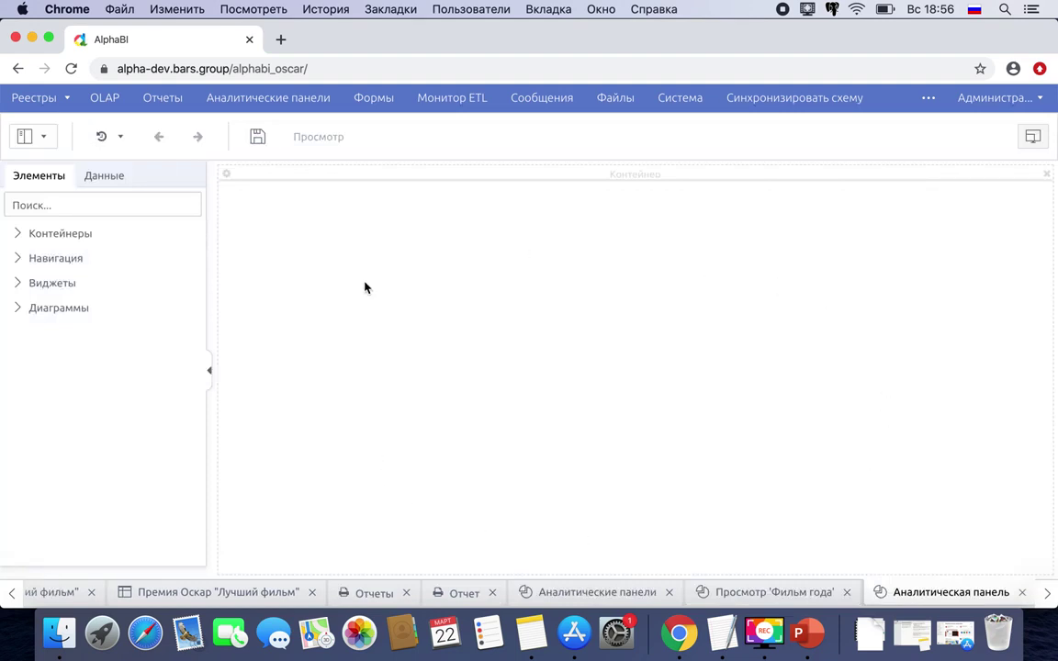
Step: Add an OLAP data source to the new dashboard, based on the Лучший фильм cube
click(112, 184)
click(47, 210)
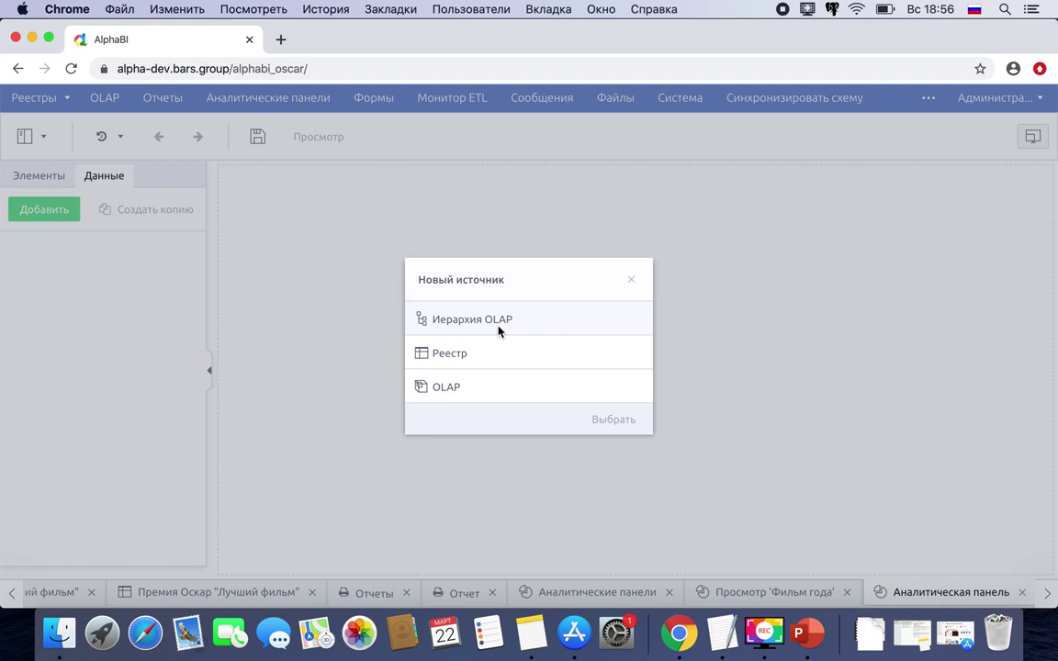
click(490, 392)
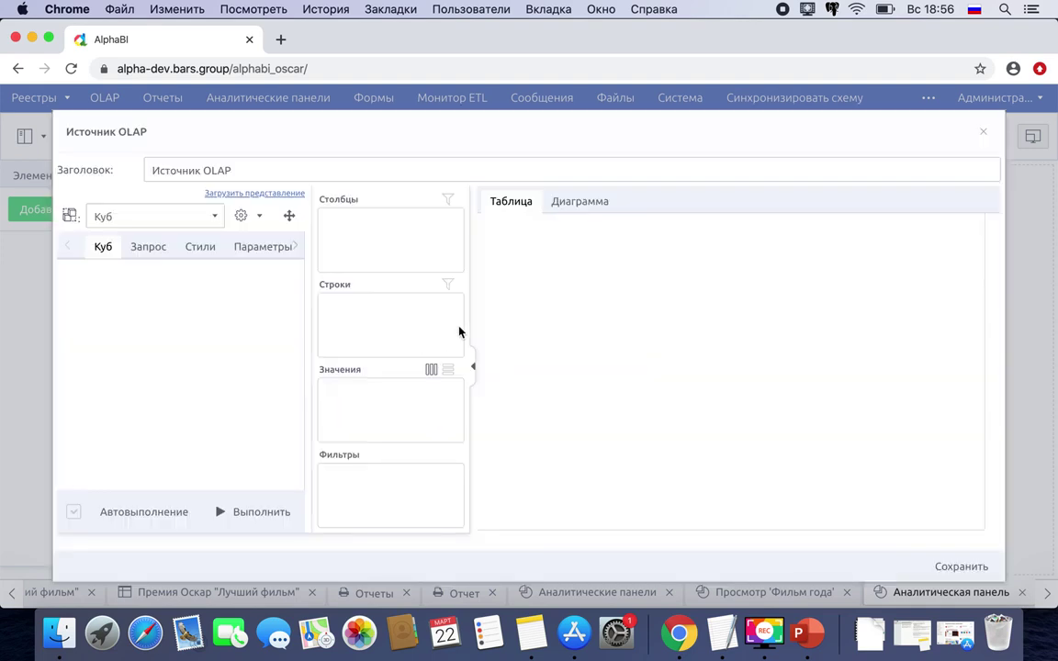
click(214, 220)
click(163, 298)
Step: Place the Года hierarchy in Строки and the Бюджет ($) measure in Значения of the OLAP source
click(73, 297)
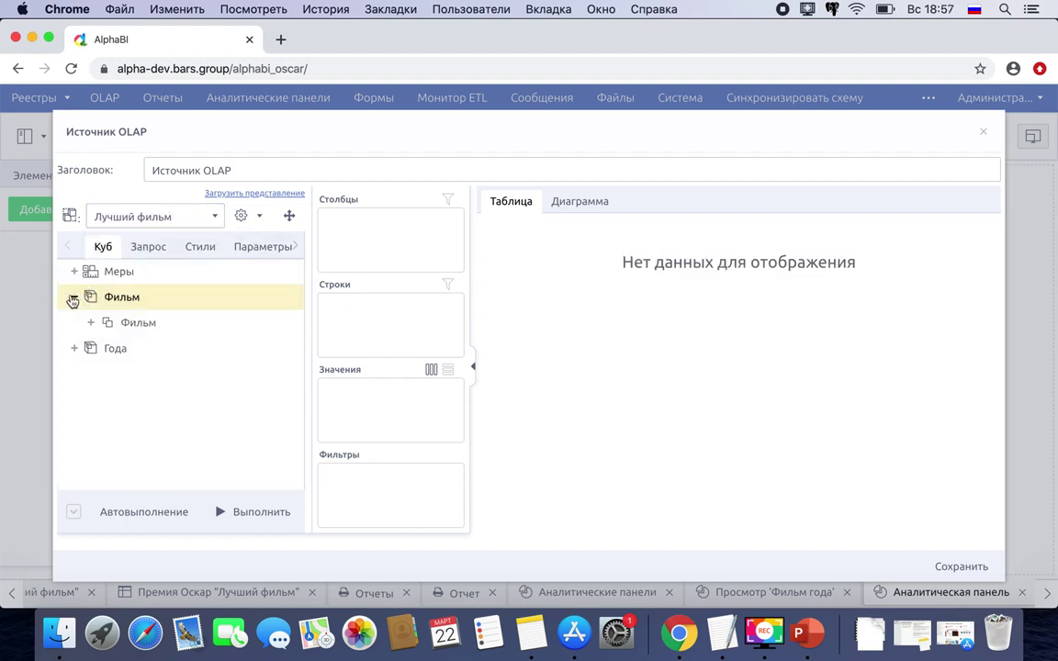
click(71, 353)
drag(196, 374, 344, 317)
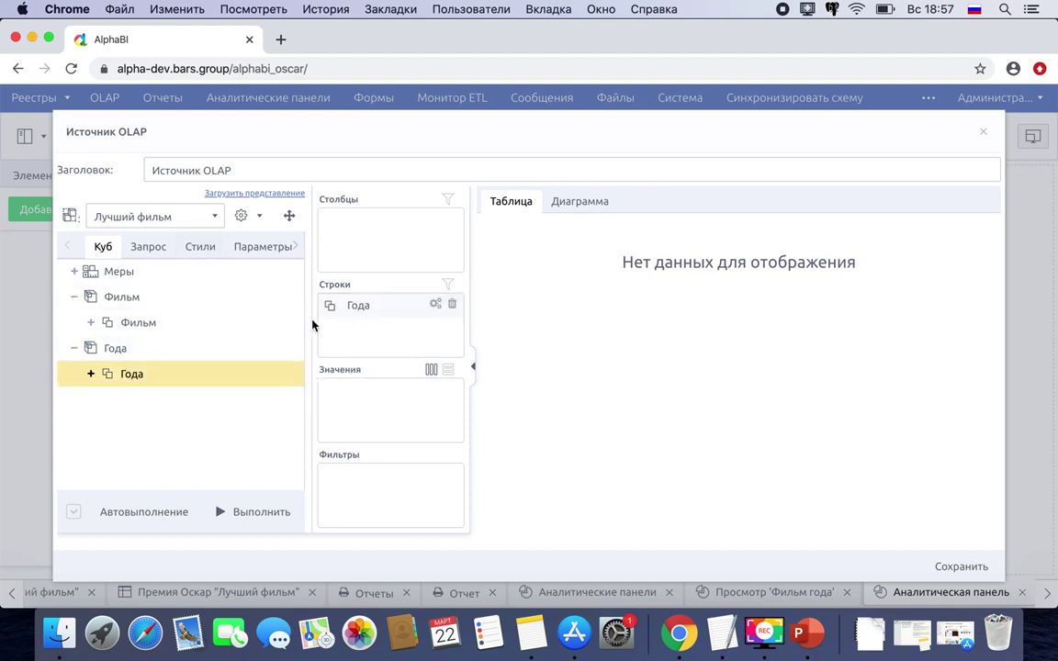
click(75, 272)
drag(141, 297, 355, 415)
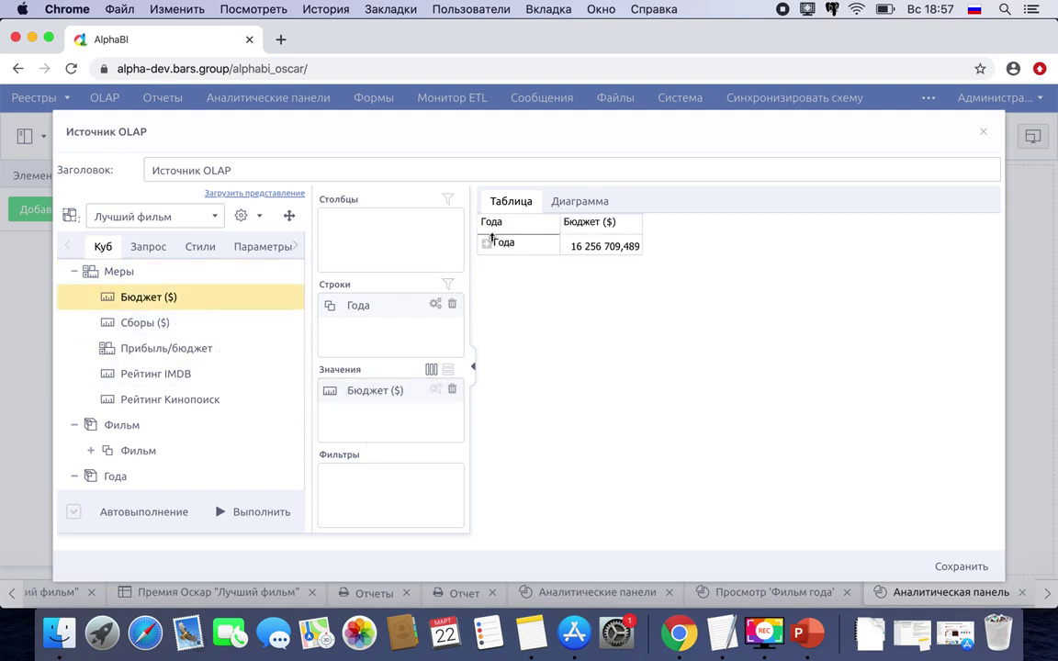
Step: Expand Года into individual years, filter out the empty rows, and save the OLAP source
click(487, 244)
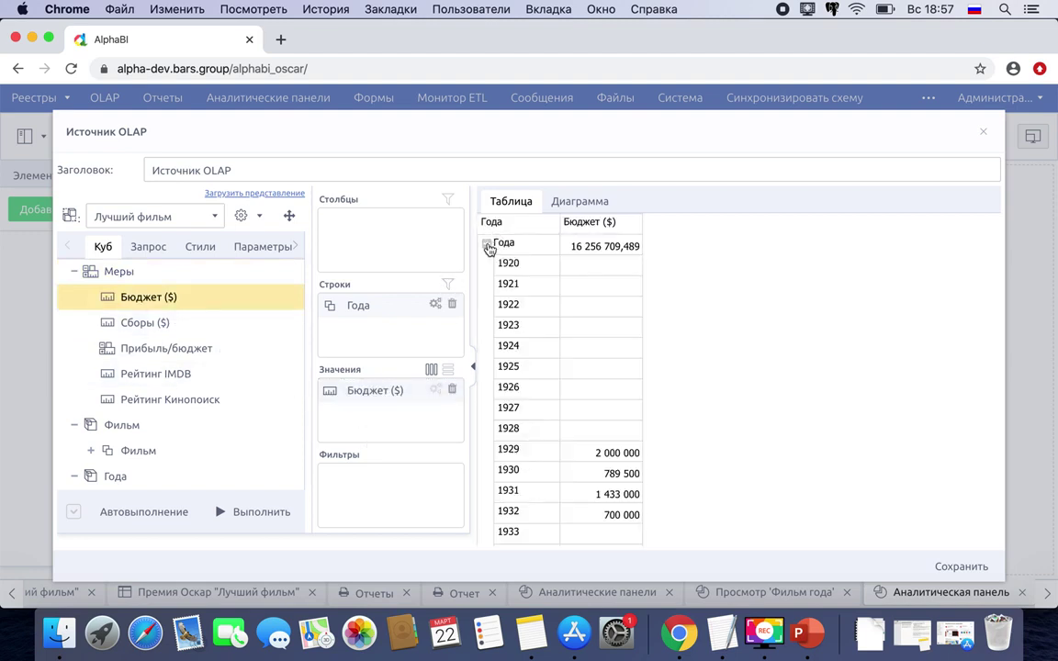
click(447, 286)
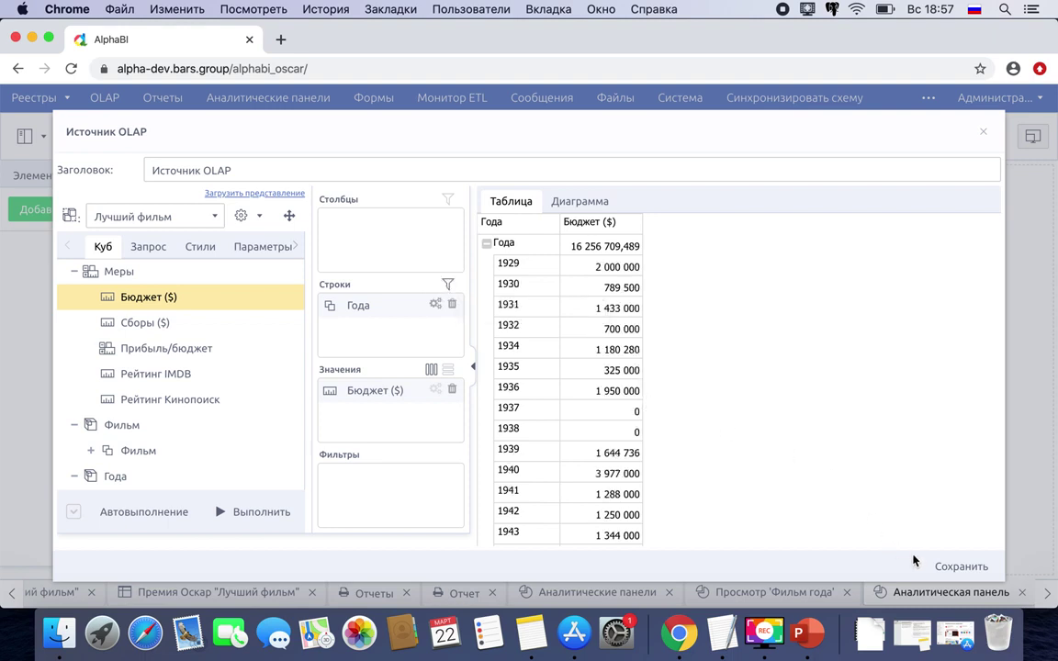
click(944, 566)
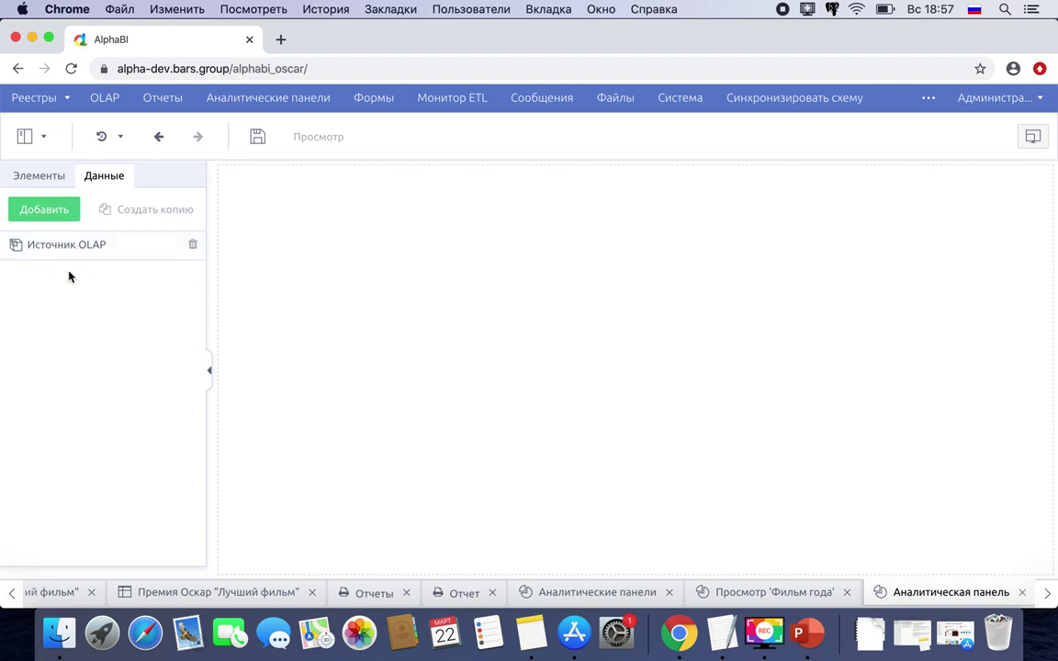
Step: Add a Столбчатая диаграмма to the dashboard container and bind it to Источник OLAP
click(48, 174)
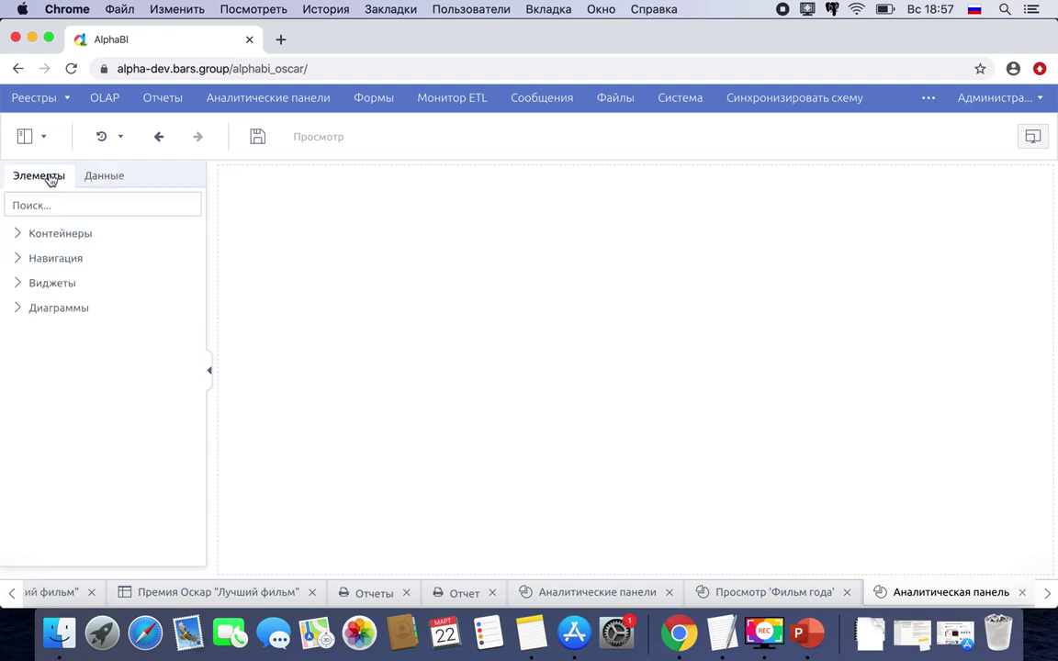
click(14, 305)
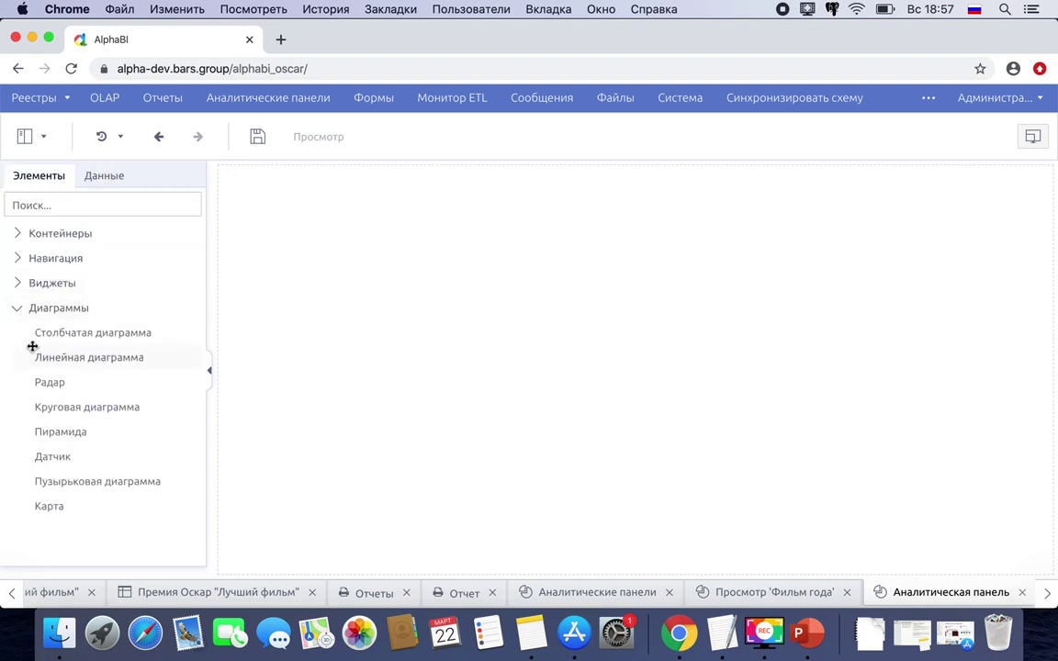
drag(34, 344, 308, 354)
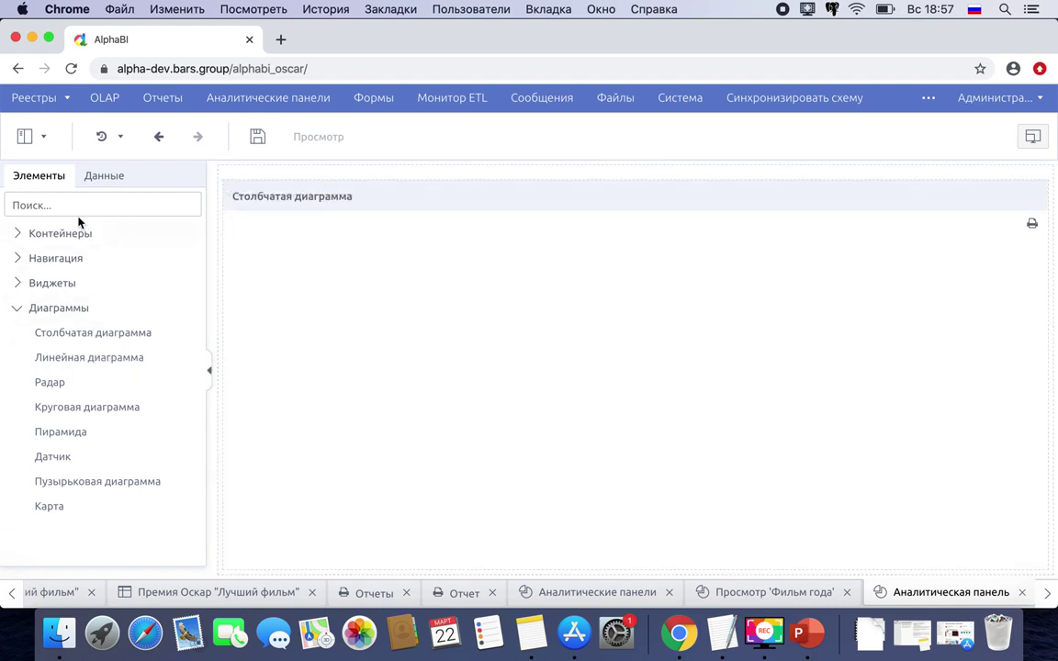
click(101, 179)
drag(81, 246, 385, 300)
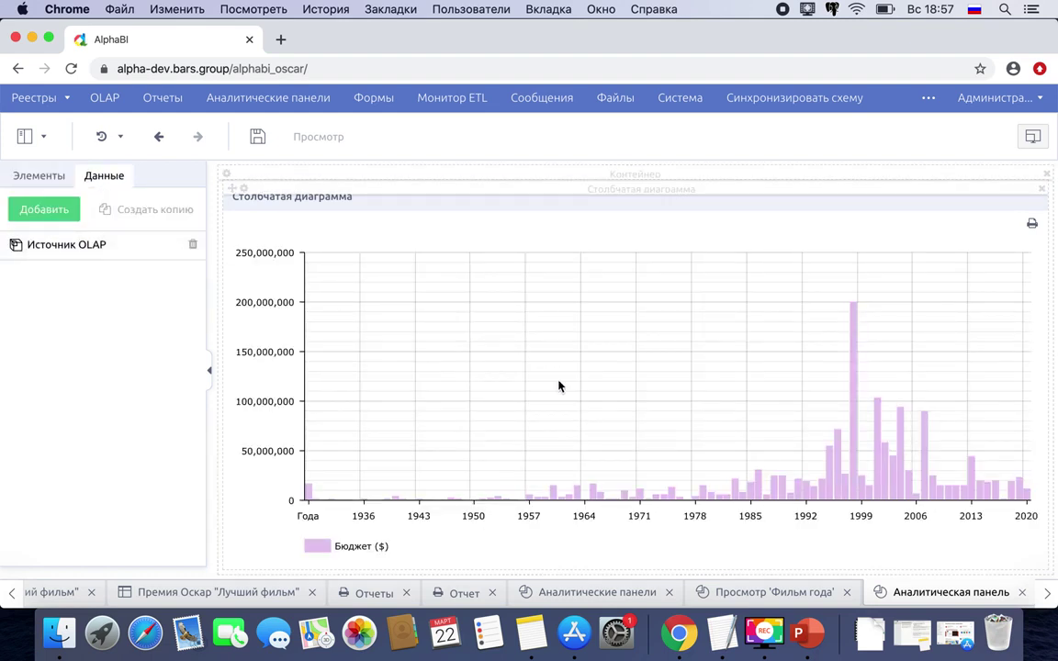
Step: Examine the bar chart's События properties and the Элемент blocks available for При выборе элемента, without changing anything
click(232, 188)
click(700, 488)
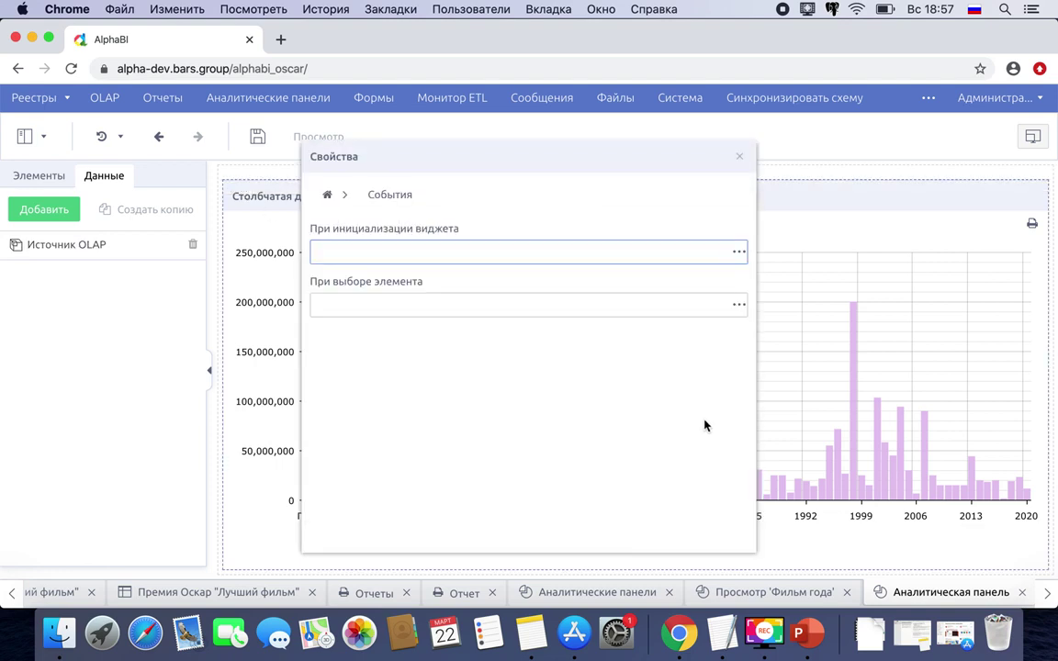
click(738, 310)
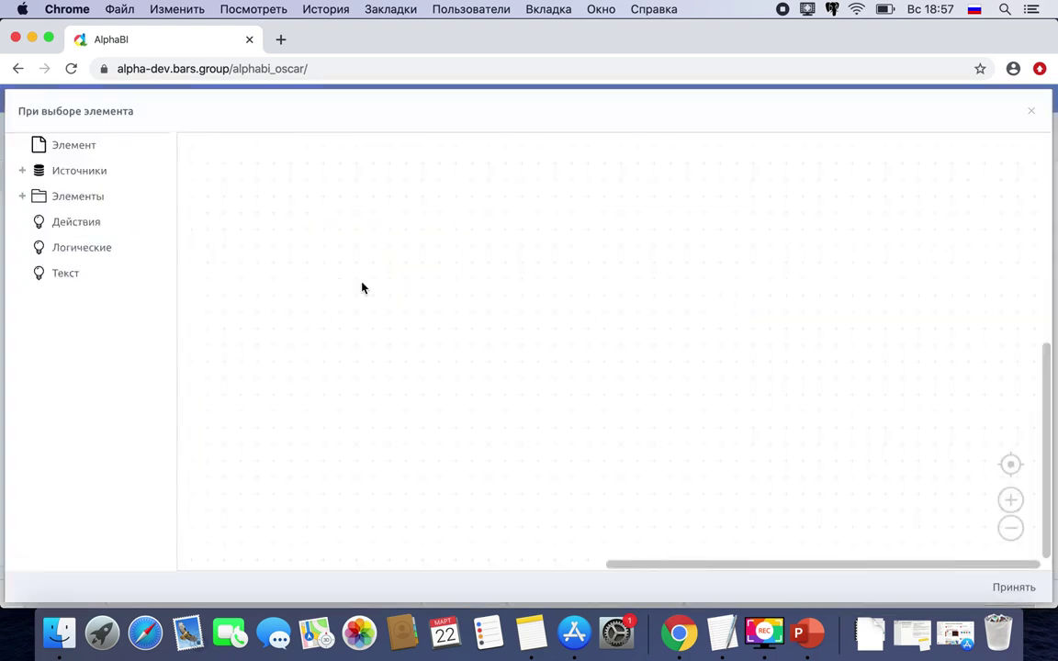
click(73, 147)
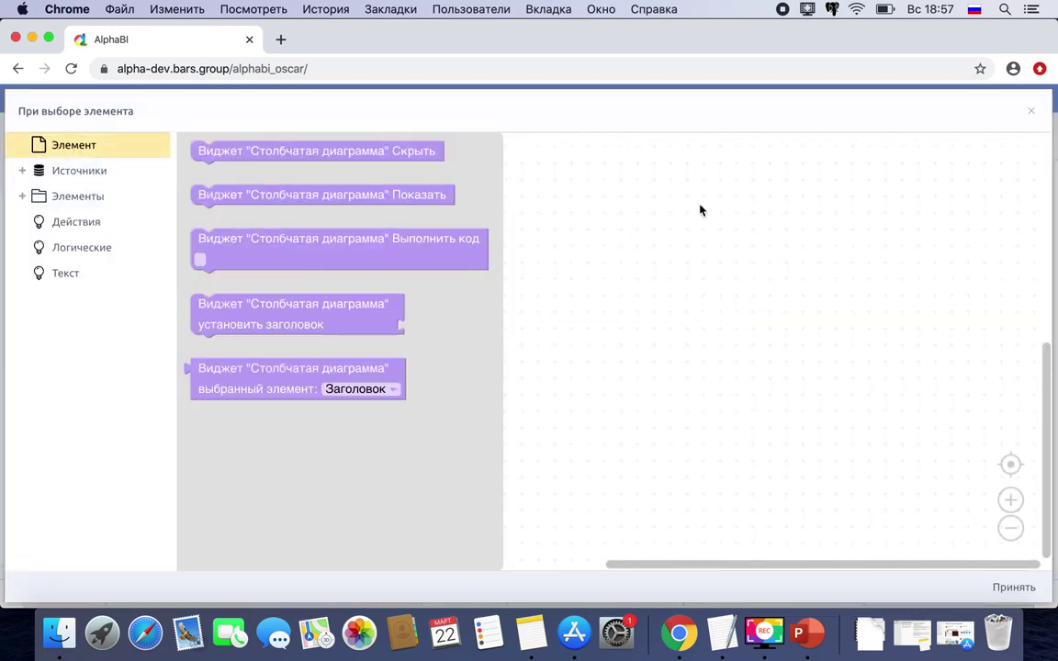
click(1031, 112)
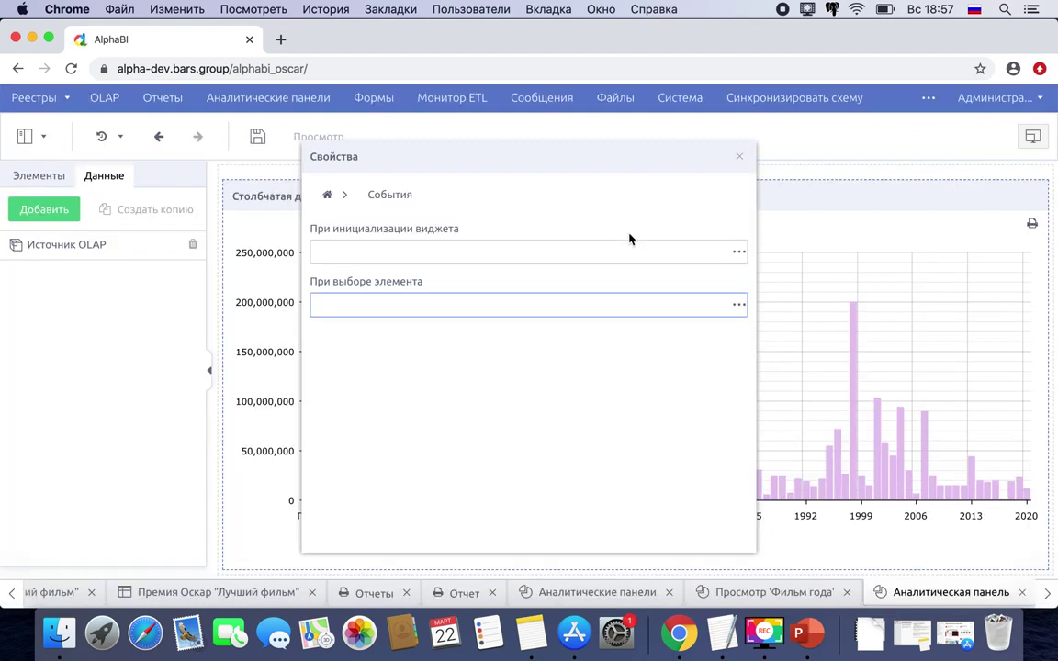
click(739, 157)
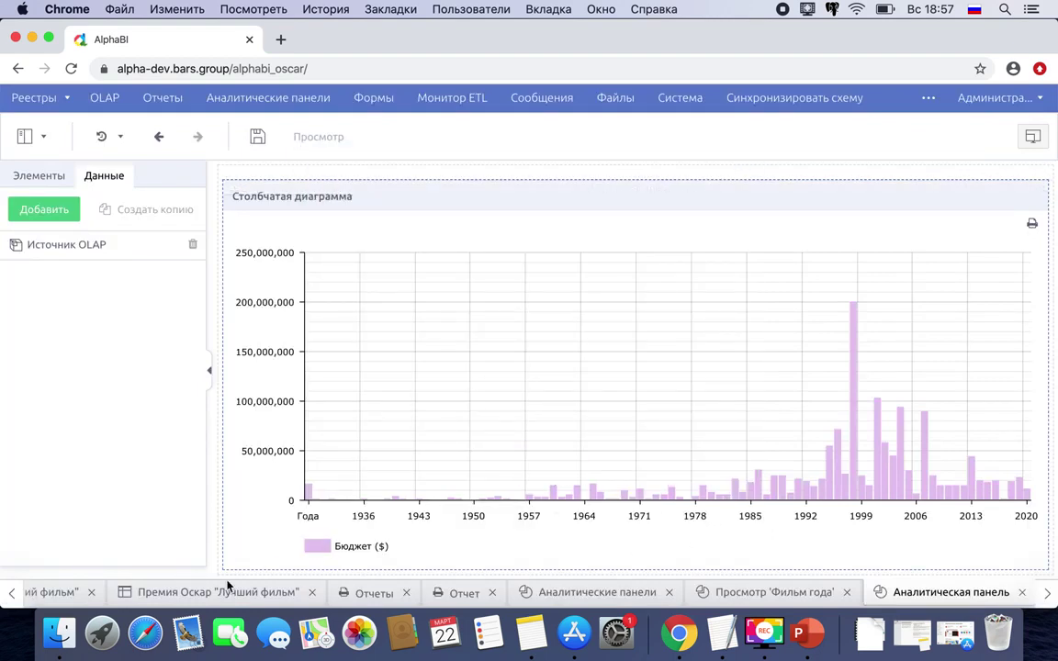
Step: Close the Отчеты workspace and one of the Премия Оскар "Лучший фильм" workspaces
click(406, 593)
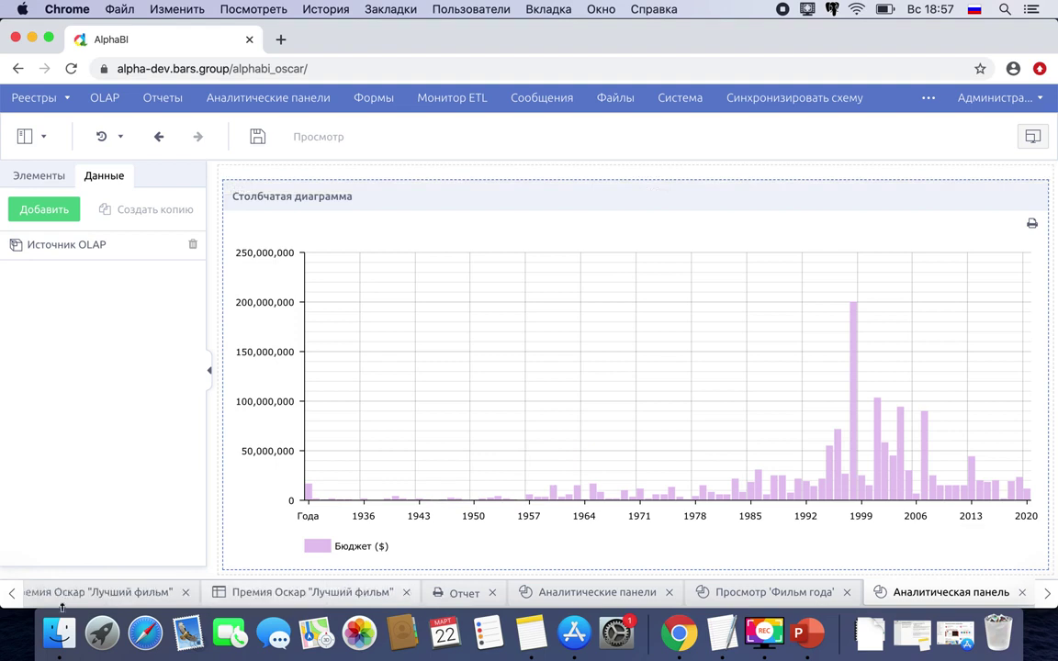
click(10, 594)
click(9, 594)
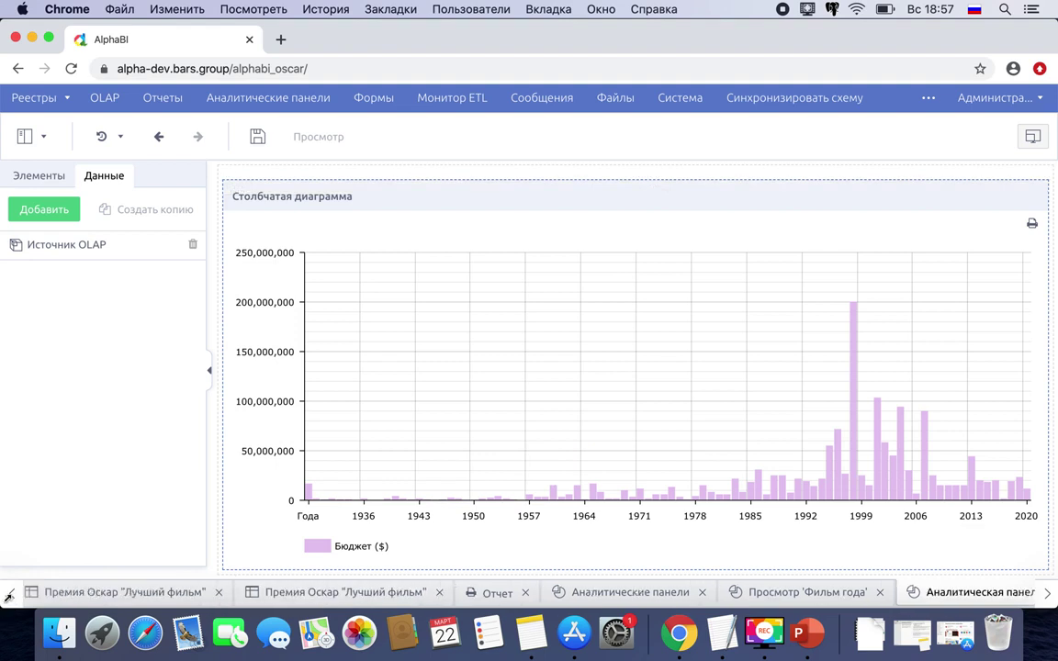
click(218, 592)
click(181, 592)
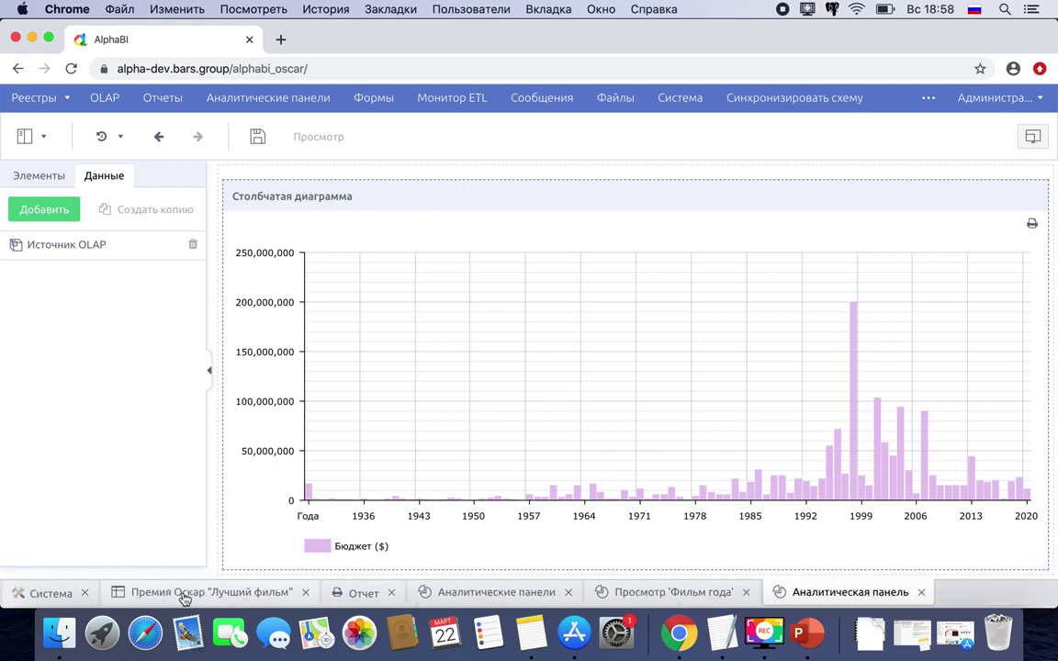
Step: Open the Главное меню системы settings under Администрирование in Система
click(44, 595)
click(111, 553)
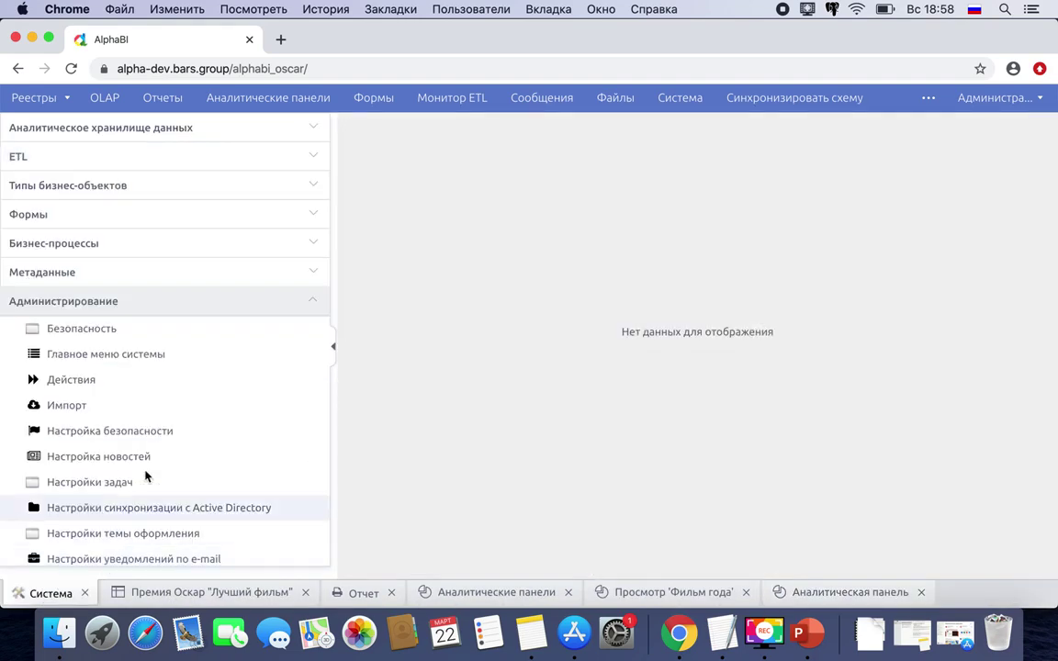
click(138, 354)
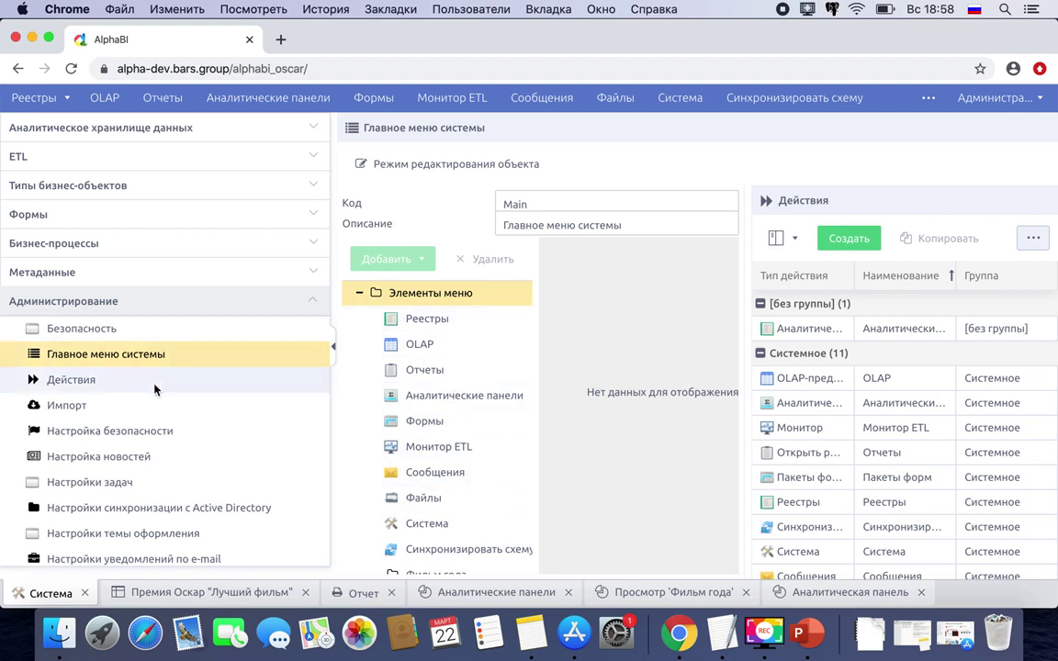
Step: Display role 1's access rights to Типы бизнес-объектов in Настройка безопасности, and look through the remaining Администрирование items
click(129, 441)
click(503, 168)
mouse_move(507, 195)
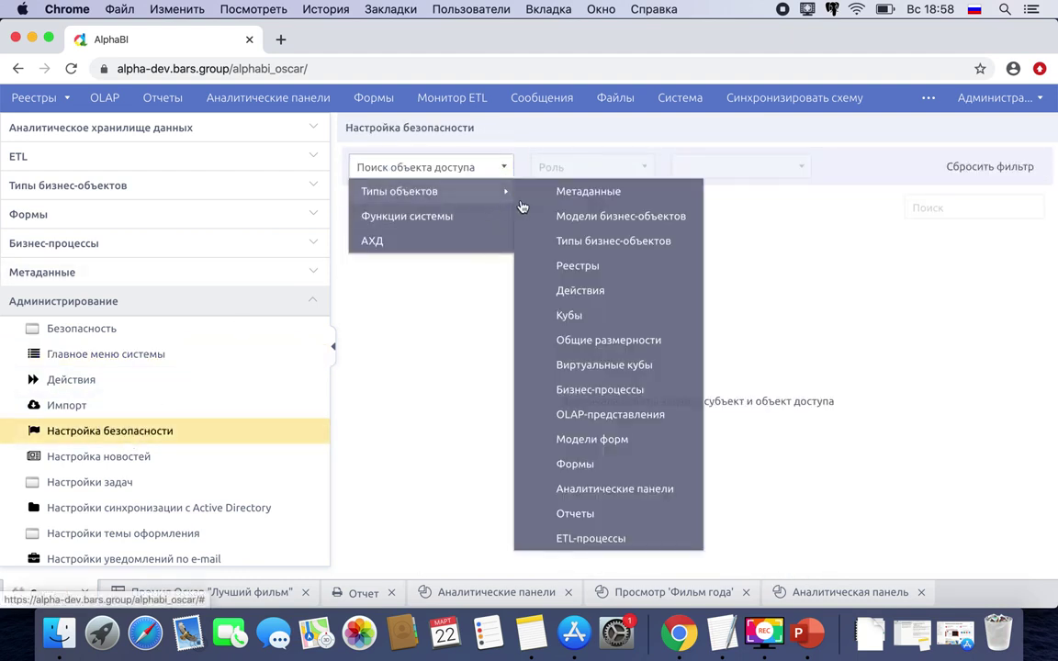
click(569, 241)
click(802, 167)
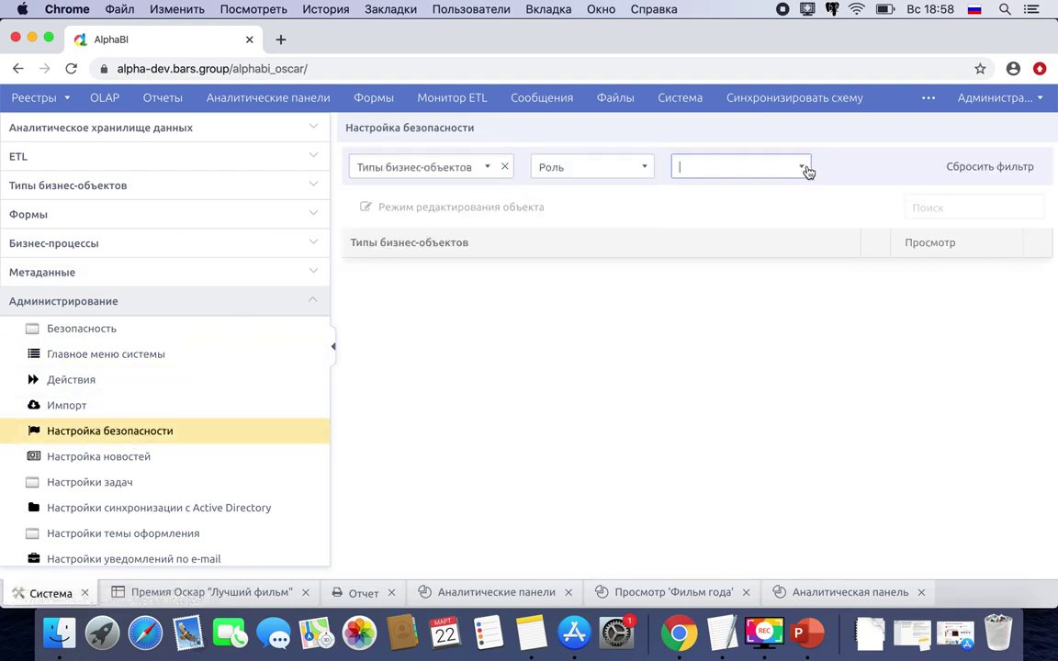
click(768, 200)
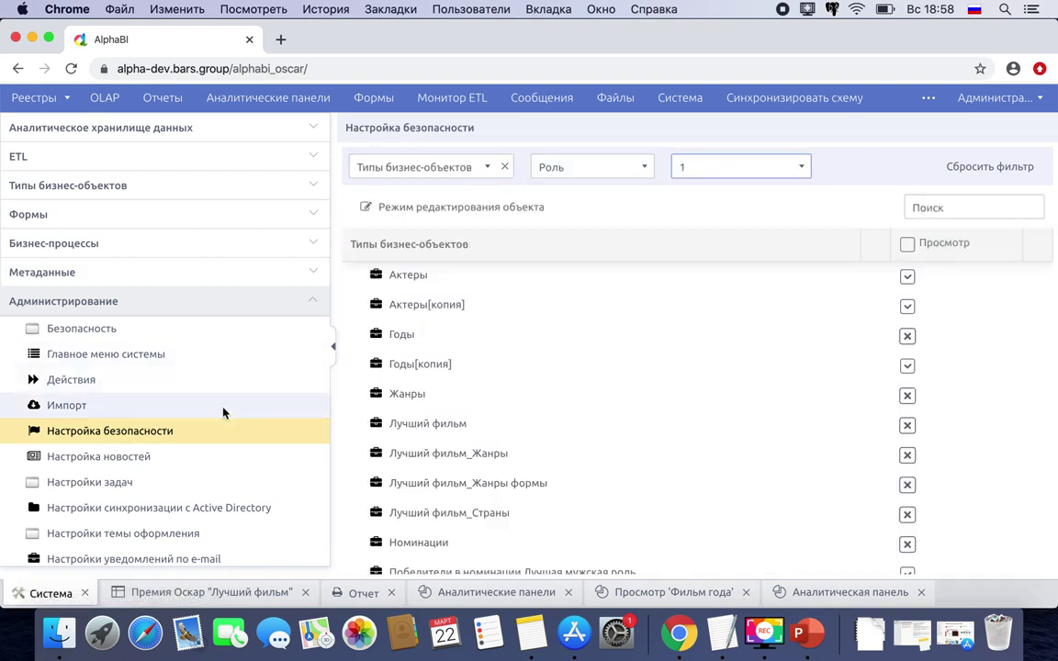
scroll(179, 489, down, 1)
scroll(179, 488, down, 2)
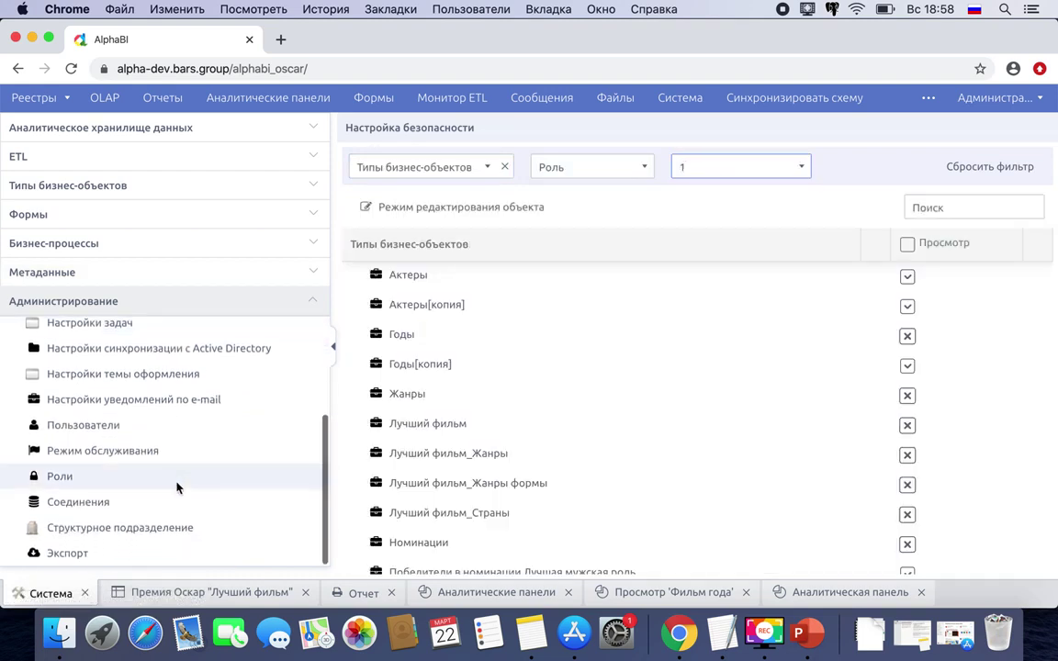
scroll(179, 488, up, 3)
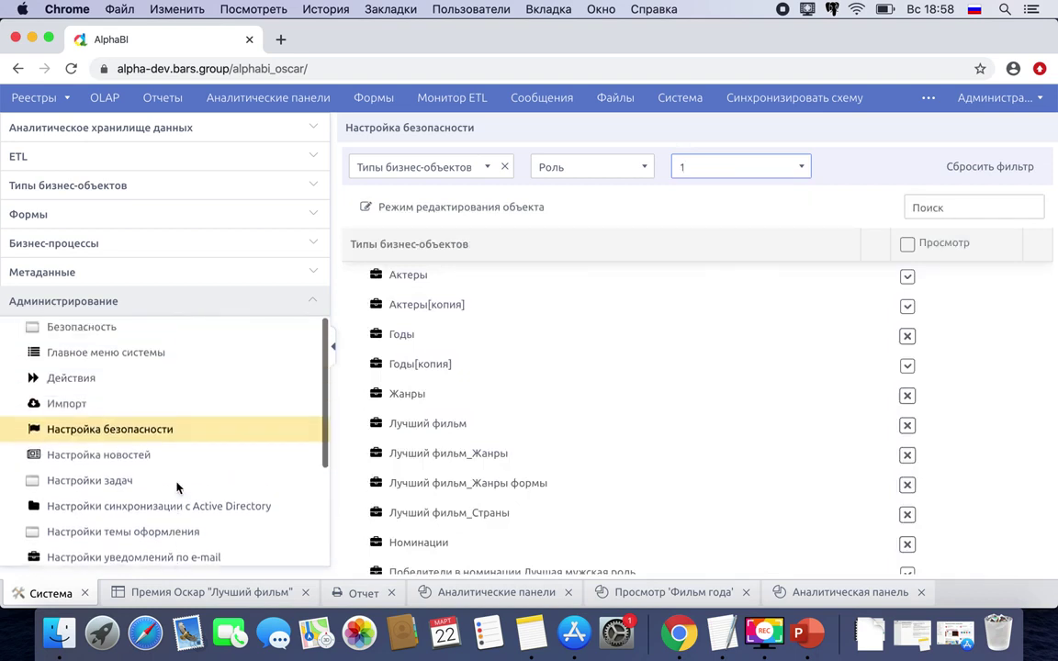